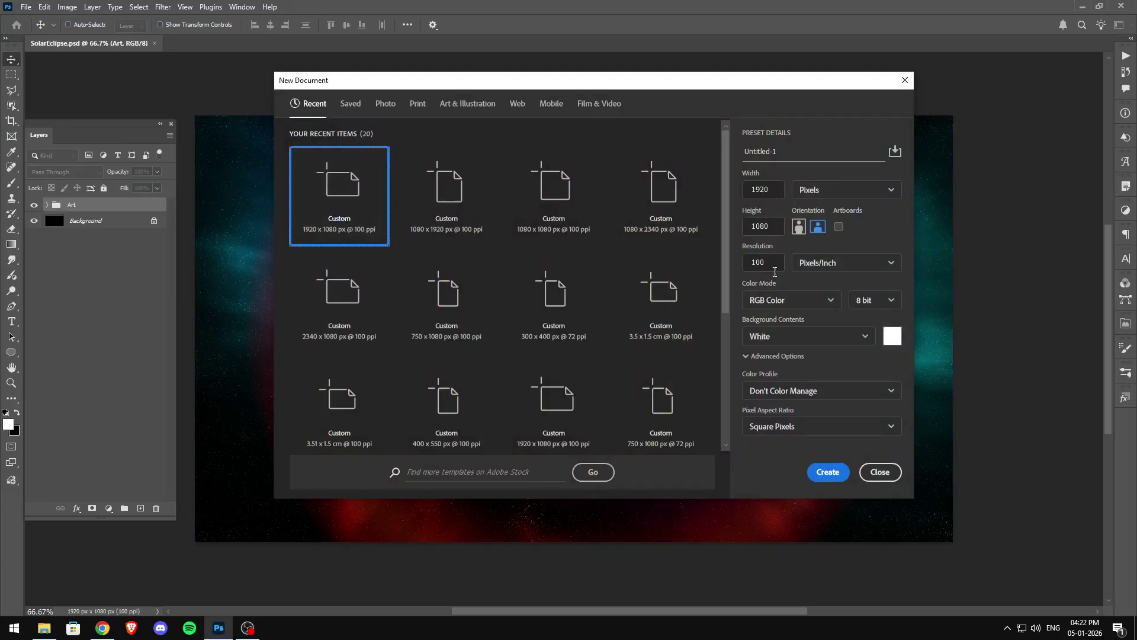
- Create a 1920 x 1080 px document at 100 ppi and fill its background with black
{"action": "left_click", "coordinate": [828, 472]}
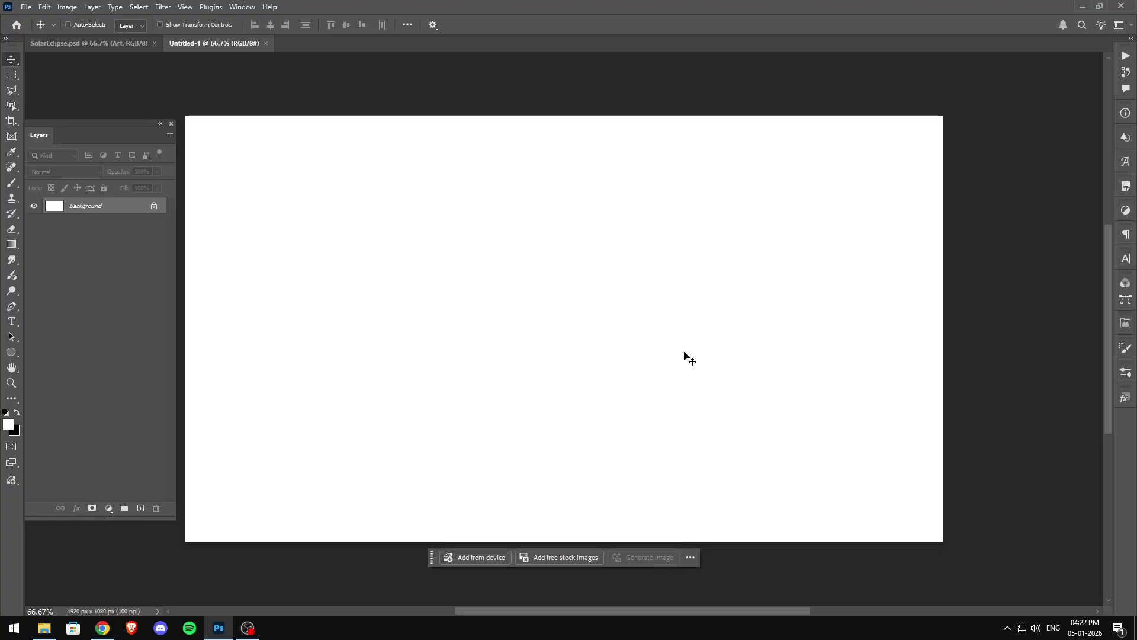
{"action": "left_click", "coordinate": [5, 414]}
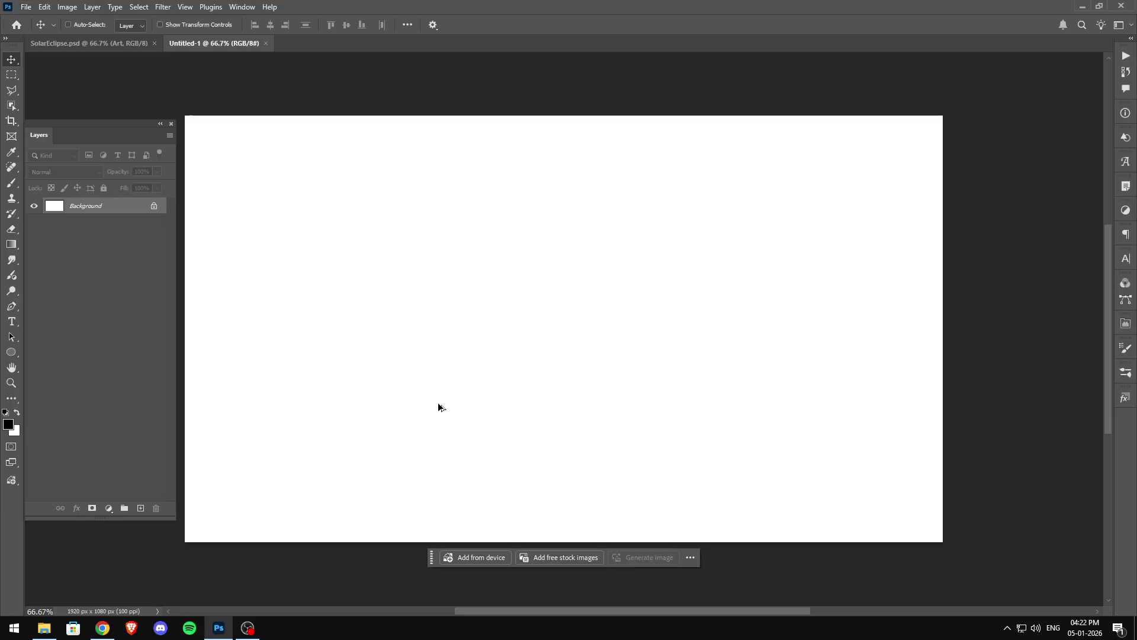
{"action": "key", "text": "alt+BackSpace"}
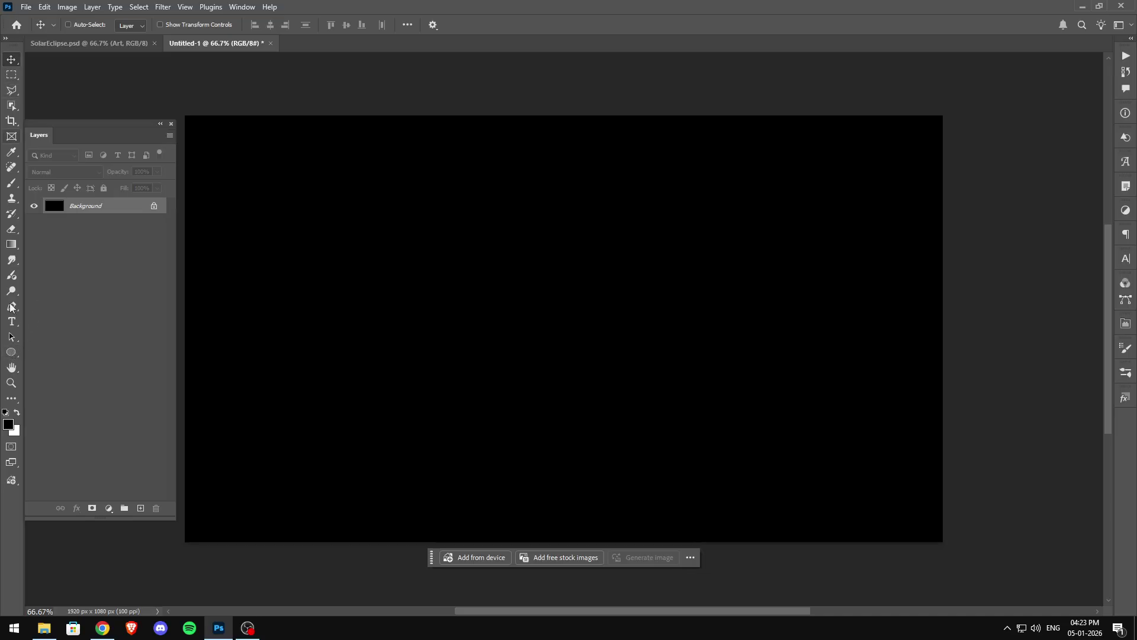
- Draw a circle about 760 px in diameter with the Ellipse tool and set its fill to white
{"action": "left_click", "coordinate": [12, 354]}
{"action": "right_click", "coordinate": [12, 354]}
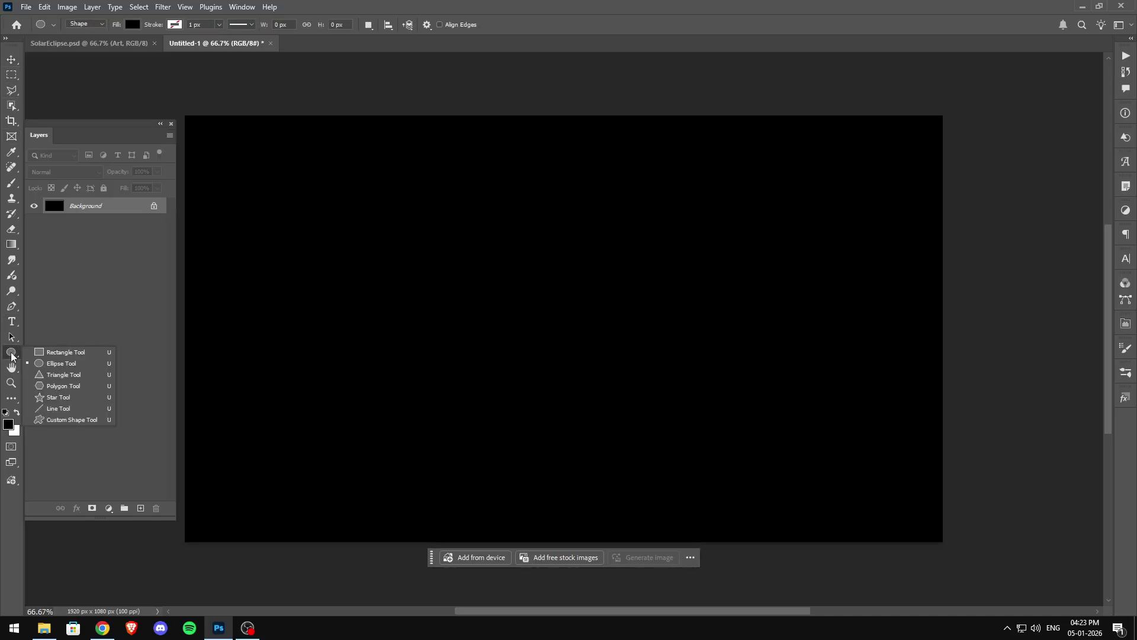
{"action": "left_click", "coordinate": [64, 363]}
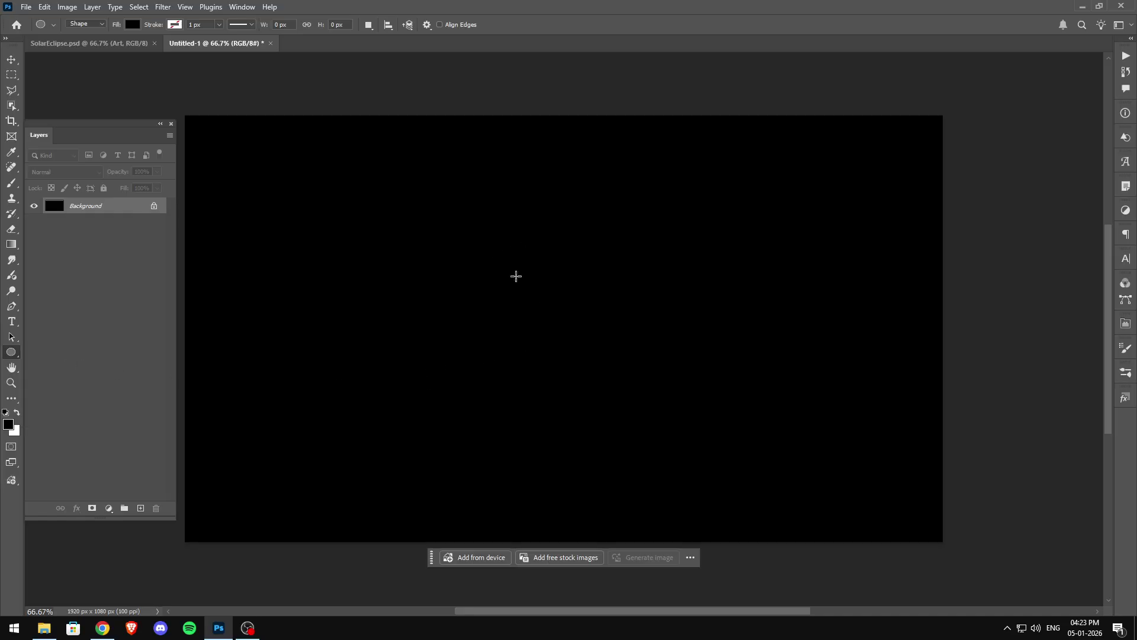
{"action": "left_click_drag", "start_coordinate": [479, 230], "coordinate": [630, 389]}
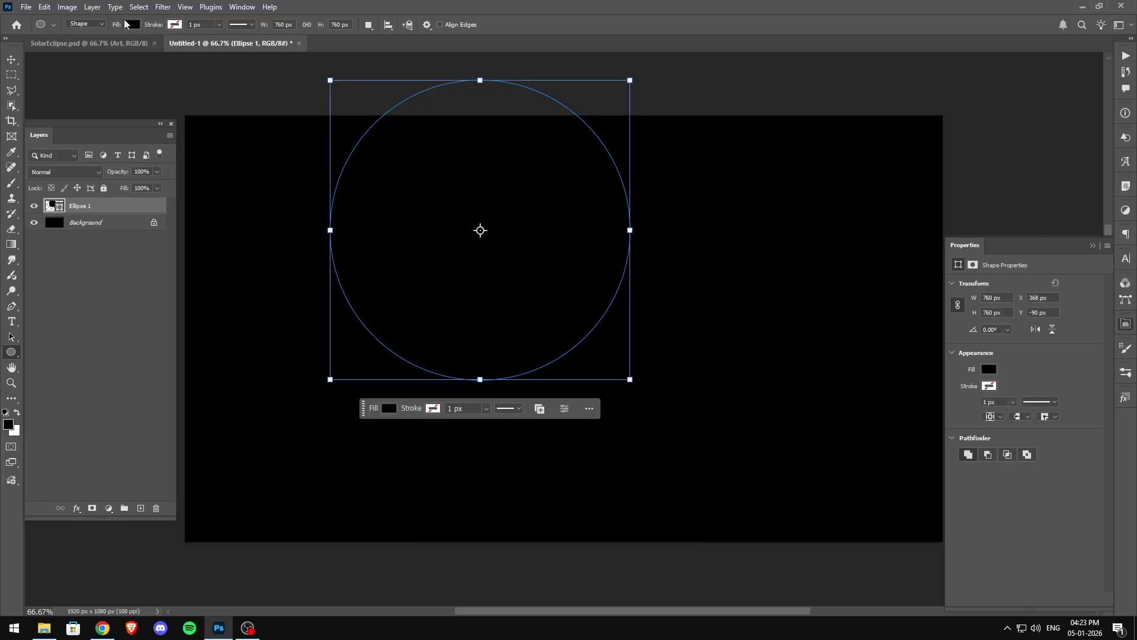
{"action": "left_click", "coordinate": [989, 369]}
{"action": "left_click", "coordinate": [970, 432]}
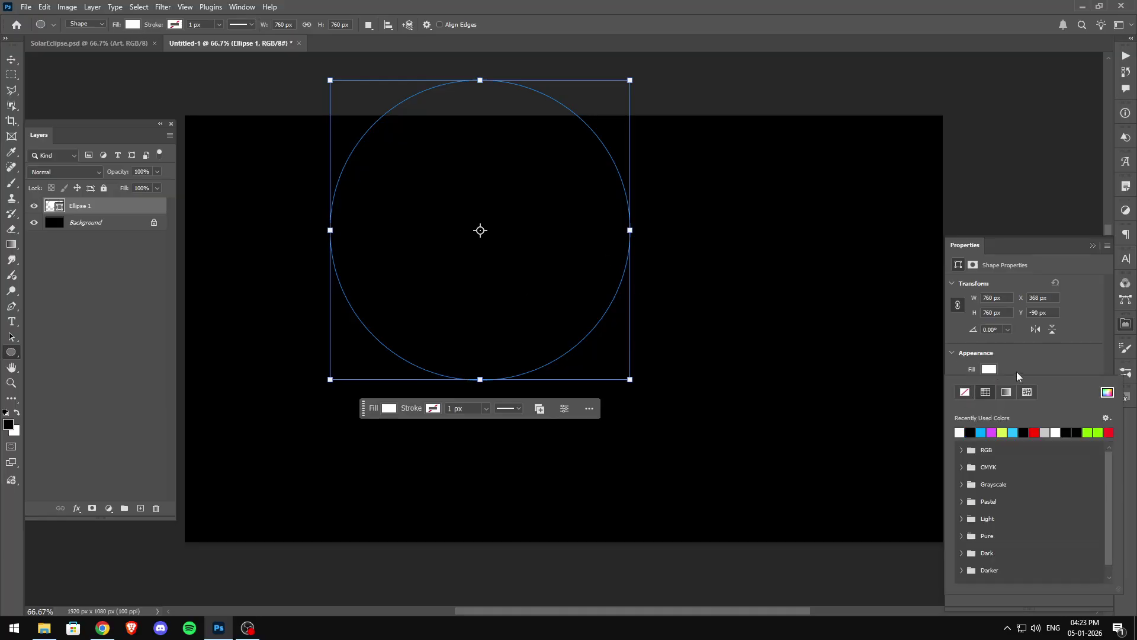
- Move the white circle toward the middle and align it horizontally and vertically to the centre of the canvas
{"action": "left_click", "coordinate": [14, 59]}
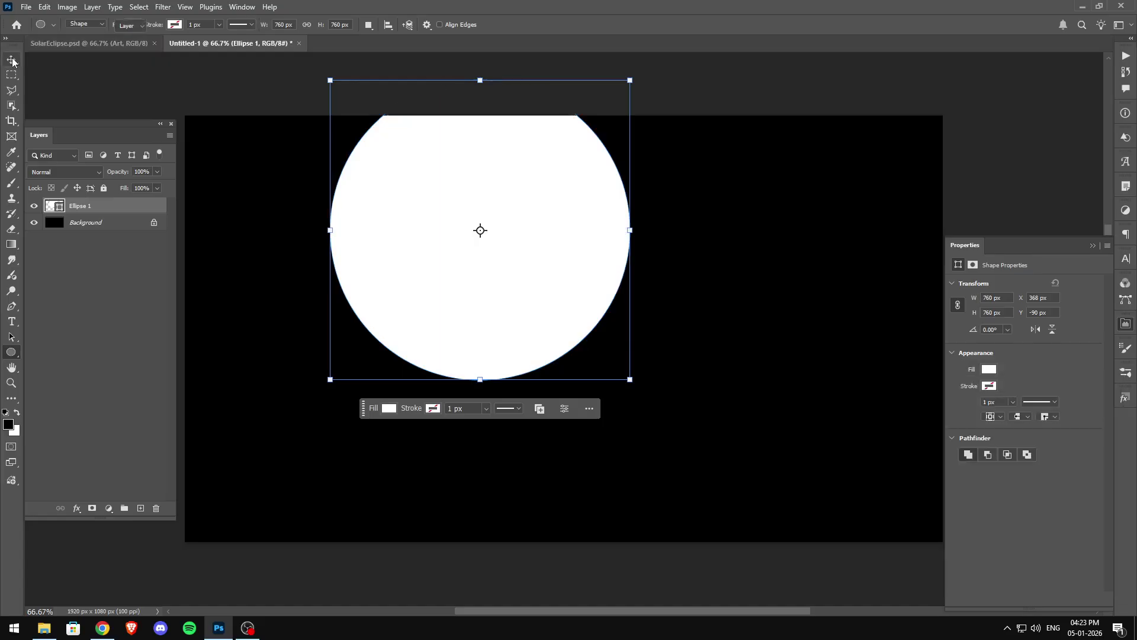
{"action": "left_click_drag", "start_coordinate": [485, 200], "coordinate": [599, 314]}
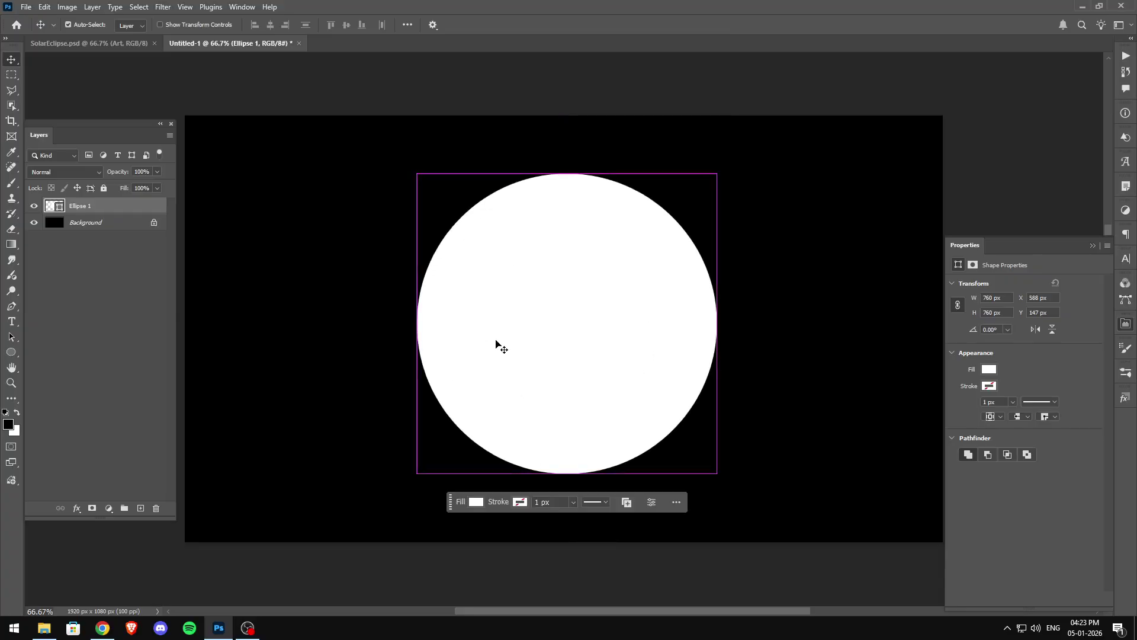
{"action": "key", "text": "ctrl+a"}
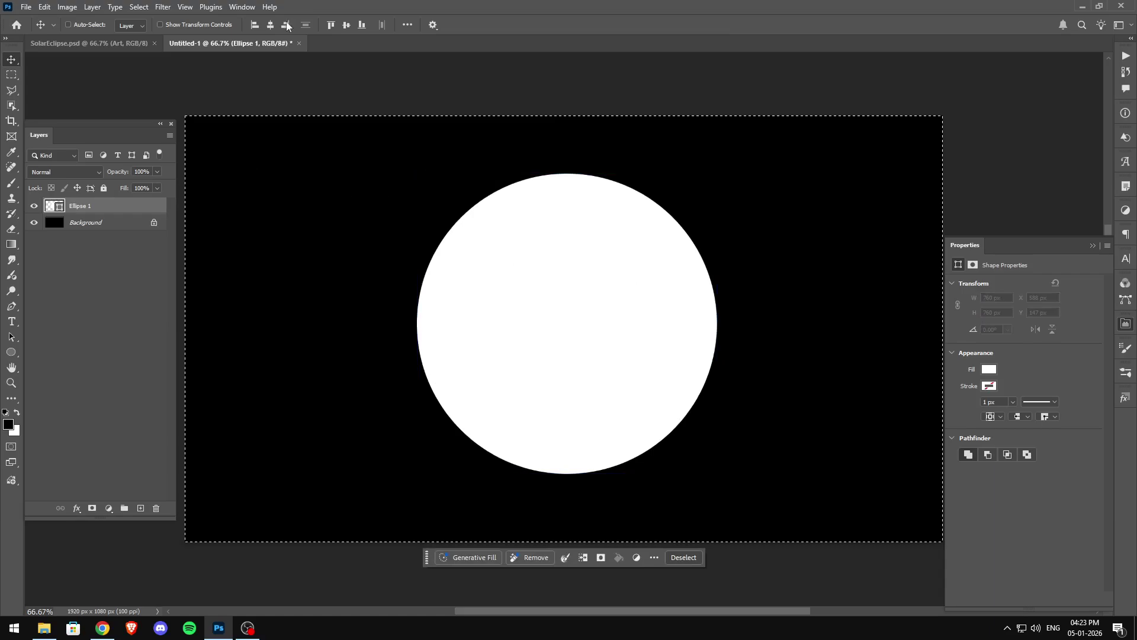
{"action": "left_click", "coordinate": [271, 25]}
{"action": "left_click", "coordinate": [348, 24]}
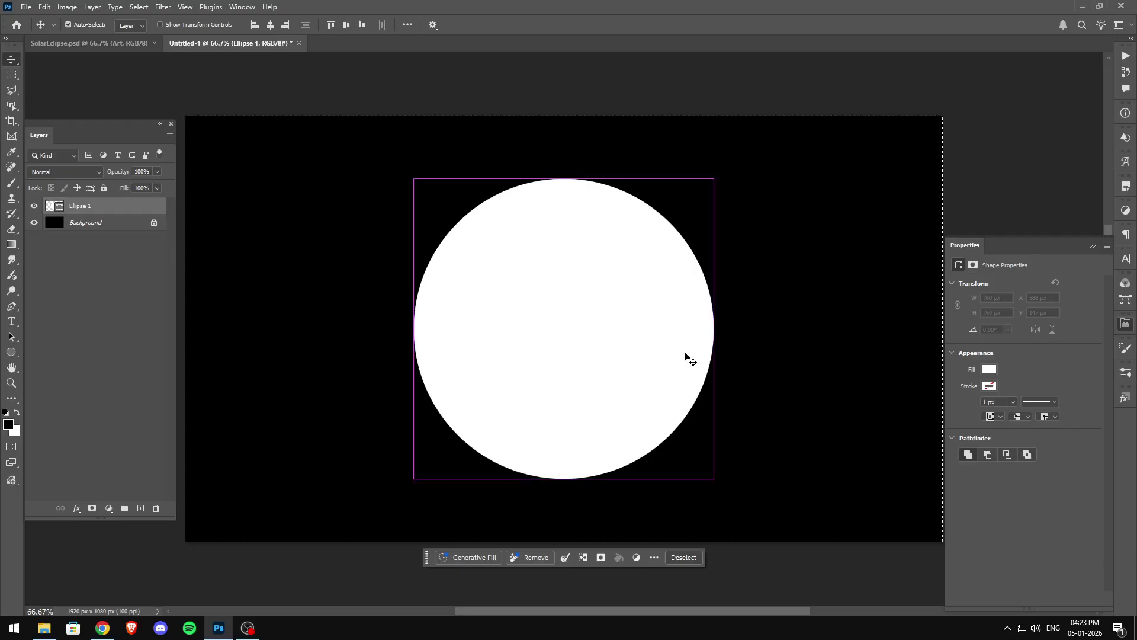
{"action": "key", "text": "ctrl+d"}
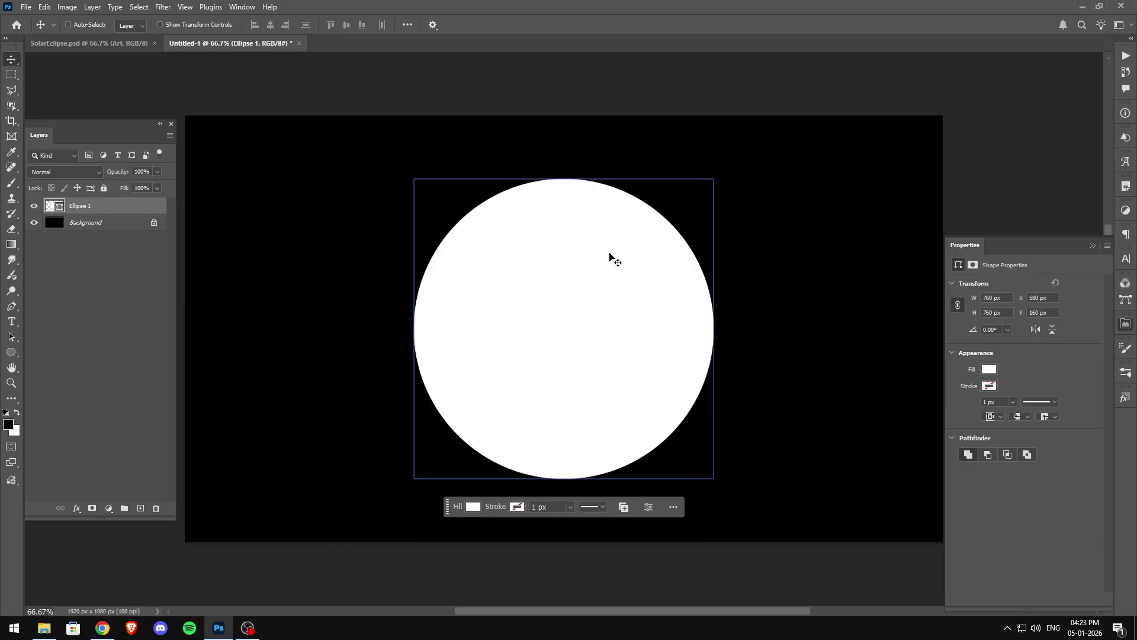
- Scale the circle down proportionally around its centre to about 652 px
{"action": "key", "text": "ctrl"}
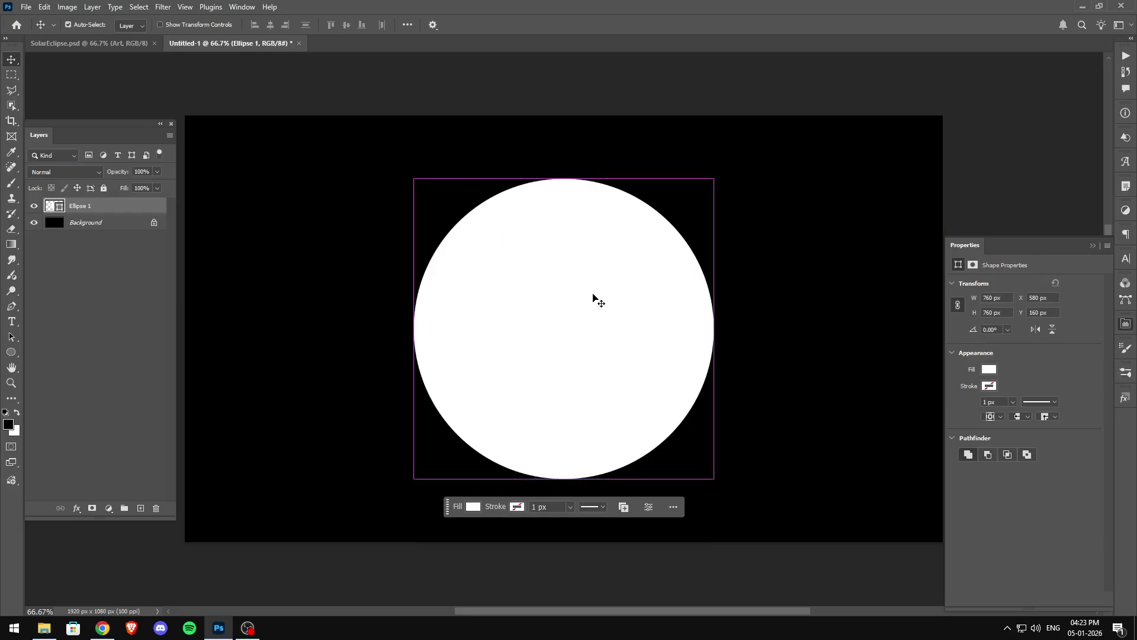
{"action": "key", "text": "ctrl+t"}
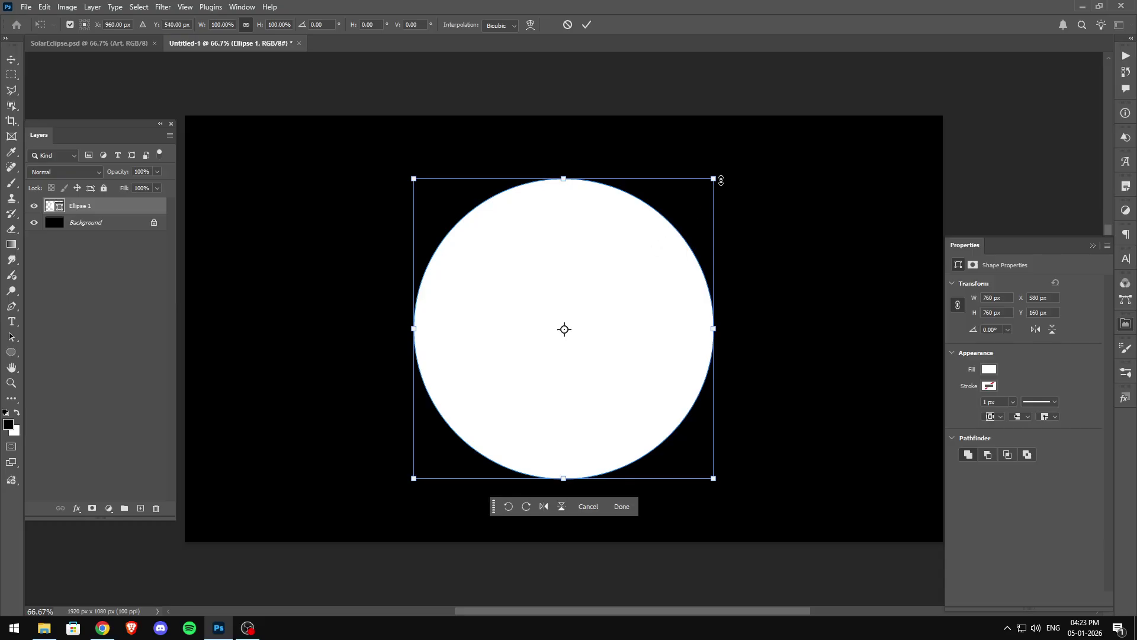
{"action": "left_click_drag", "start_coordinate": [714, 178], "coordinate": [692, 198]}
{"action": "key", "text": "Return"}
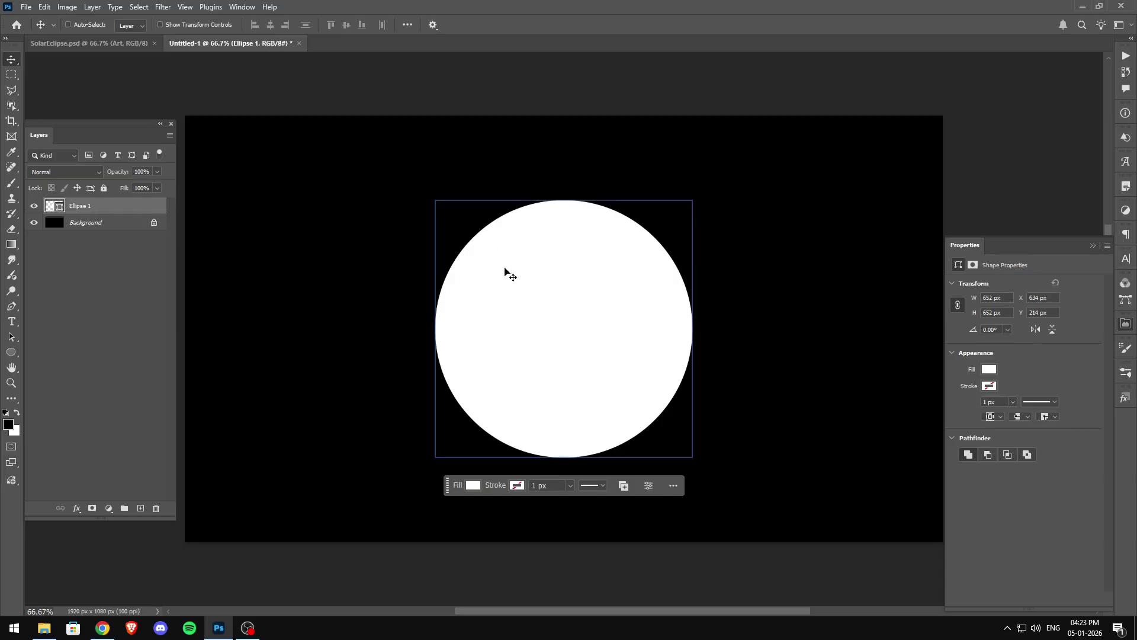
- Set the circle layer's fill to 0% and add an Inner Glow effect, keeping the circle in view beside the dialog
{"action": "left_click", "coordinate": [157, 188]}
{"action": "left_click_drag", "start_coordinate": [160, 202], "coordinate": [102, 200]}
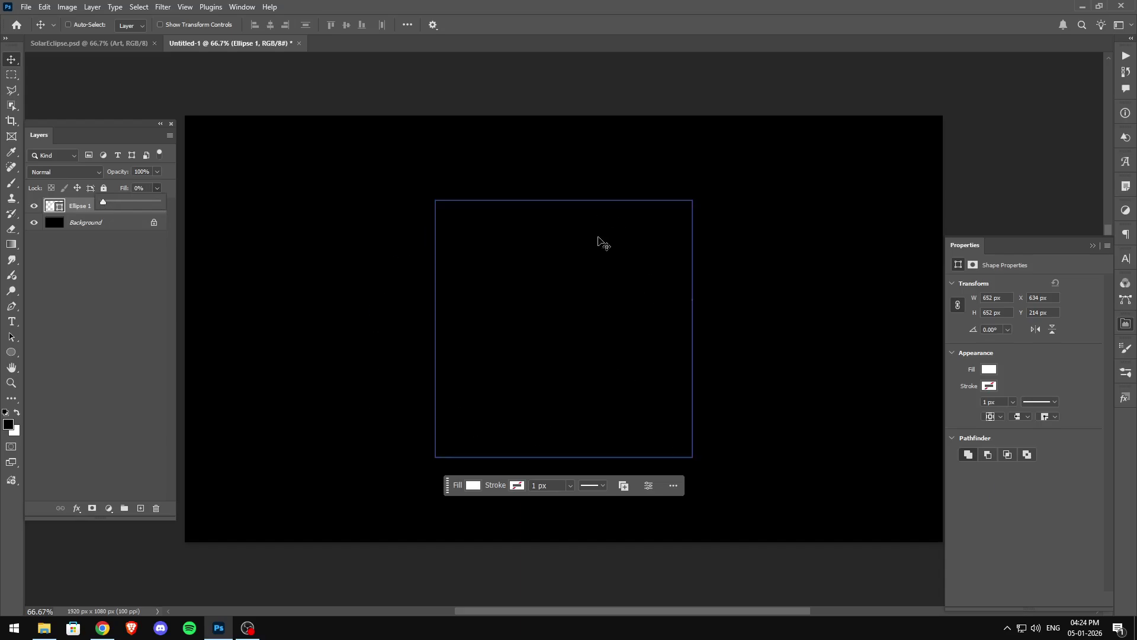
{"action": "left_click", "coordinate": [77, 508]}
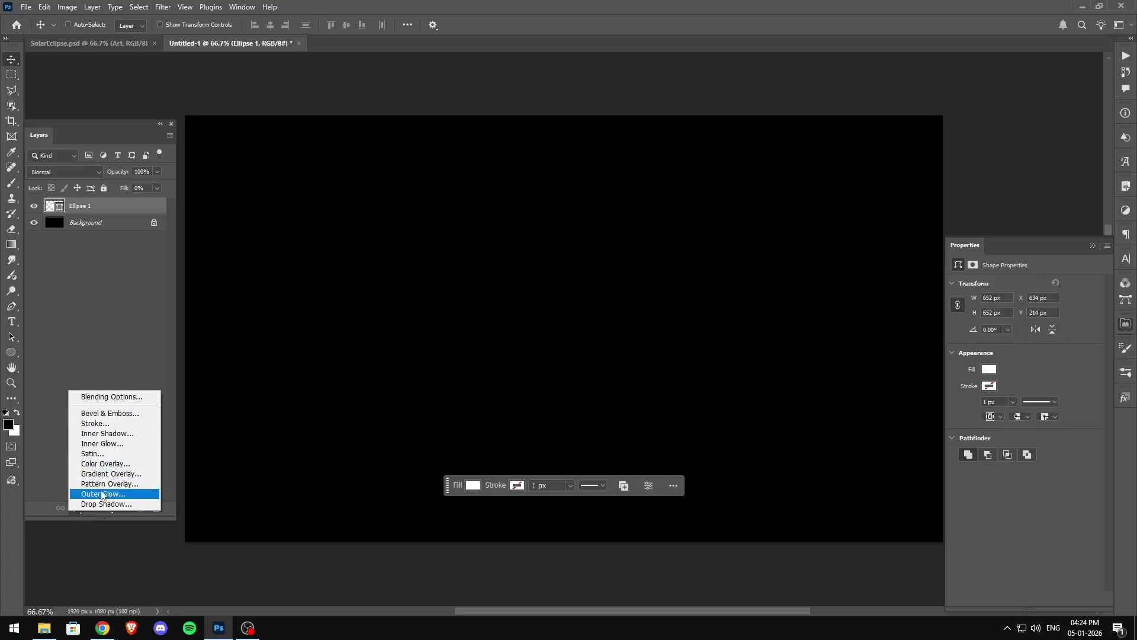
{"action": "left_click", "coordinate": [110, 446]}
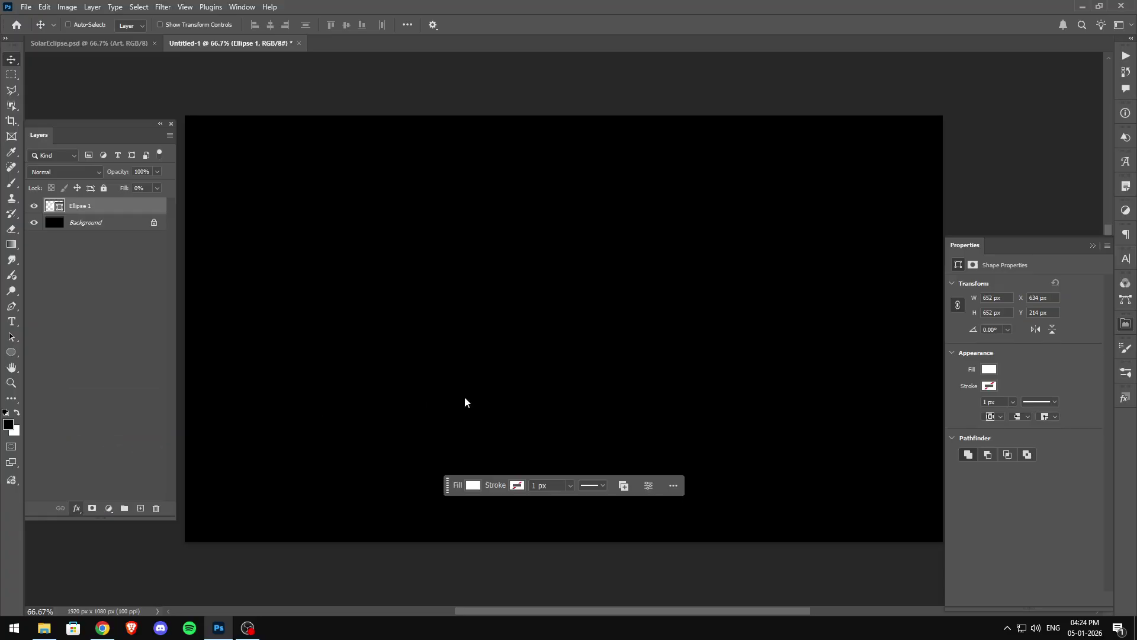
{"action": "left_click", "coordinate": [960, 396]}
{"action": "left_click_drag", "start_coordinate": [849, 122], "coordinate": [823, 167]}
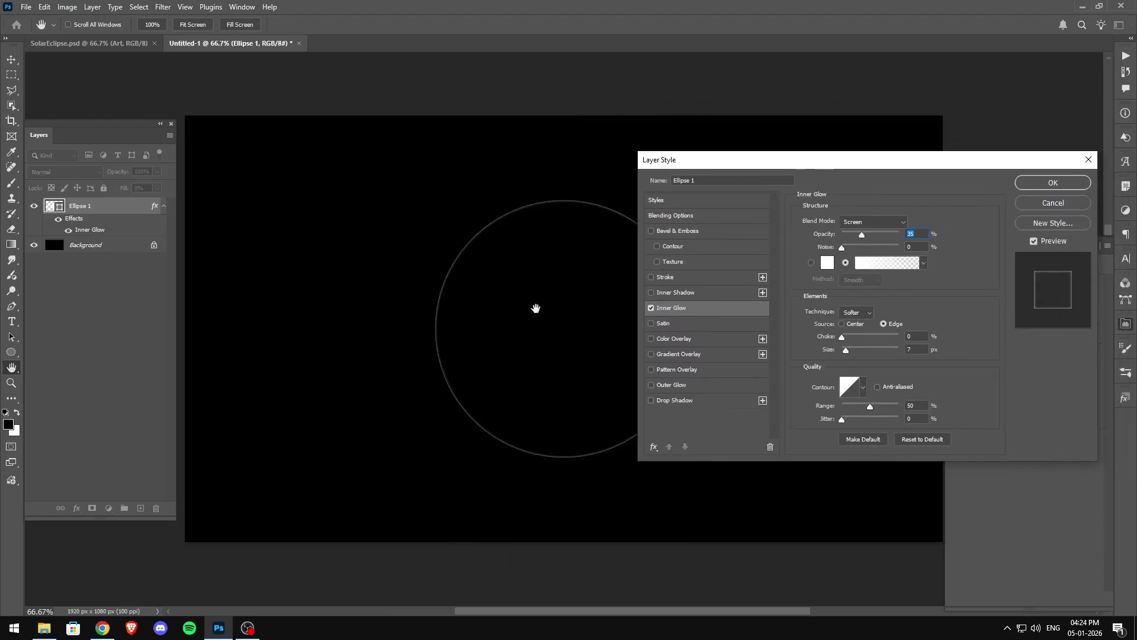
{"action": "left_click_drag", "start_coordinate": [550, 364], "coordinate": [418, 355]}
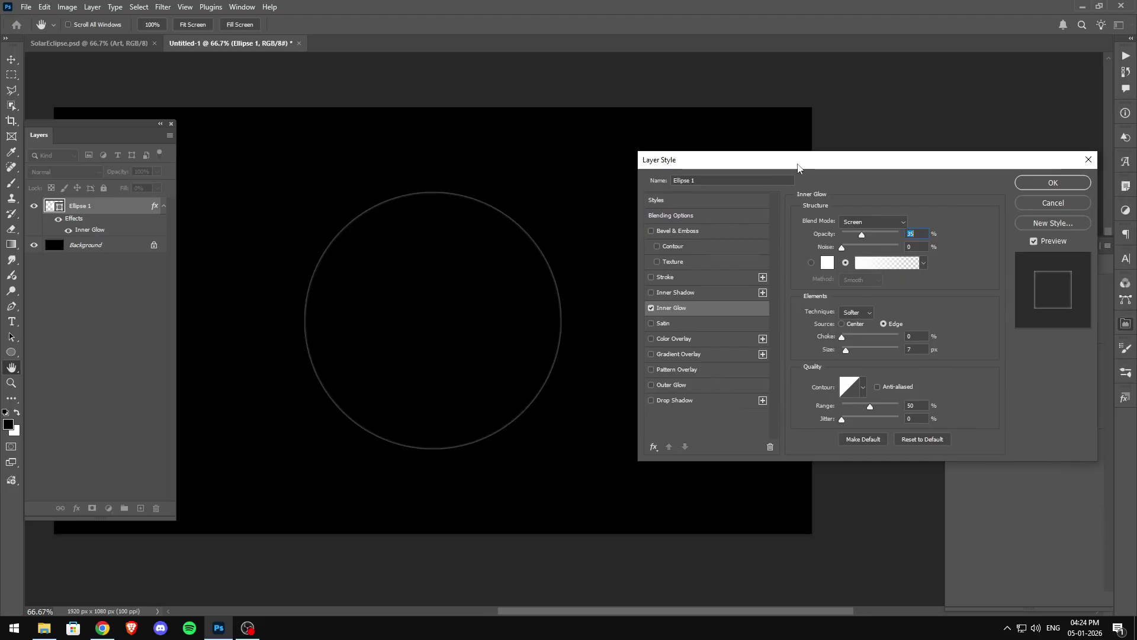
{"action": "left_click_drag", "start_coordinate": [801, 169], "coordinate": [752, 167]}
- Set the Inner Glow to Normal blend mode, 100% opacity and a solid white colour
{"action": "left_click", "coordinate": [827, 222]}
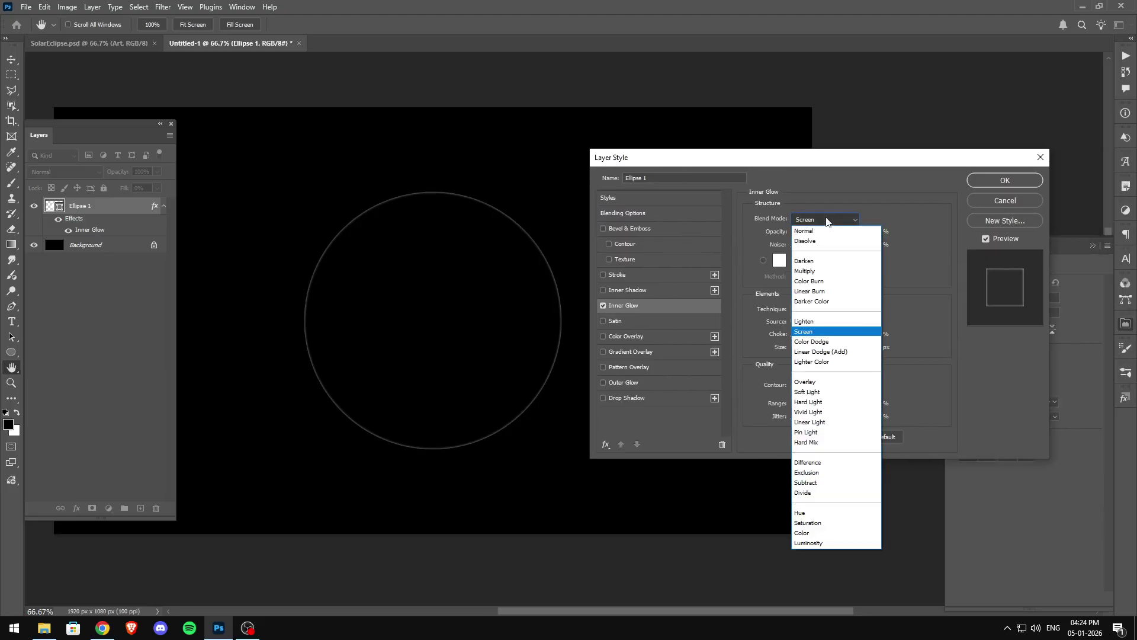
{"action": "left_click", "coordinate": [824, 230]}
{"action": "left_click_drag", "start_coordinate": [812, 235], "coordinate": [853, 233]}
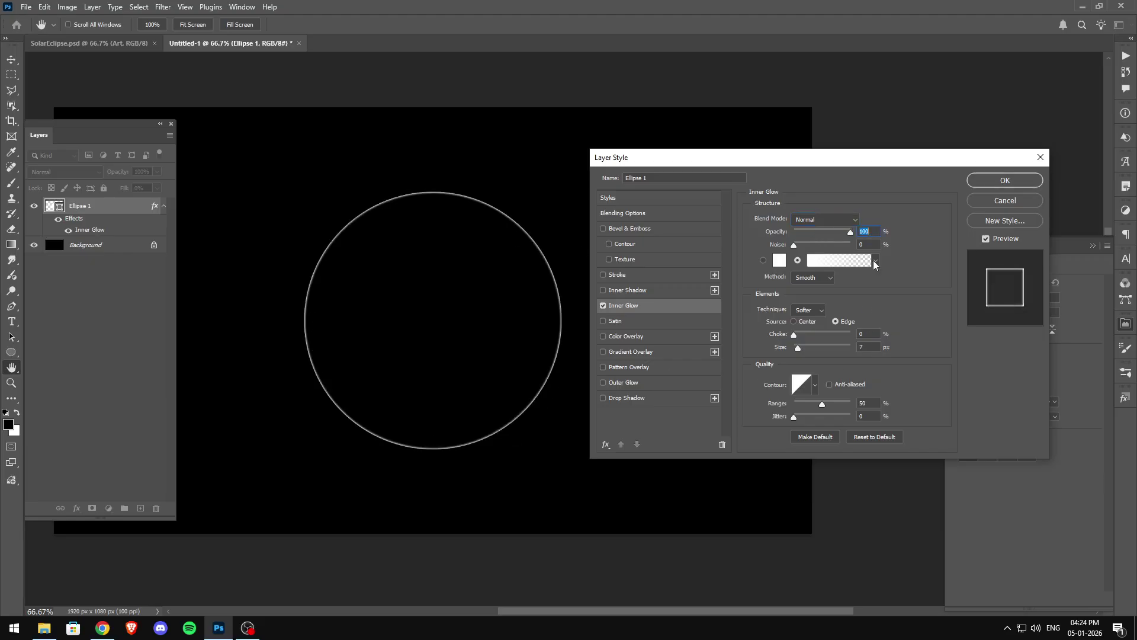
{"action": "left_click", "coordinate": [763, 260]}
- Try the Inner Glow with a Center source and a size of 152 px, and return the source to Edge
{"action": "left_click", "coordinate": [805, 321]}
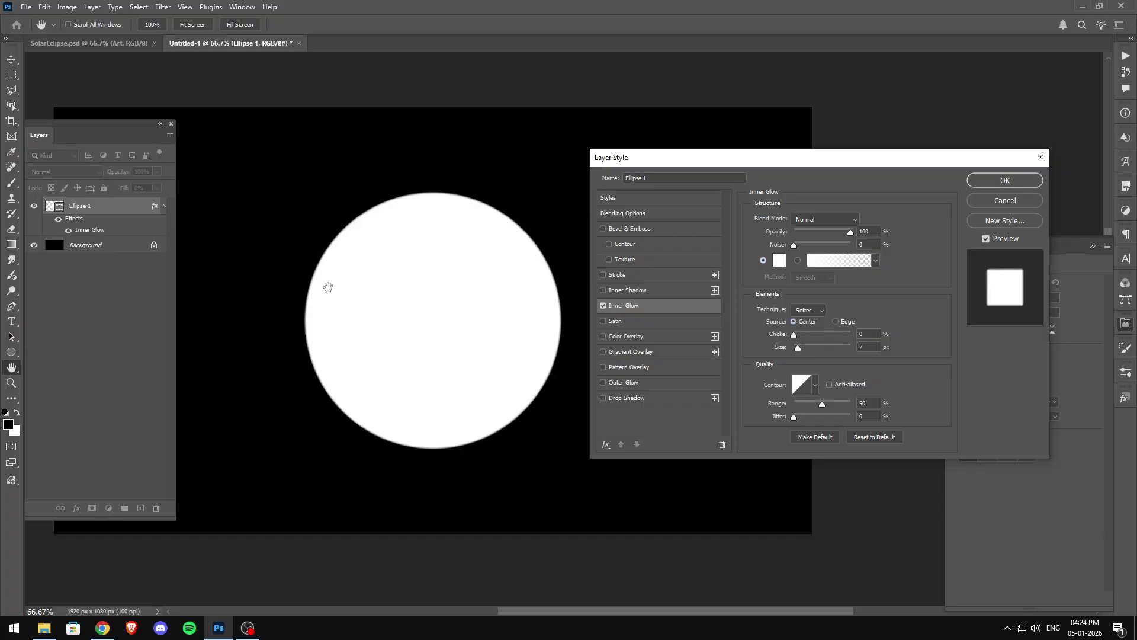
{"action": "left_click_drag", "start_coordinate": [798, 348], "coordinate": [830, 348]}
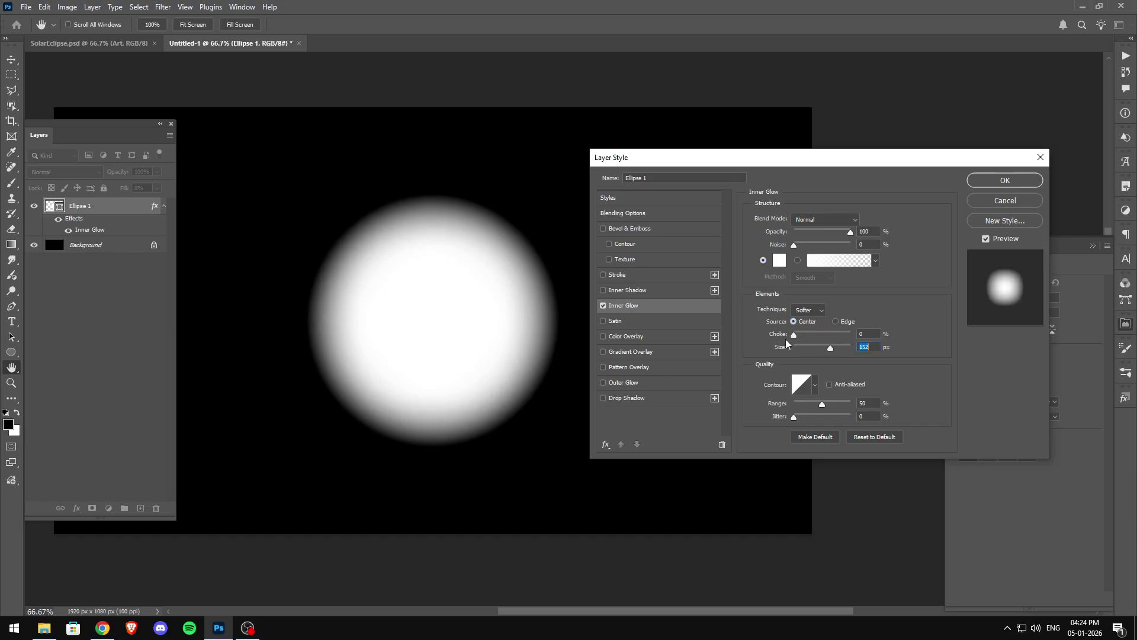
{"action": "left_click", "coordinate": [836, 322]}
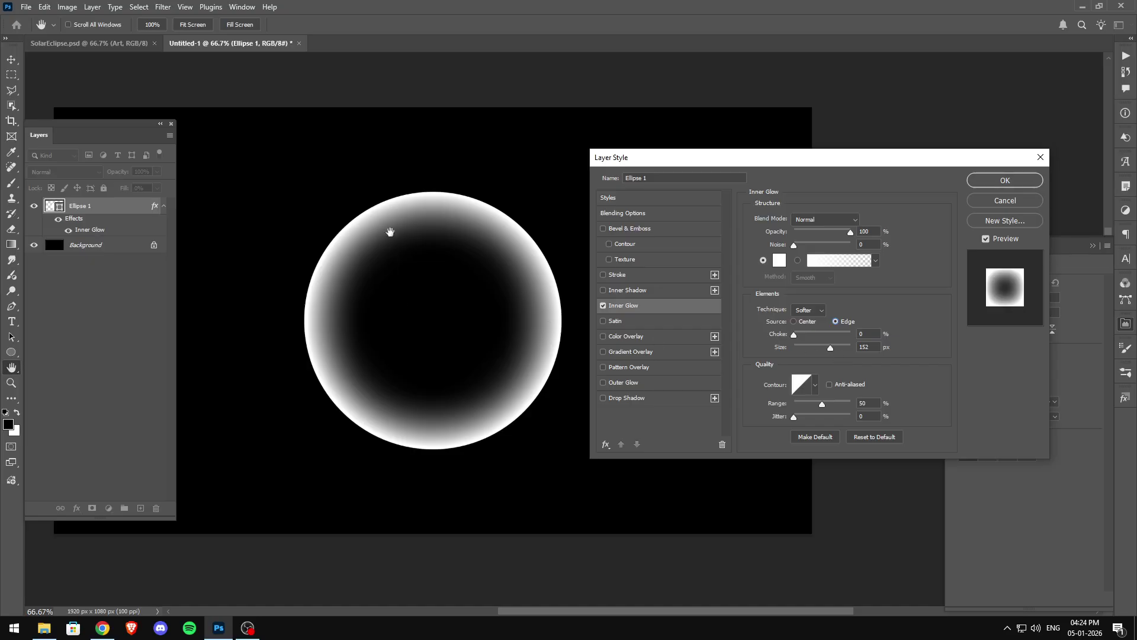
- Reduce the Inner Glow's size to 15 px
{"action": "left_click_drag", "start_coordinate": [788, 353], "coordinate": [805, 350]}
{"action": "double_click", "coordinate": [867, 348]}
{"action": "type", "text": "35"}
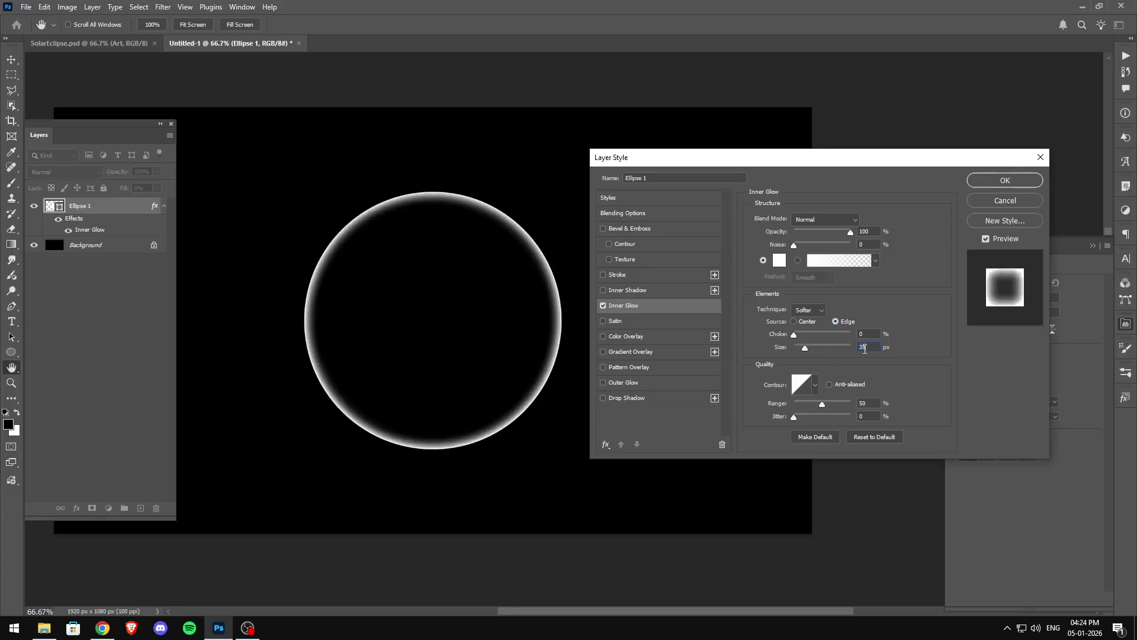
{"action": "type", "text": "15"}
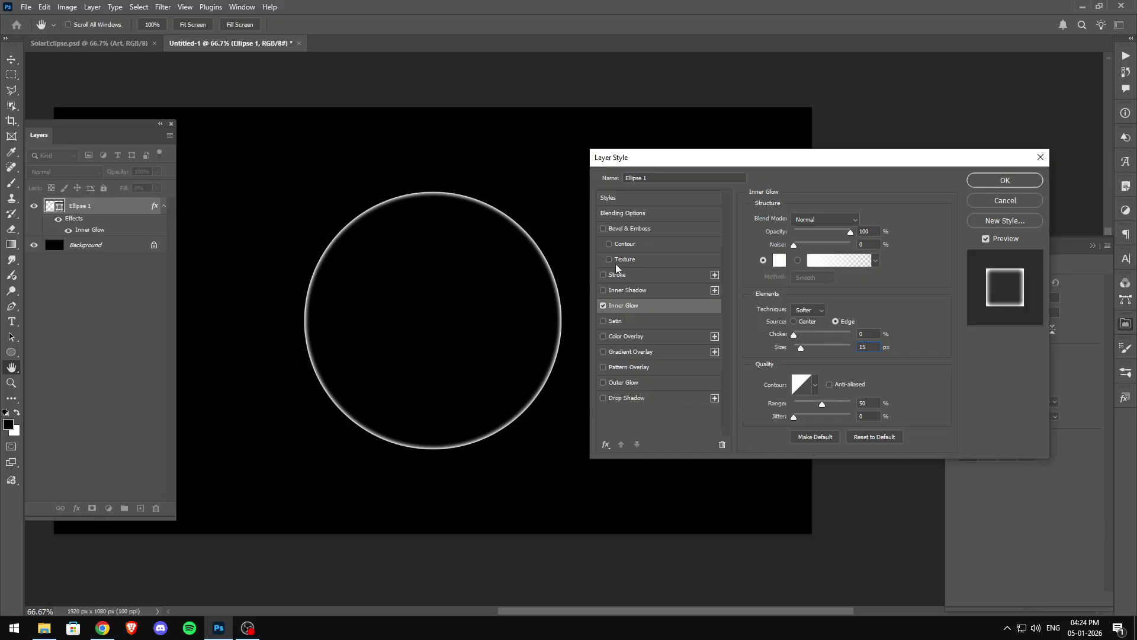
- Add an Outer Glow reset to defaults, with Normal blend mode, 100% opacity, solid white colour and 40 px size, and apply the layer style
{"action": "left_click", "coordinate": [603, 382]}
{"action": "left_click", "coordinate": [887, 430]}
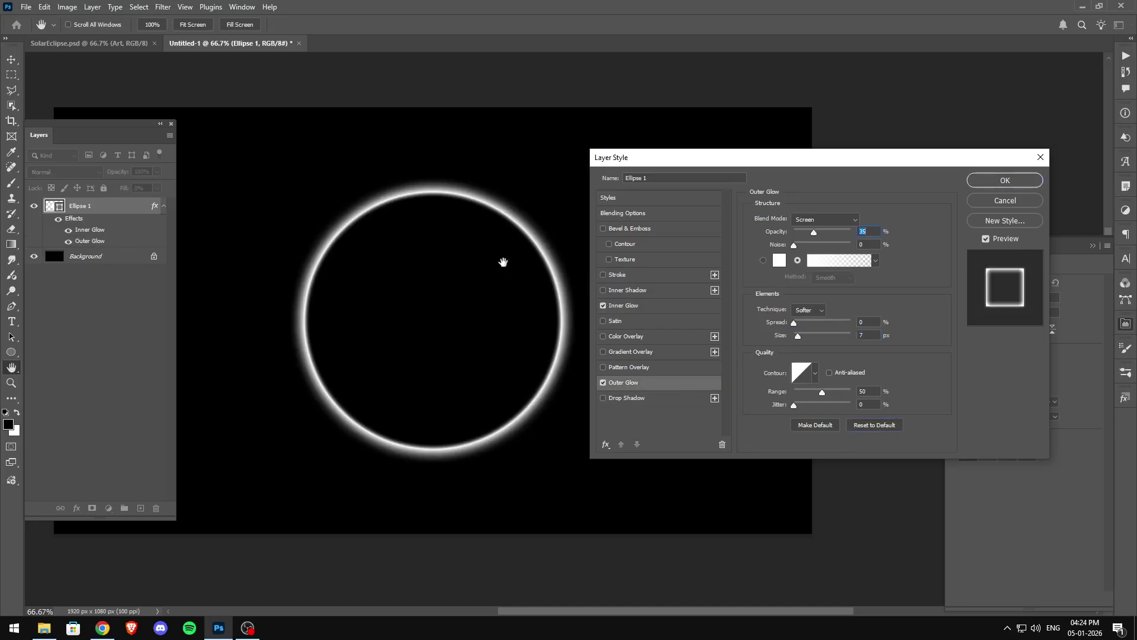
{"action": "left_click", "coordinate": [829, 220]}
{"action": "left_click", "coordinate": [833, 232]}
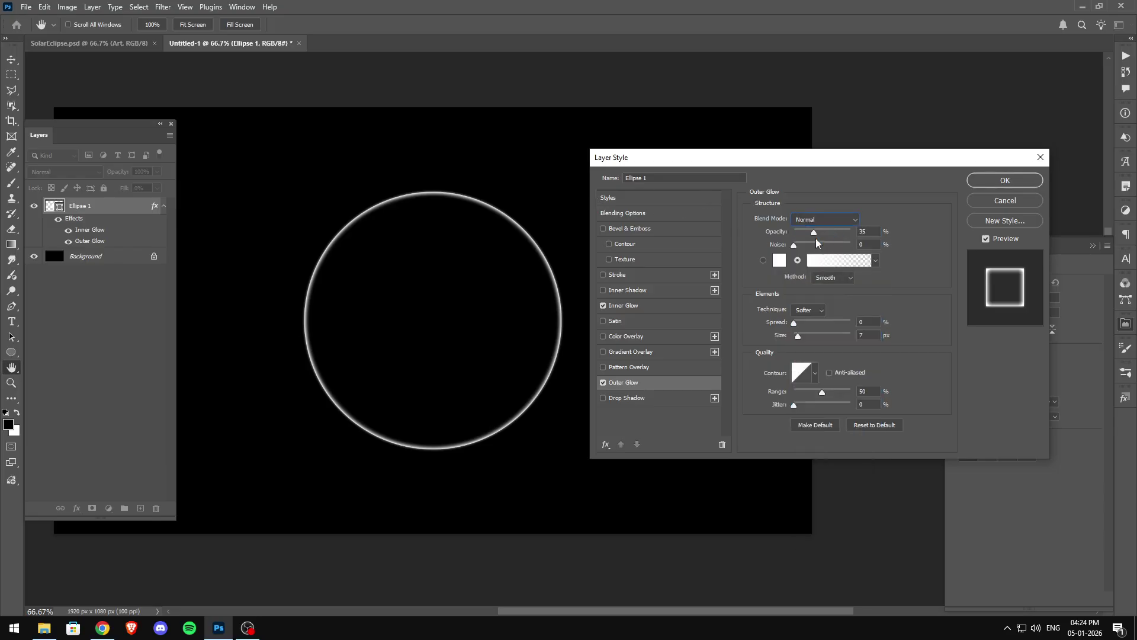
{"action": "left_click_drag", "start_coordinate": [815, 237], "coordinate": [872, 239]}
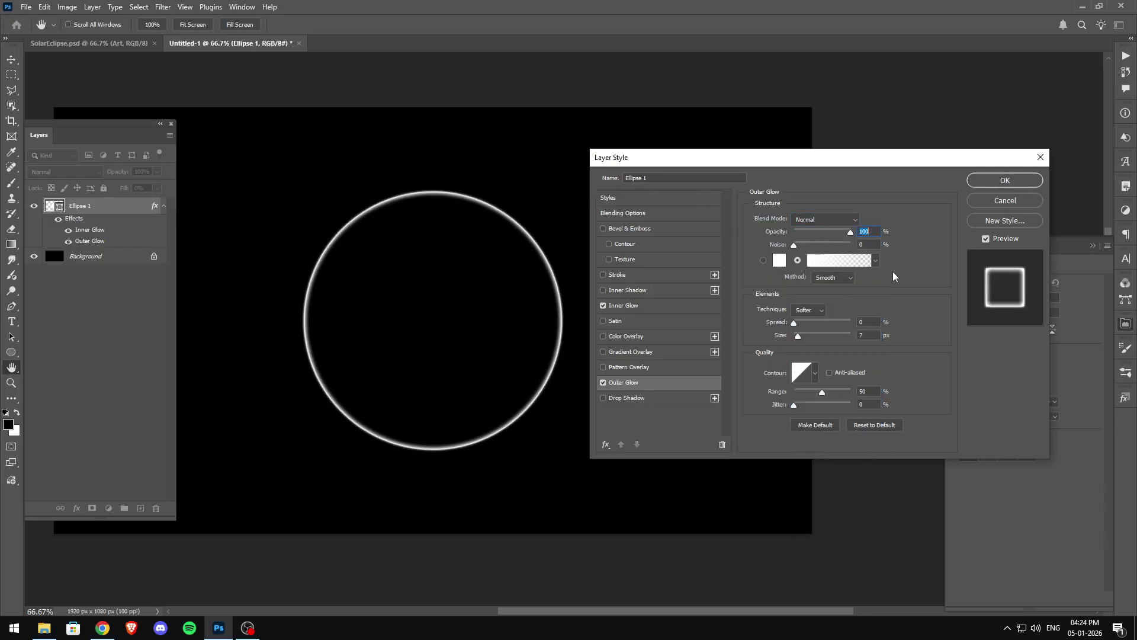
{"action": "left_click", "coordinate": [764, 261]}
{"action": "left_click_drag", "start_coordinate": [801, 338], "coordinate": [808, 339]}
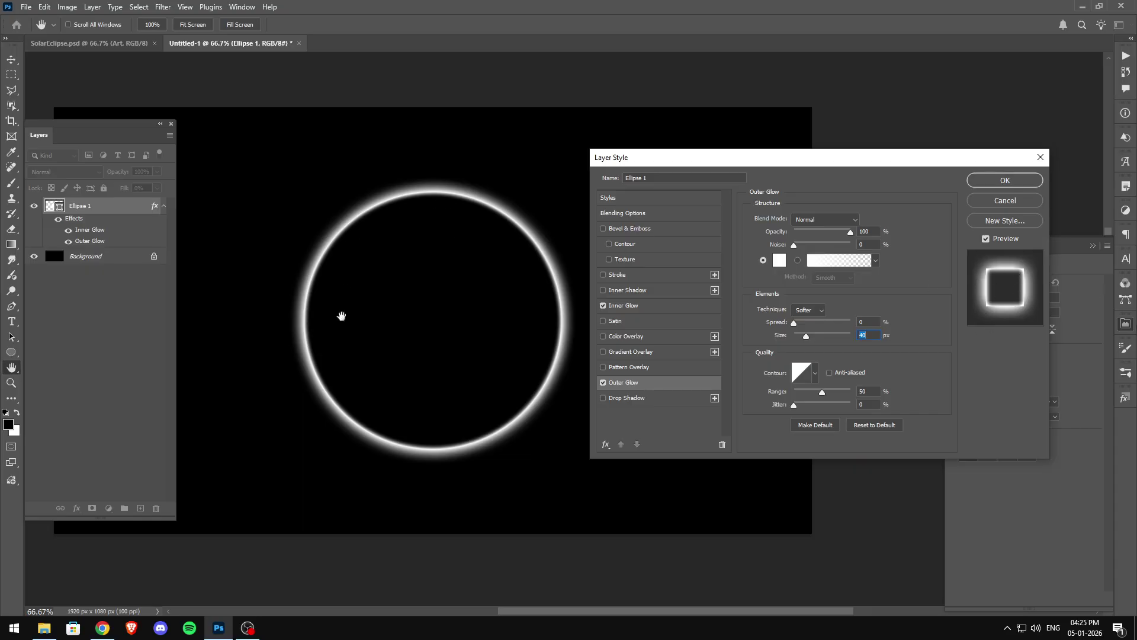
{"action": "left_click", "coordinate": [1003, 182]}
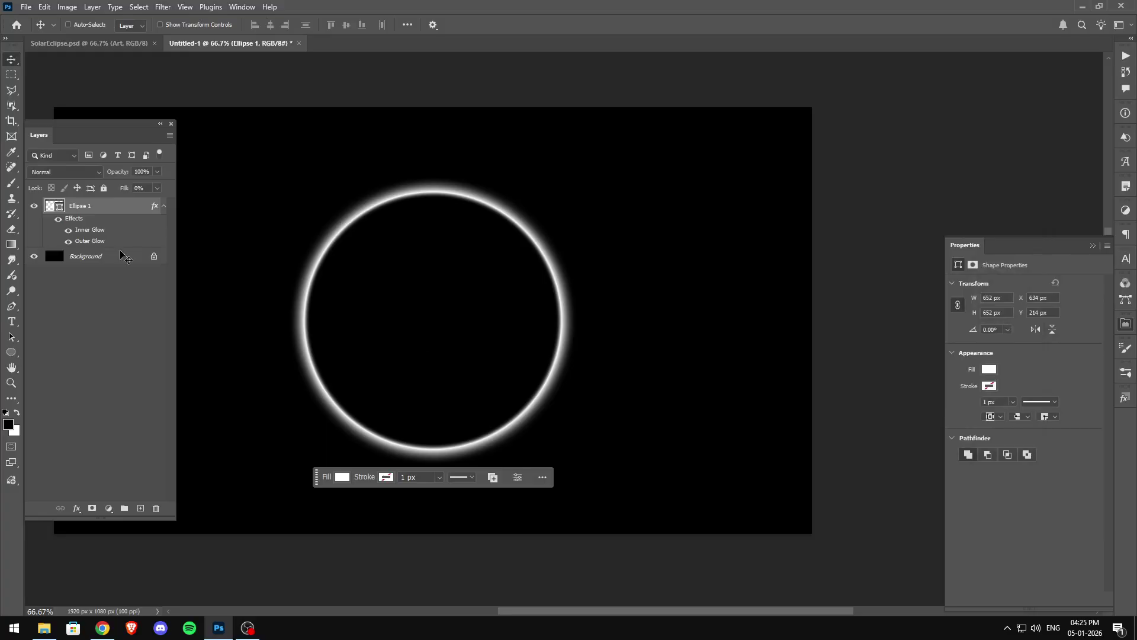
- Rename the circle layer as Base and collapse its list of effects
{"action": "double_click", "coordinate": [82, 206]}
{"action": "type", "text": "Ba"}
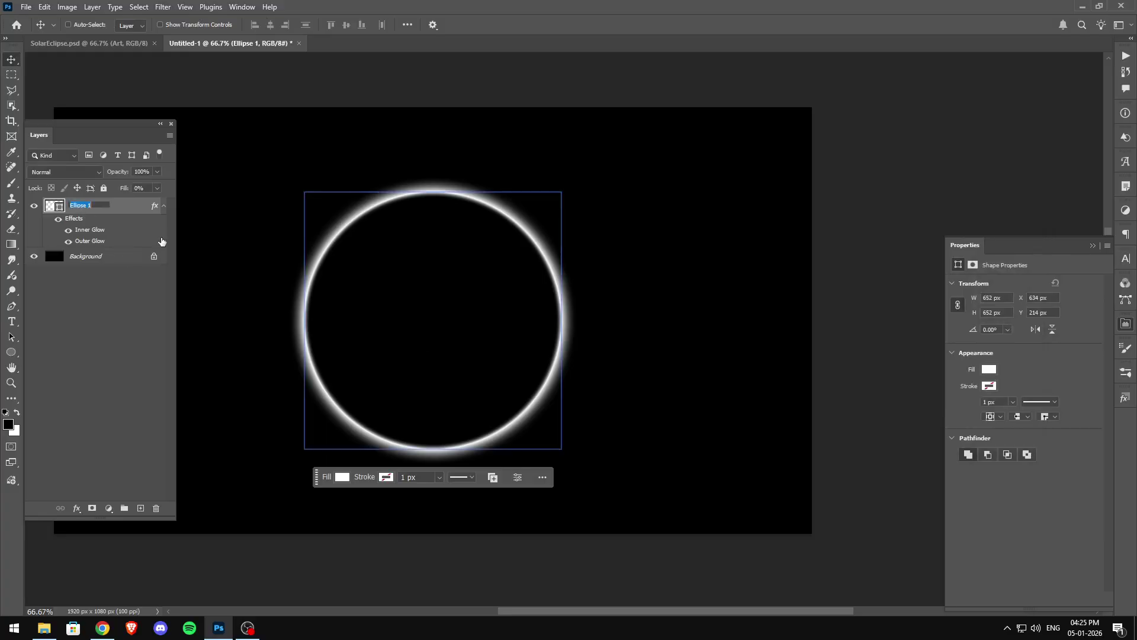
{"action": "type", "text": "se"}
{"action": "key", "text": "Return"}
{"action": "left_click", "coordinate": [164, 206]}
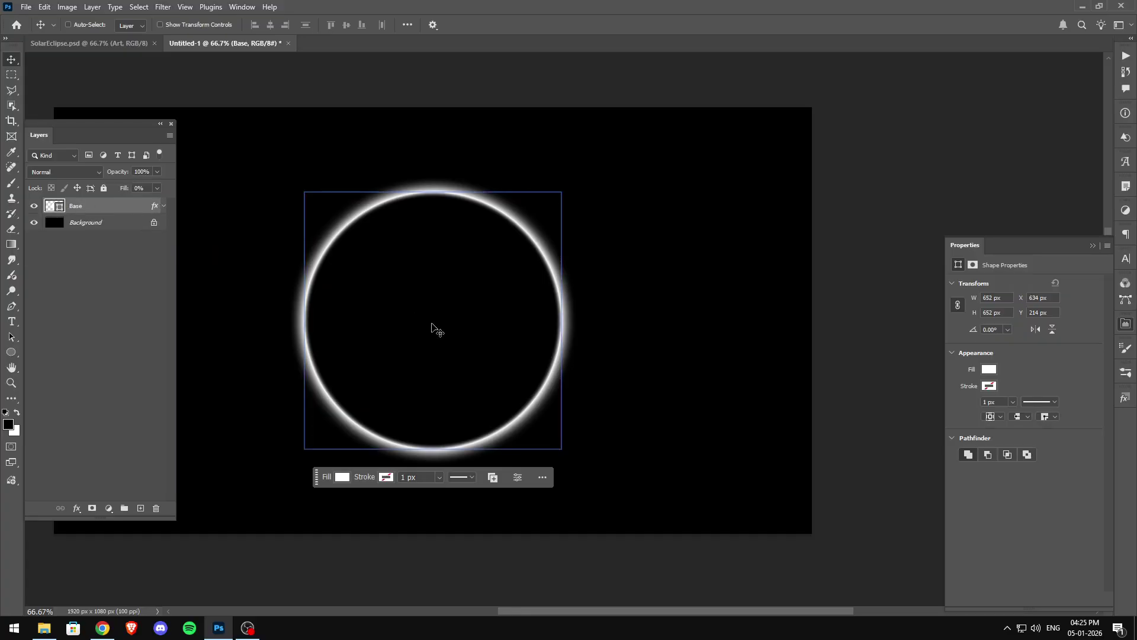
{"action": "key", "text": "space"}
{"action": "left_click_drag", "start_coordinate": [543, 285], "coordinate": [574, 310]}
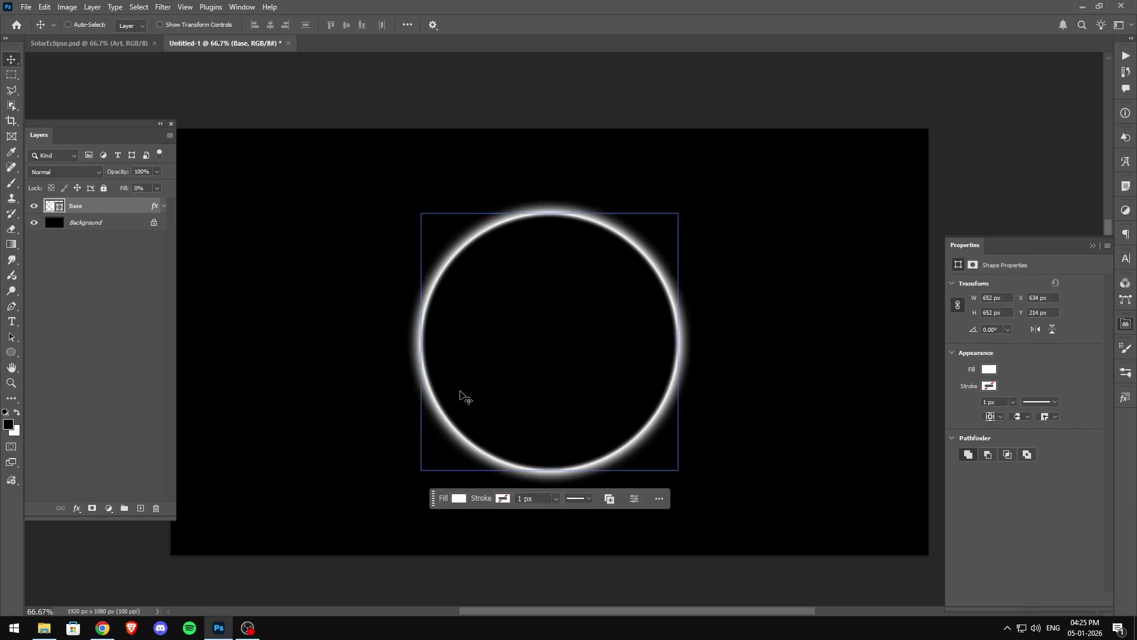
- Draw a tall white rectangle about 198 x 820 px over the middle of the ring, spanning beyond its upper and lower edges
{"action": "left_click", "coordinate": [11, 355]}
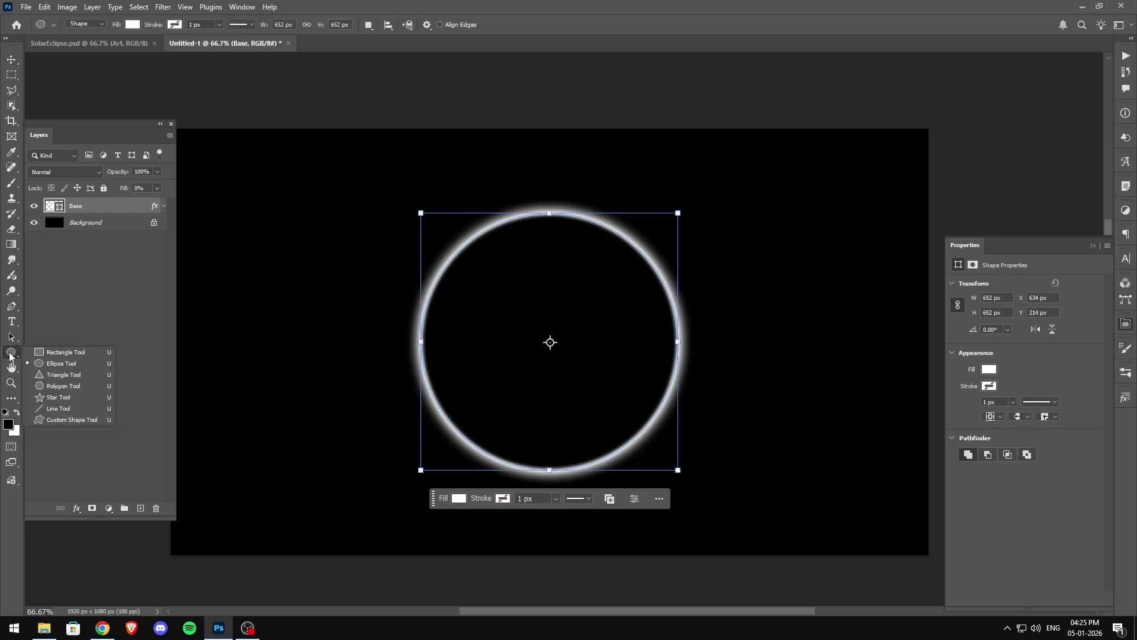
{"action": "left_click", "coordinate": [42, 353]}
{"action": "left_click_drag", "start_coordinate": [510, 181], "coordinate": [588, 505]}
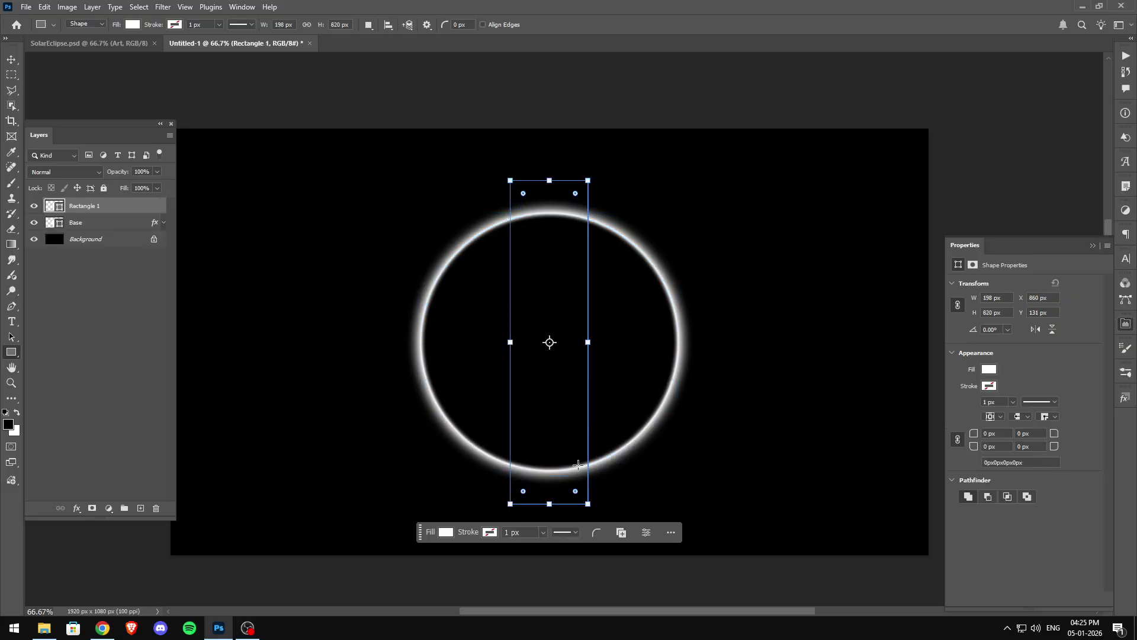
- Align the rectangle to the centre of the whole canvas and clear the selection
{"action": "left_click", "coordinate": [12, 60]}
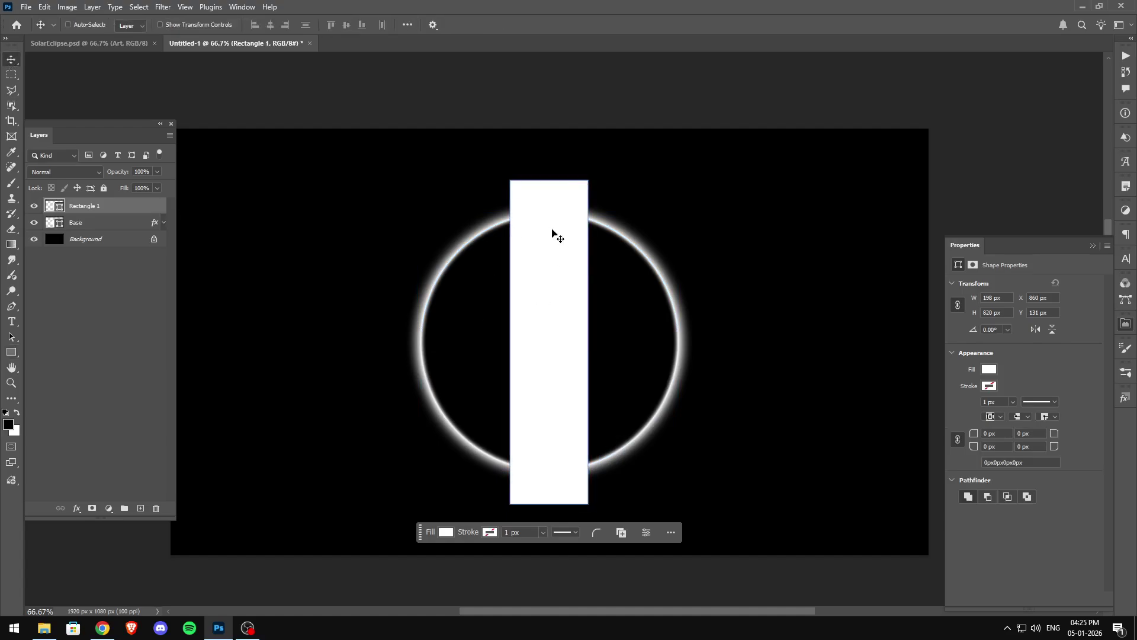
{"action": "key", "text": "ctrl+q"}
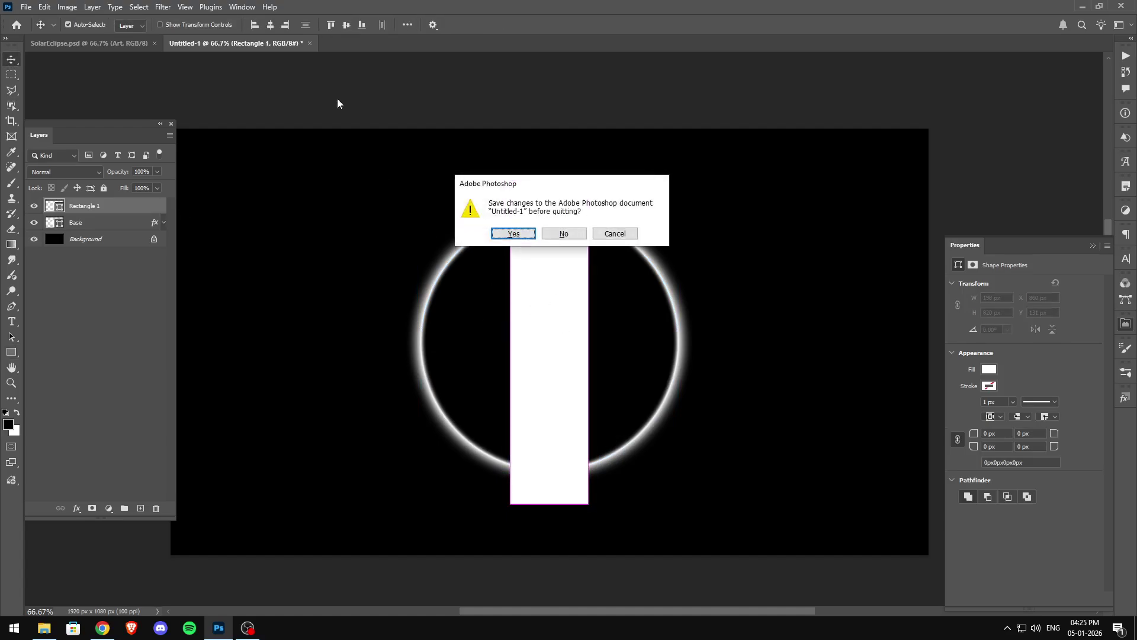
{"action": "left_click", "coordinate": [614, 234]}
{"action": "key", "text": "ctrl+a"}
{"action": "left_click", "coordinate": [270, 25]}
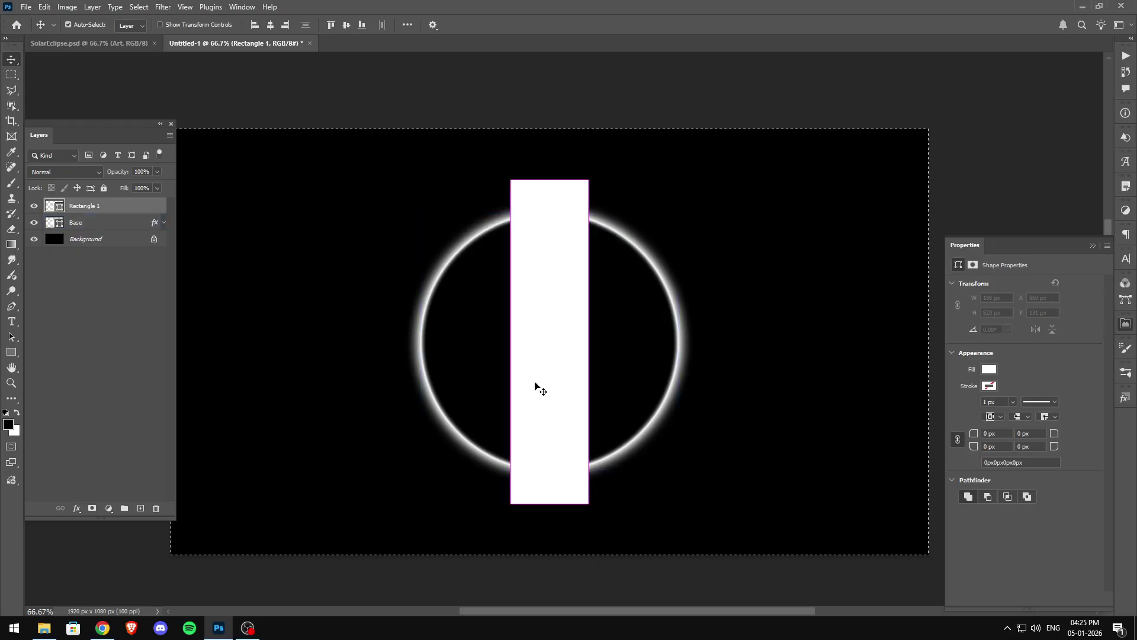
{"action": "key", "text": "ctrl+d"}
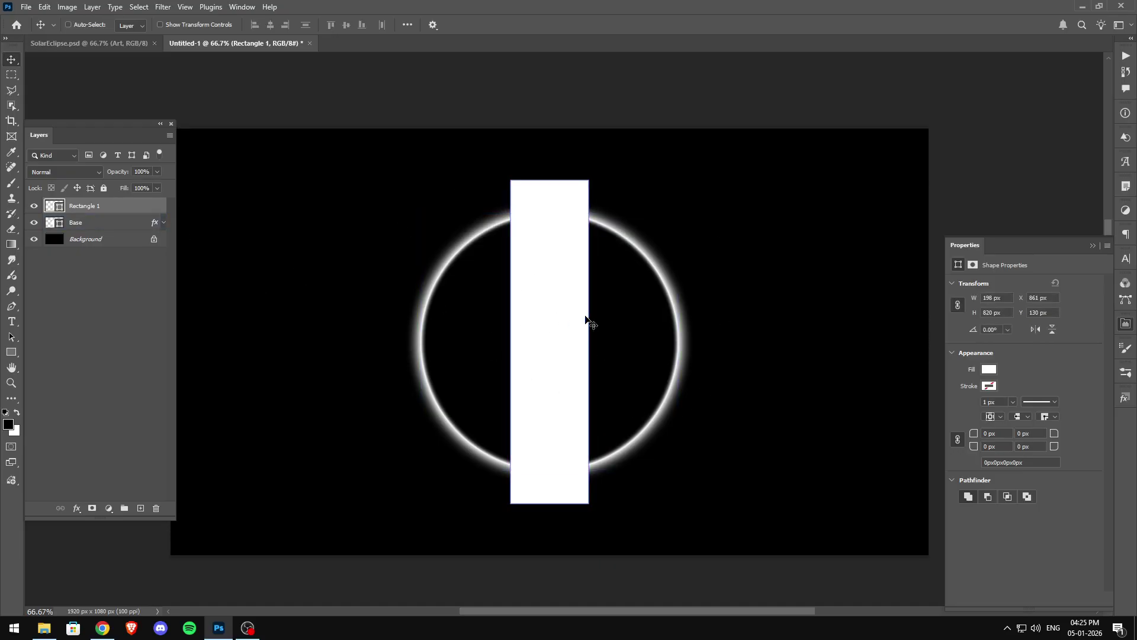
- Change the rectangle's fill colour to black
{"action": "left_click", "coordinate": [990, 386]}
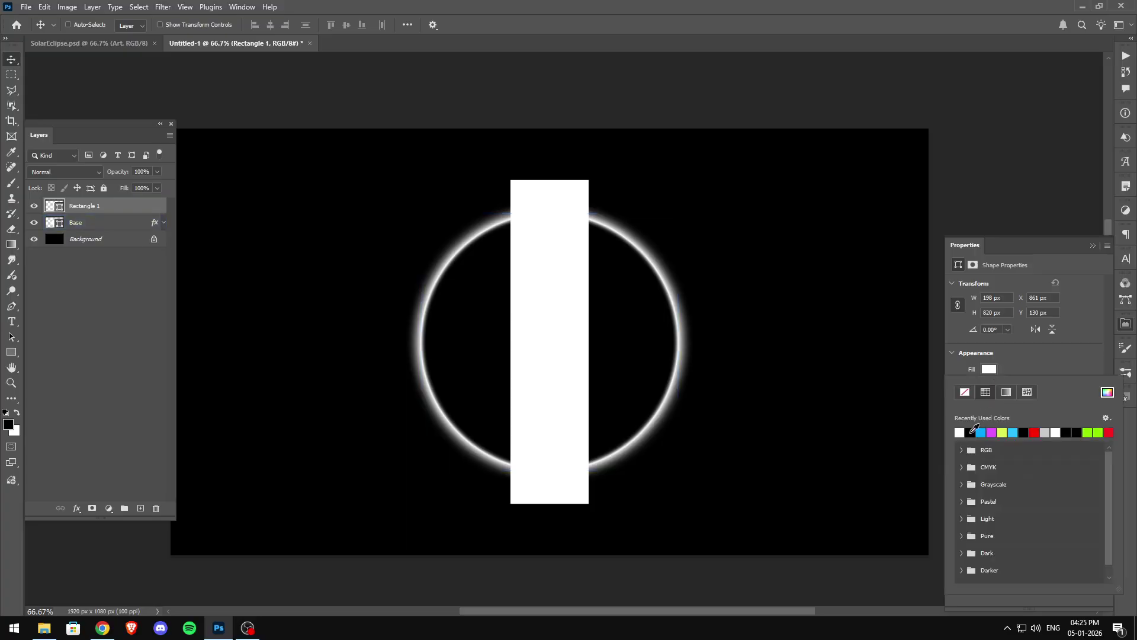
{"action": "left_click", "coordinate": [971, 432]}
{"action": "left_click", "coordinate": [960, 319]}
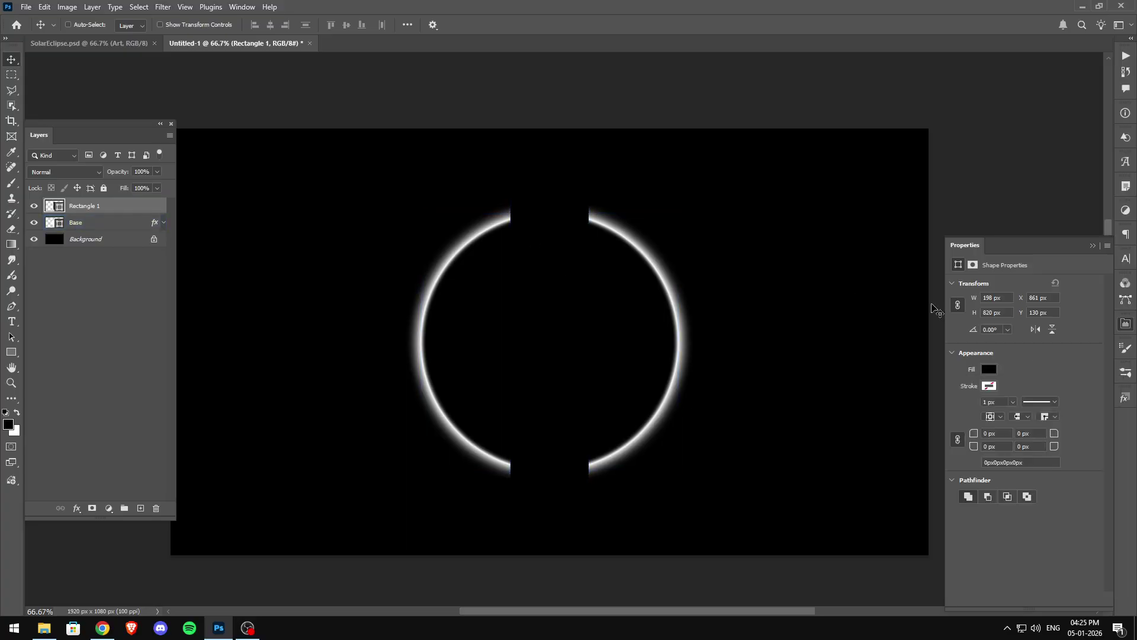
- Feather the rectangle's shape mask by 70.8 px to fade the ring's upper and lower arcs softly
{"action": "left_click", "coordinate": [973, 266]}
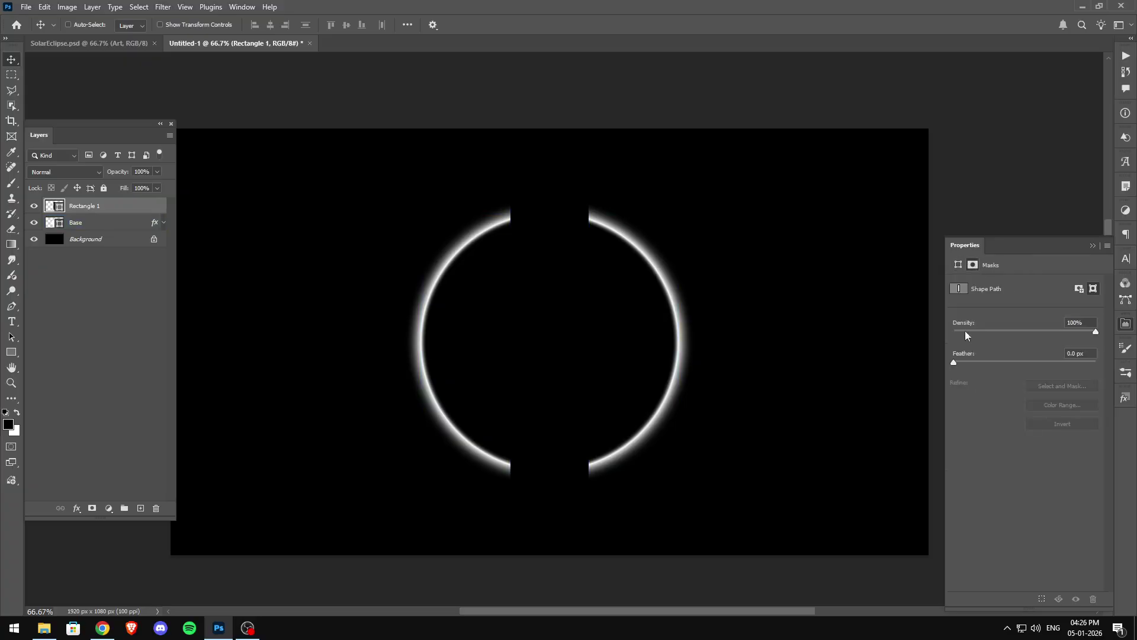
{"action": "left_click_drag", "start_coordinate": [955, 362], "coordinate": [1038, 362]}
{"action": "key", "text": "Return"}
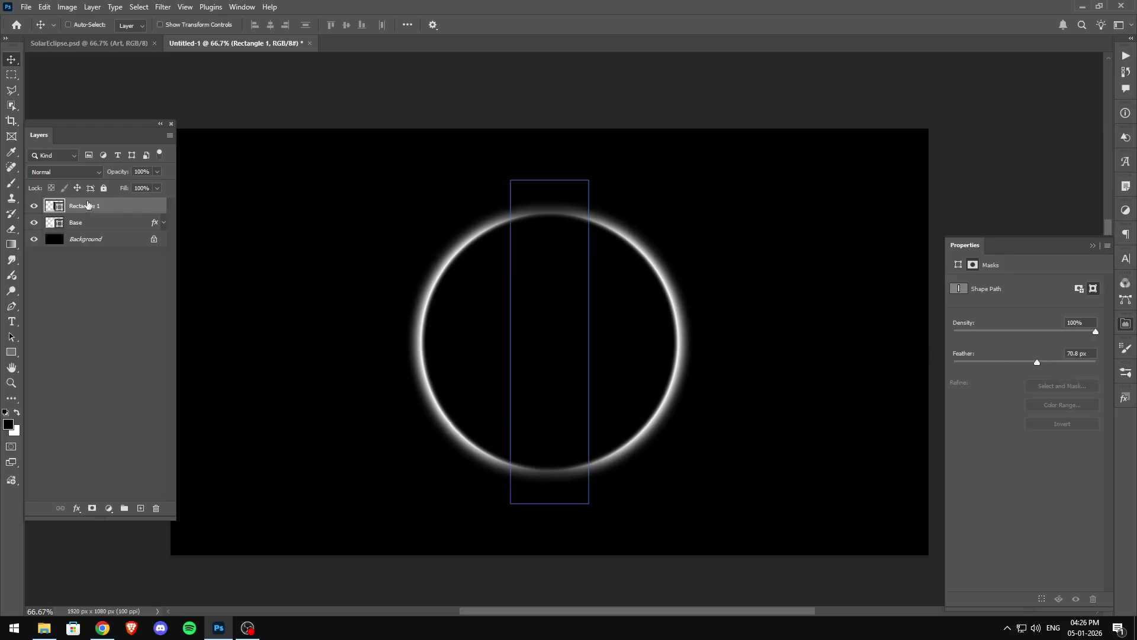
- Scale the feathered rectangle up proportionally from its centre to 112.12%
{"action": "key", "text": "ctrl+t"}
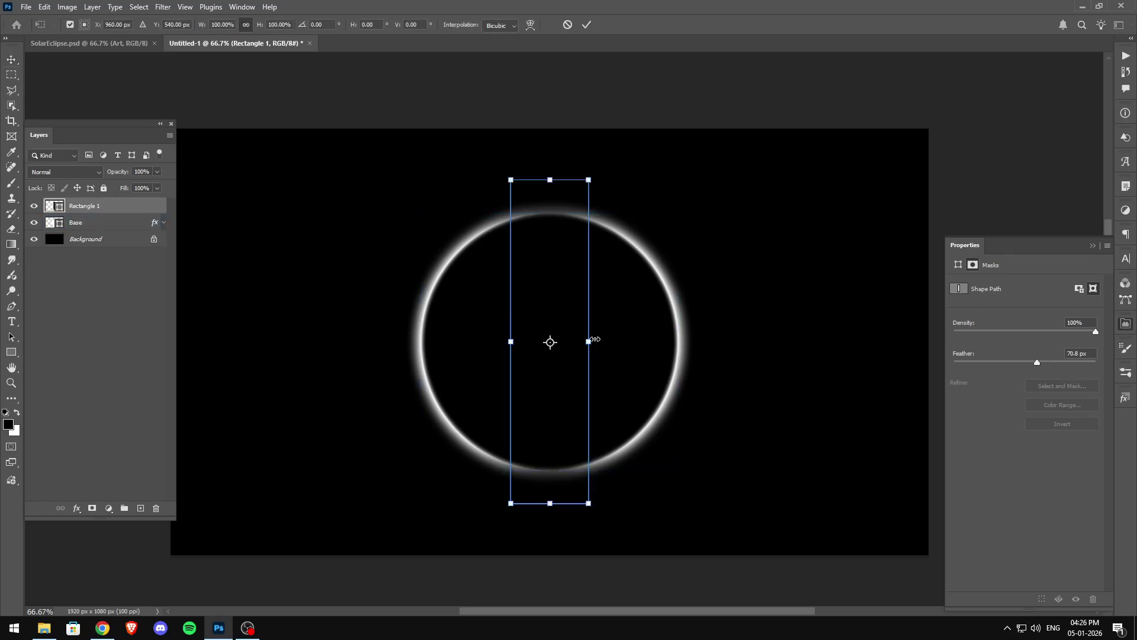
{"action": "left_click_drag", "start_coordinate": [589, 342], "coordinate": [593, 342]}
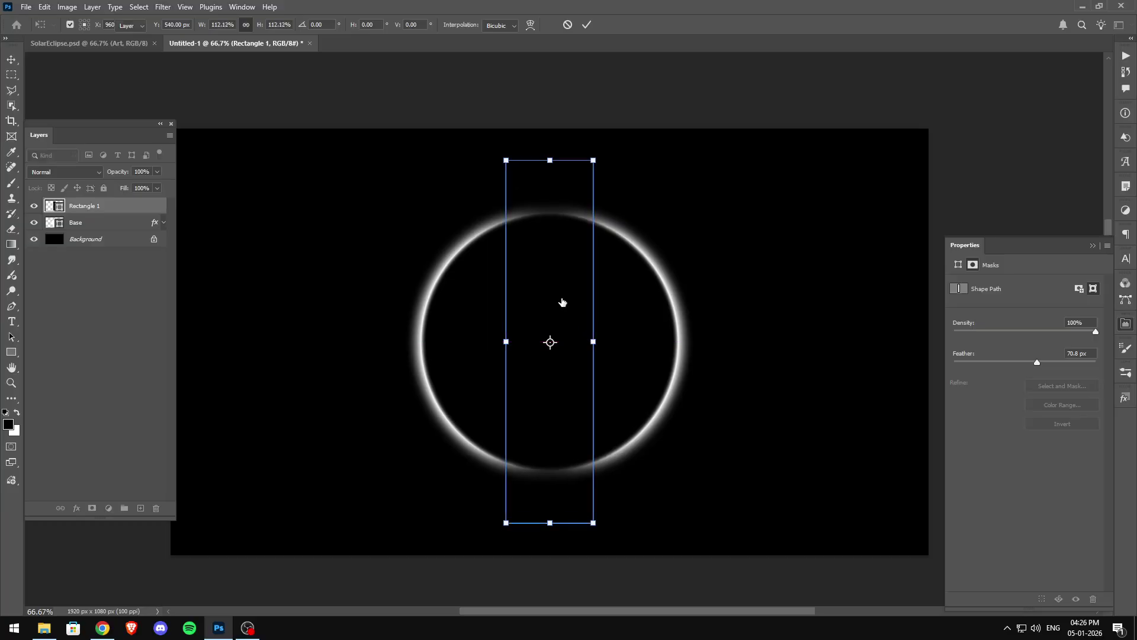
{"action": "key", "text": "Return"}
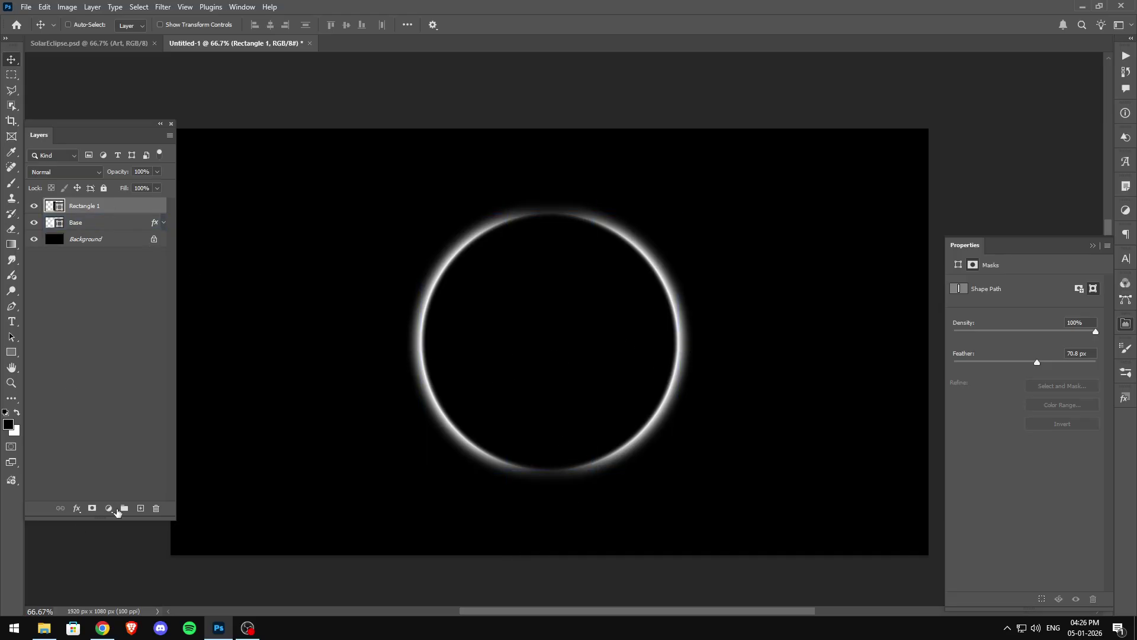
- Add a black (000000) Solid Color fill layer above the rectangle and hide it
{"action": "left_click", "coordinate": [109, 508]}
{"action": "left_click", "coordinate": [144, 483]}
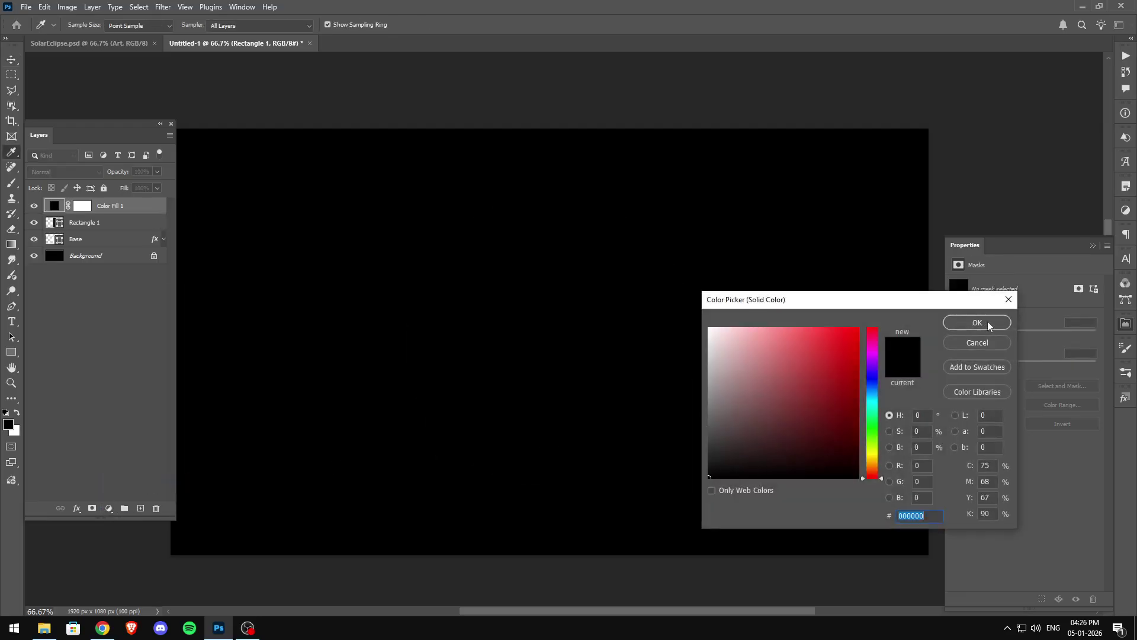
{"action": "left_click", "coordinate": [987, 321]}
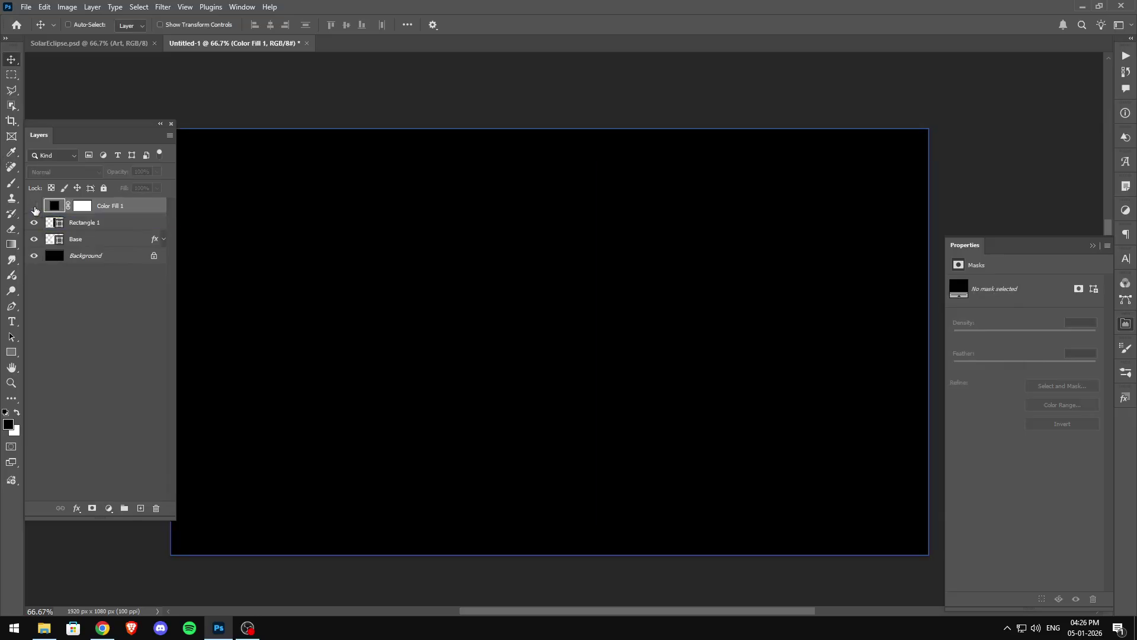
{"action": "left_click", "coordinate": [34, 206]}
{"action": "left_click", "coordinate": [680, 327], "text": "ctrl"}
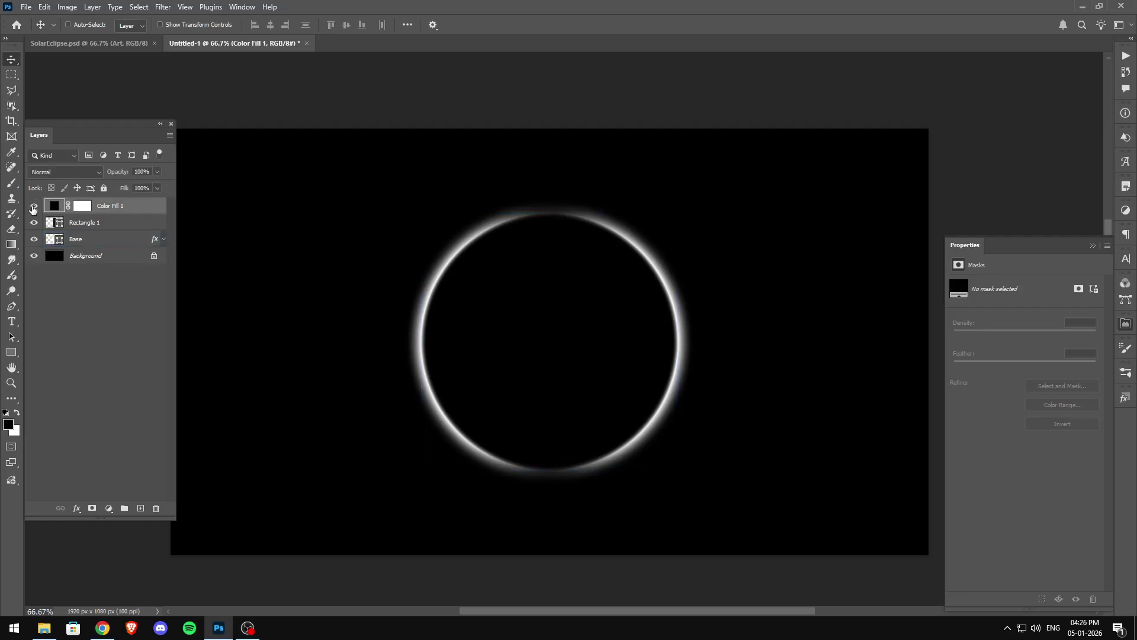
{"action": "left_click", "coordinate": [33, 207]}
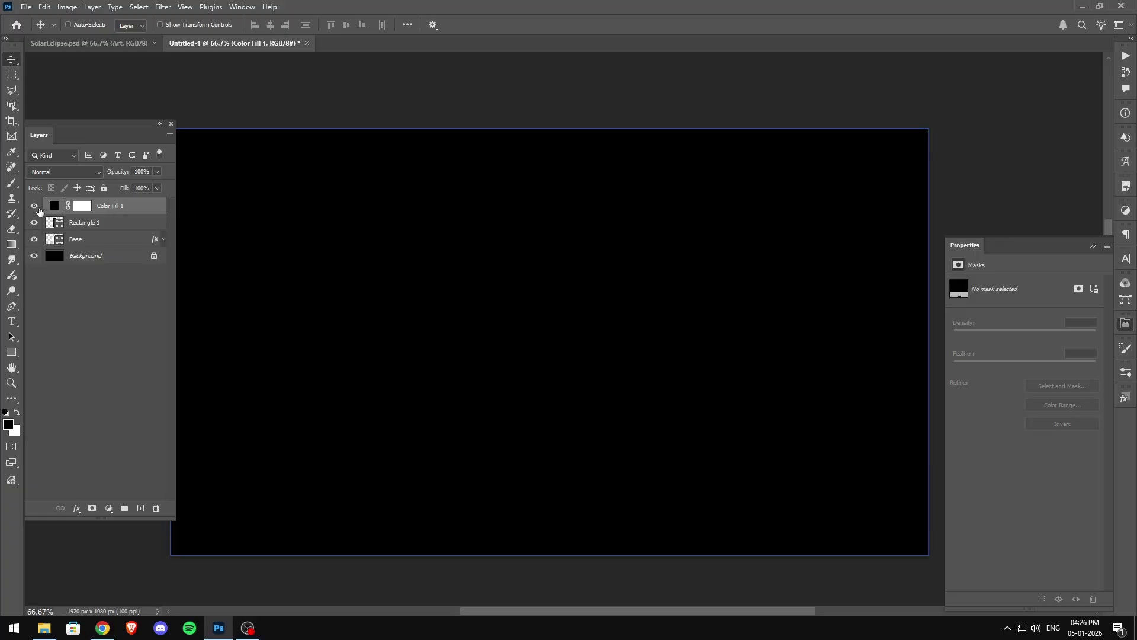
{"action": "left_click", "coordinate": [34, 206]}
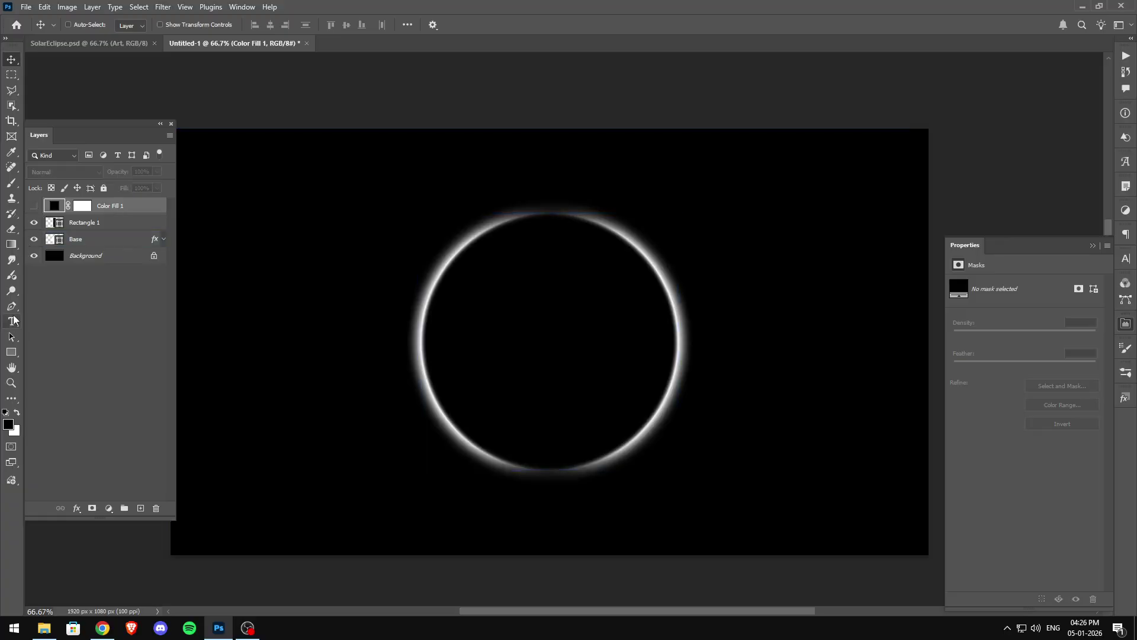
- Choose the Brush tool with white as the foreground colour and add a new empty layer above the hidden fill layer
{"action": "left_click", "coordinate": [11, 184]}
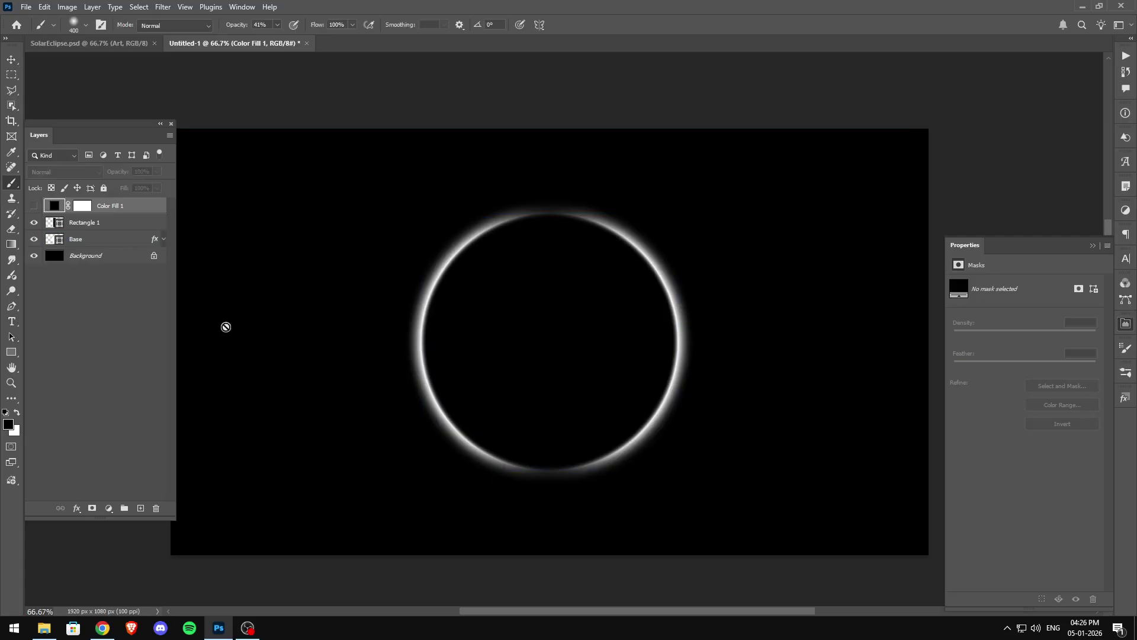
{"action": "left_click", "coordinate": [16, 413]}
{"action": "left_click", "coordinate": [141, 508]}
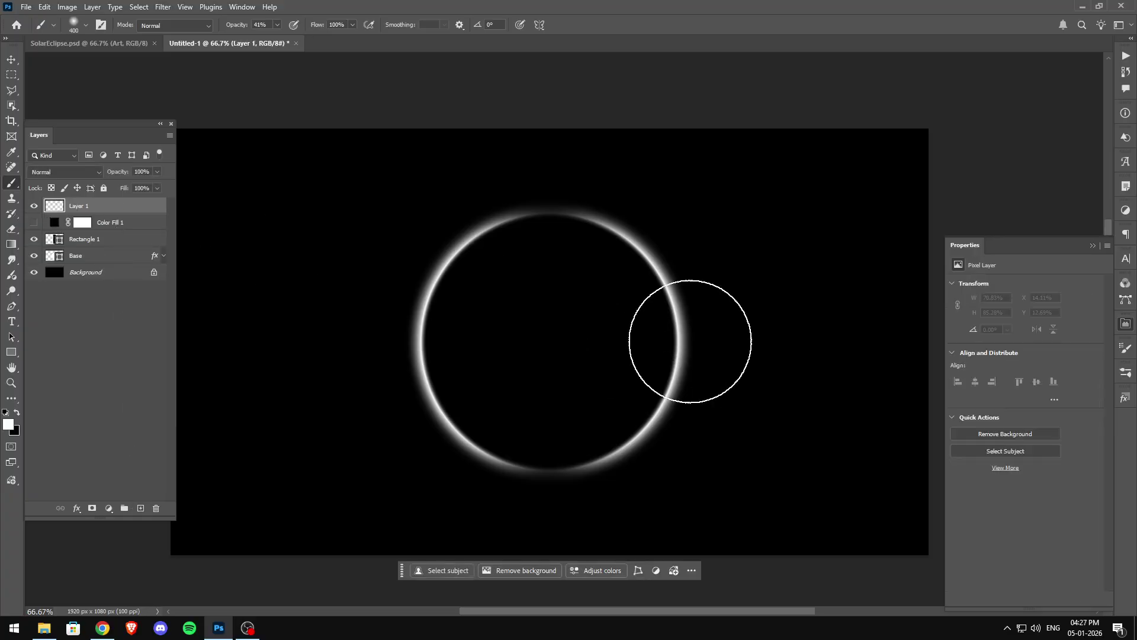
- Change the brush to a hard round tip with a size of 60 px
{"action": "key", "text": "bracketleft"}
{"action": "key", "text": "bracketleft"}
{"action": "key", "text": "bracketleft"}
{"action": "key", "text": "bracketleft"}
{"action": "key", "text": "bracketleft"}
{"action": "key", "text": "bracketleft"}
{"action": "key", "text": "bracketleft"}
{"action": "key", "text": "bracketleft"}
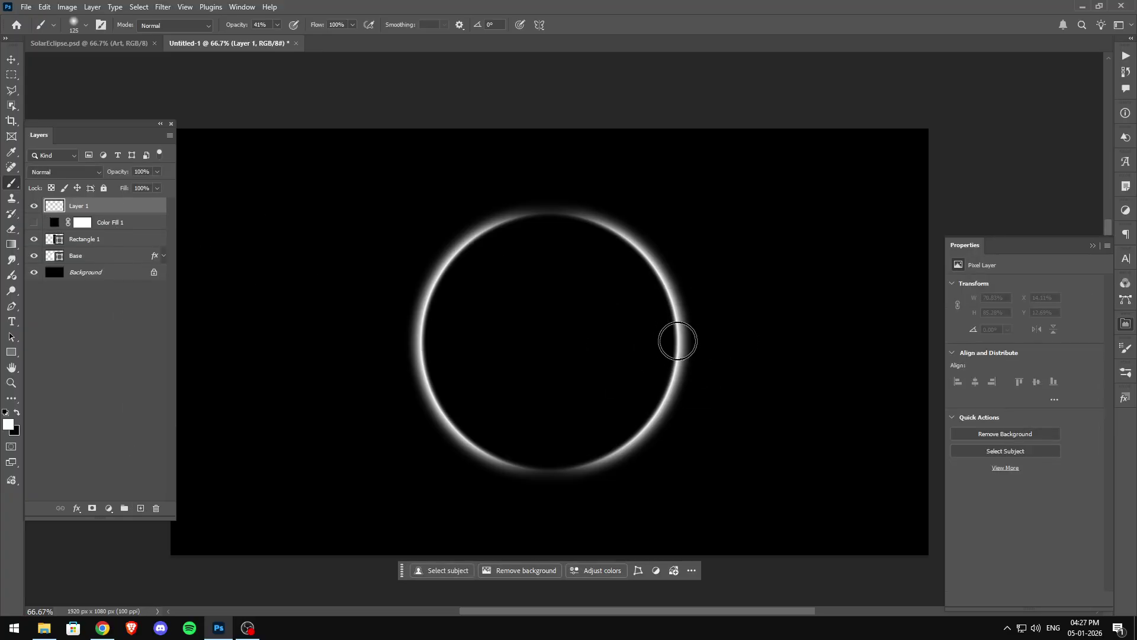
{"action": "double_click", "coordinate": [814, 314]}
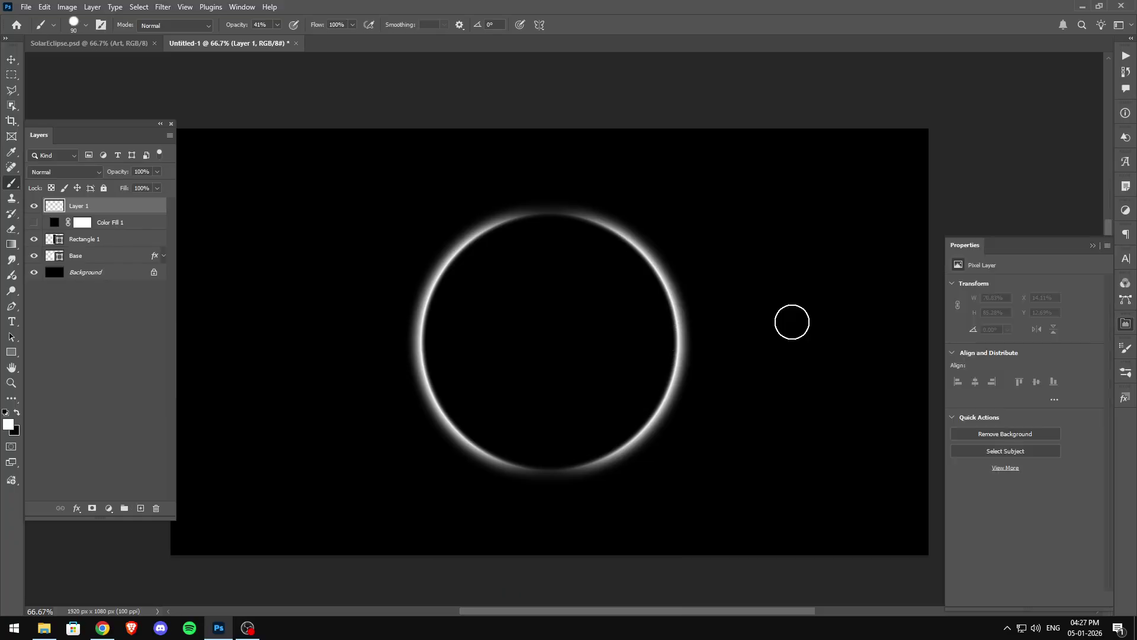
{"action": "key", "text": "bracketleft"}
{"action": "key", "text": "bracketleft"}
{"action": "key", "text": "bracketleft"}
- Raise the brush opacity to 100%, paint a single white dot on the ring's right edge and show the black fill layer
{"action": "left_click", "coordinate": [680, 337]}
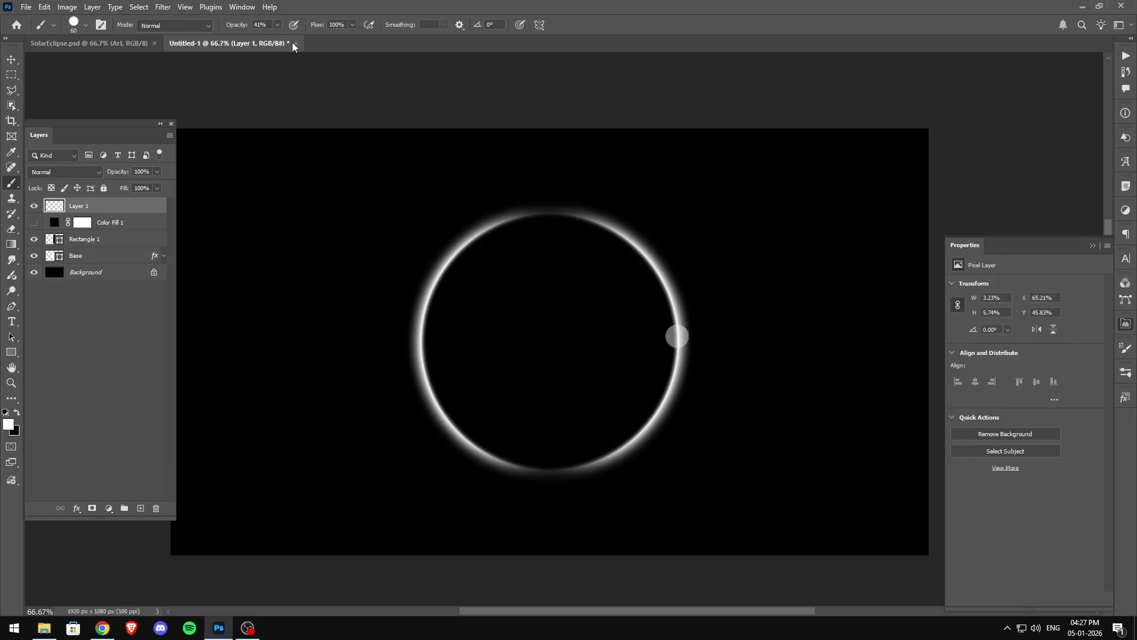
{"action": "key", "text": "ctrl+z"}
{"action": "left_click", "coordinate": [276, 25]}
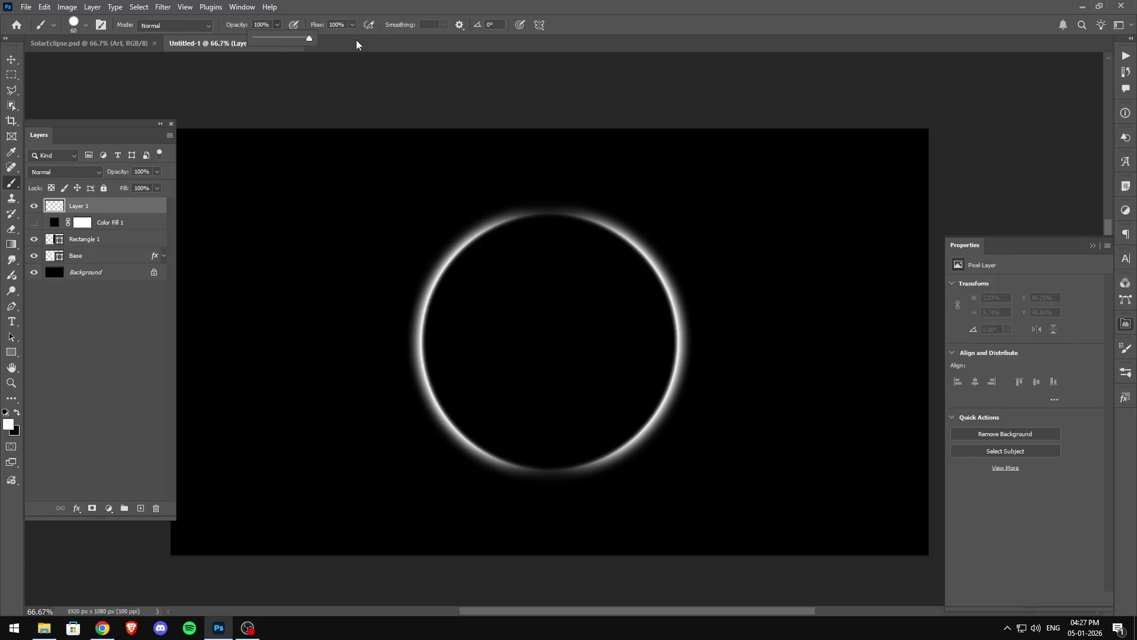
{"action": "left_click", "coordinate": [676, 335]}
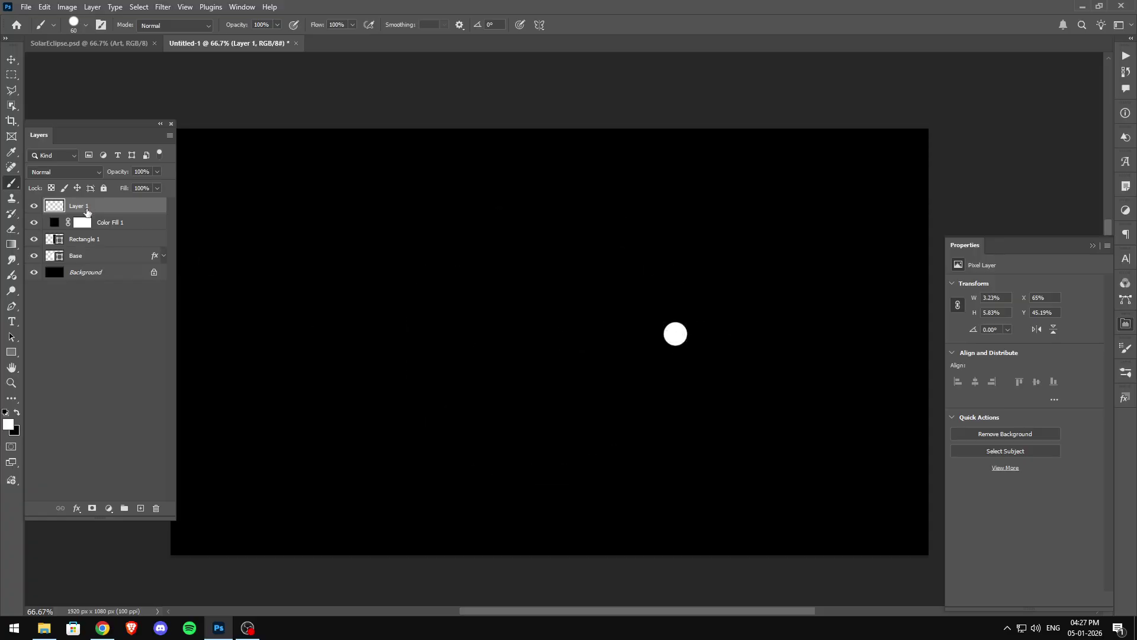
- Convert the dot layer and the black fill layer together into one smart object and rename it LensFlare
{"action": "left_click", "coordinate": [126, 223], "text": "shift"}
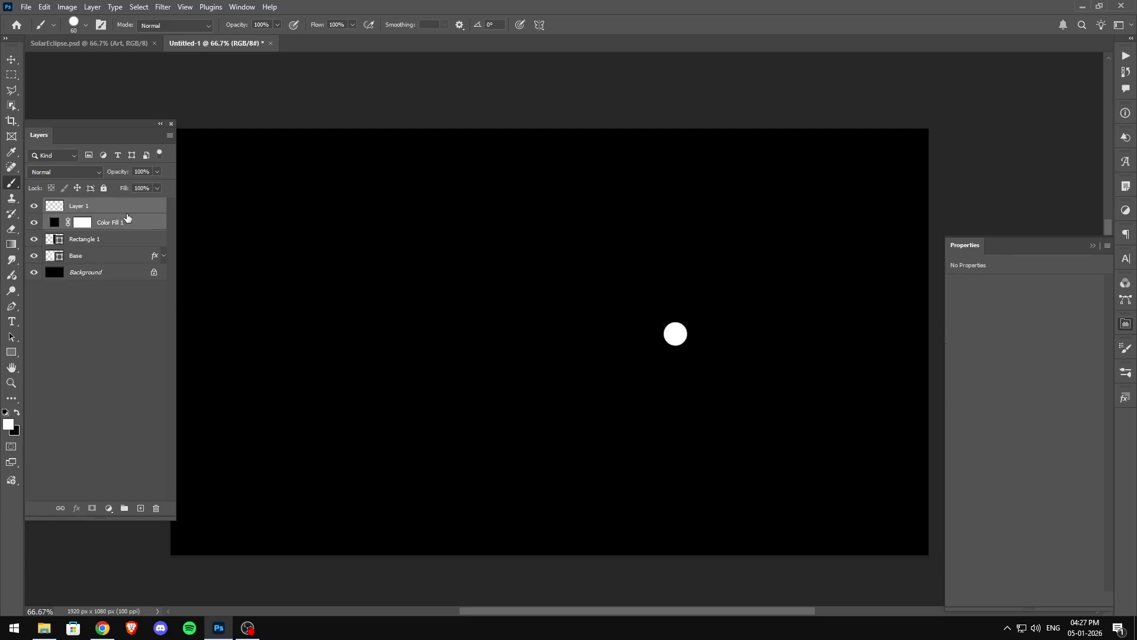
{"action": "right_click", "coordinate": [127, 218]}
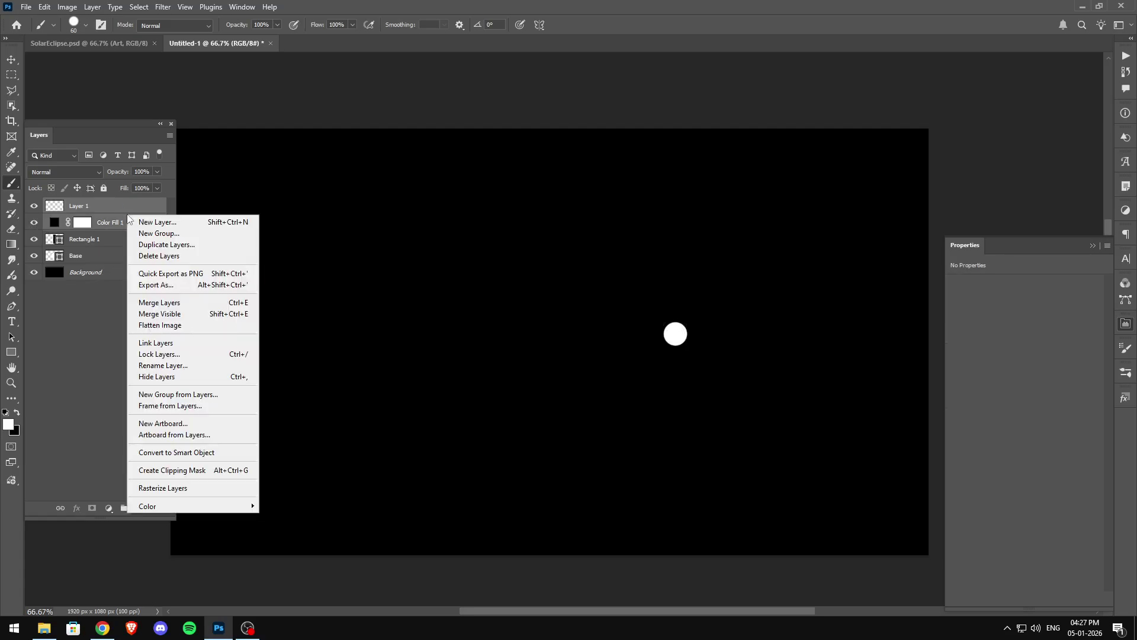
{"action": "left_click", "coordinate": [227, 454]}
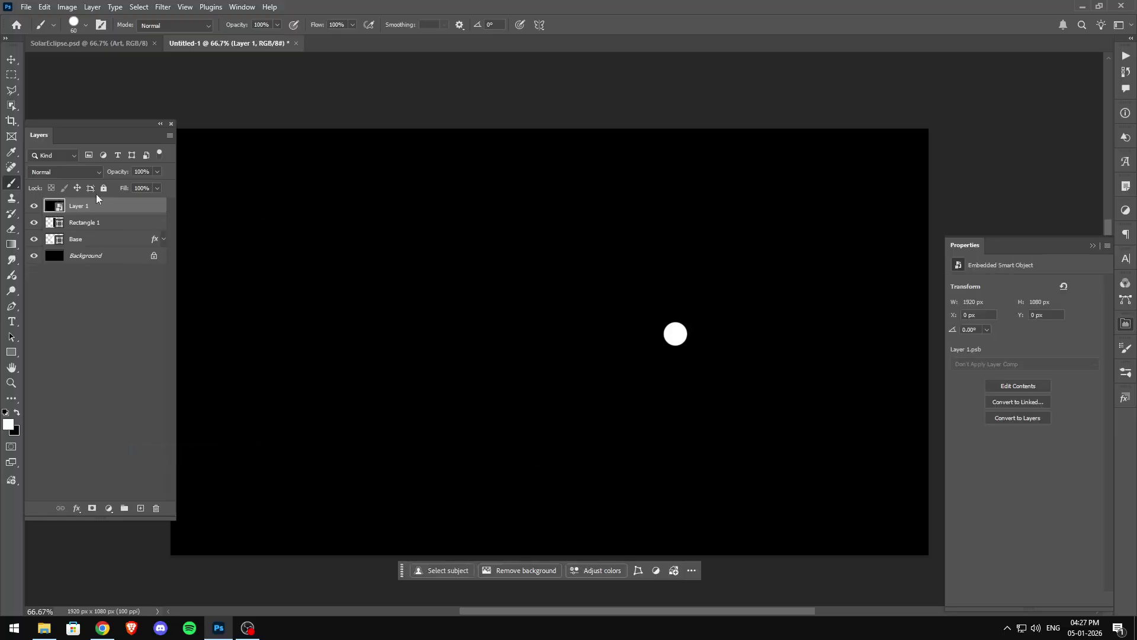
{"action": "double_click", "coordinate": [82, 207]}
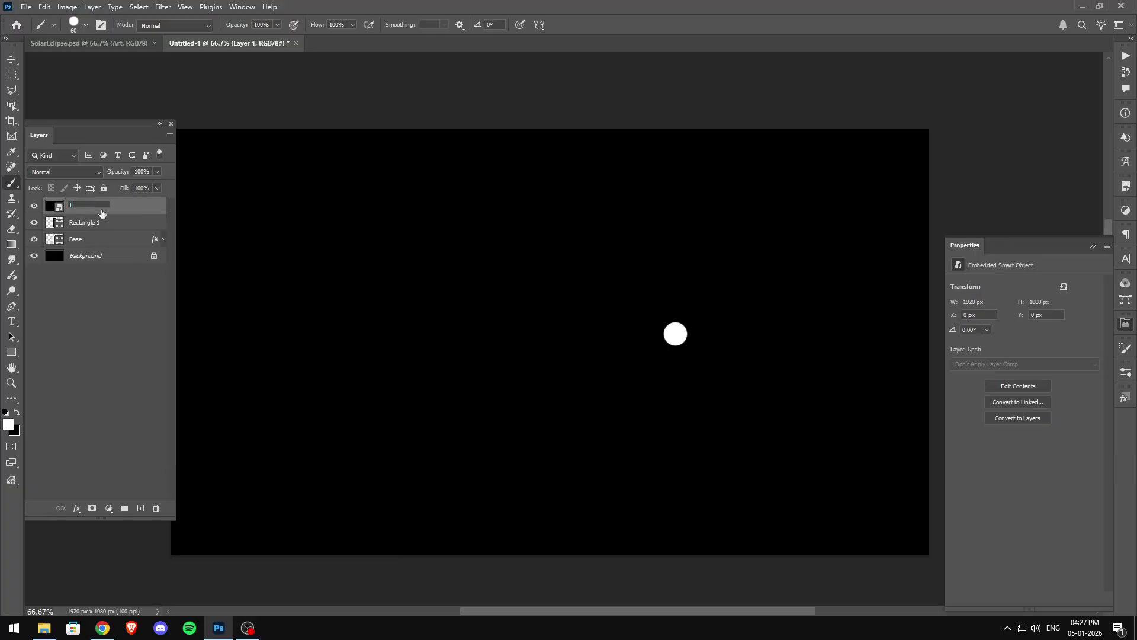
{"action": "key", "text": "Return"}
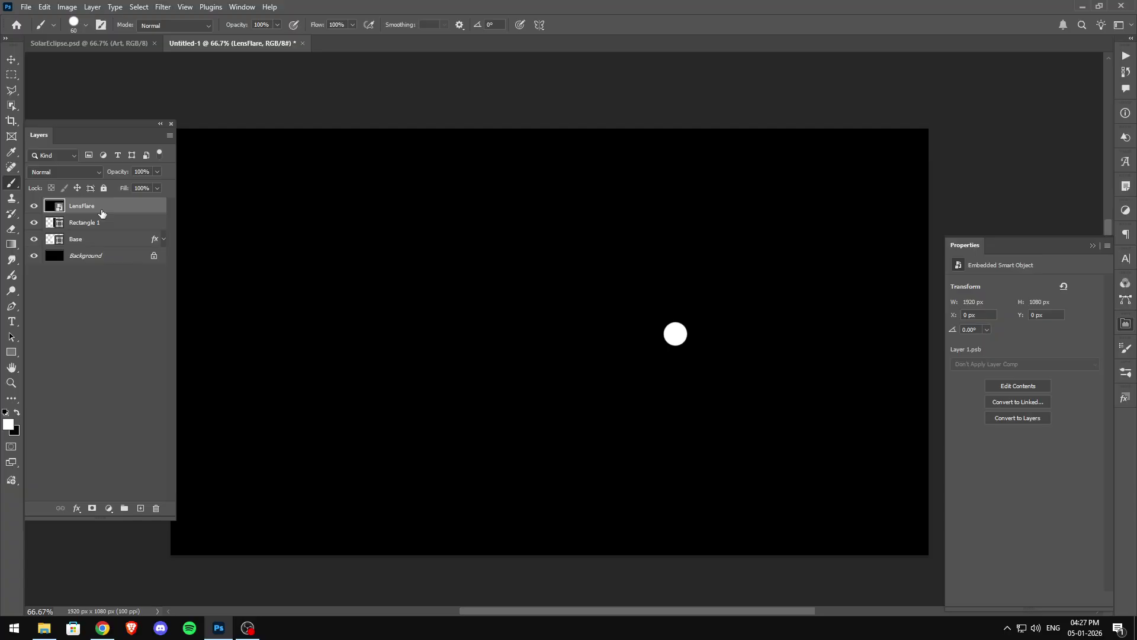
- Apply a Lens Flare filter to the smart object at 80% brightness with the 50-300mm Zoom lens, centred on the white dot
{"action": "left_click", "coordinate": [163, 7]}
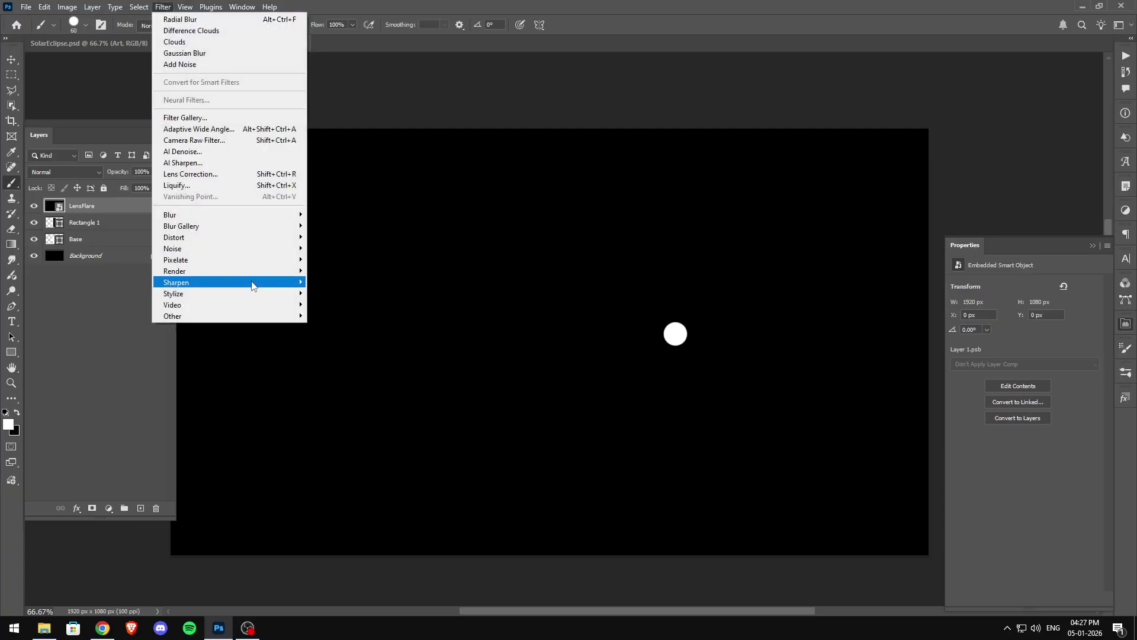
{"action": "mouse_move", "coordinate": [244, 274]}
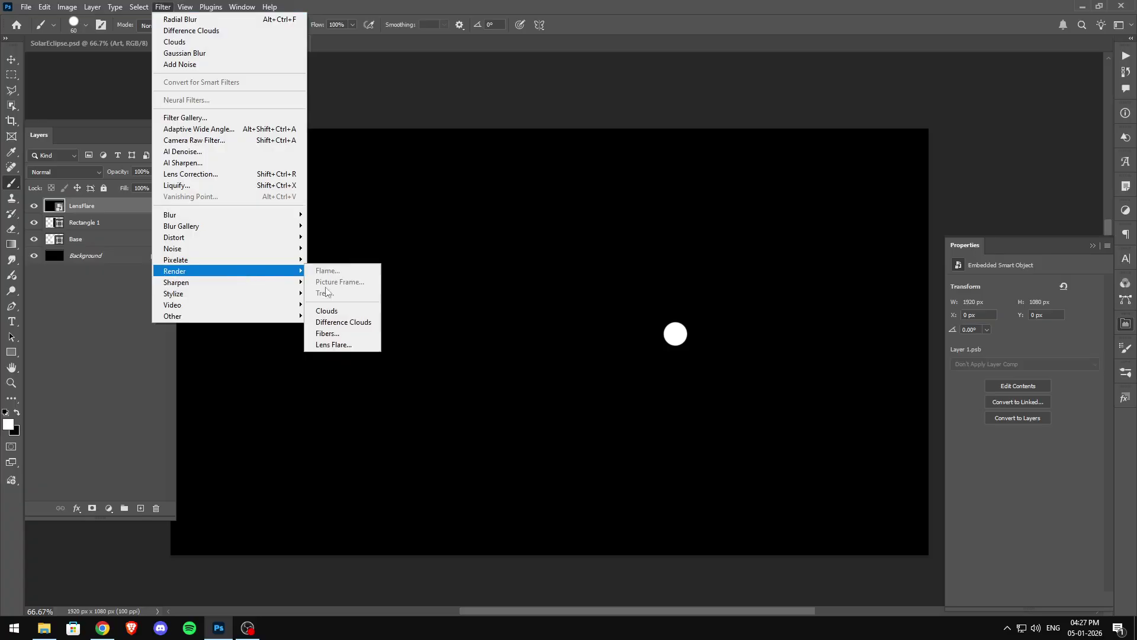
{"action": "left_click", "coordinate": [337, 346]}
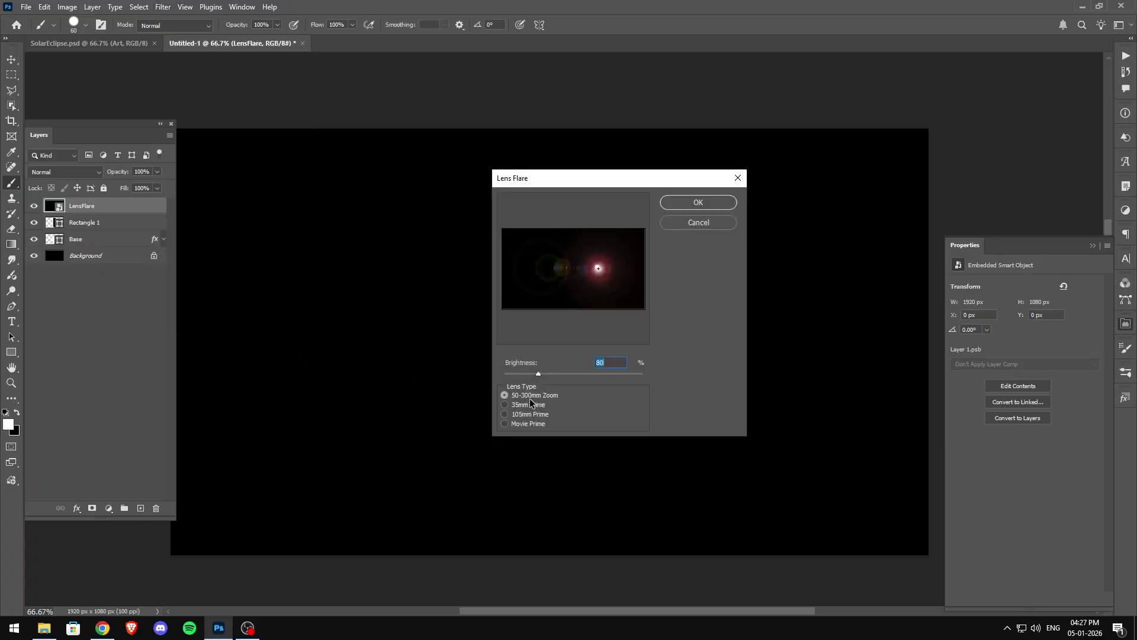
{"action": "left_click", "coordinate": [596, 268]}
{"action": "left_click", "coordinate": [699, 202]}
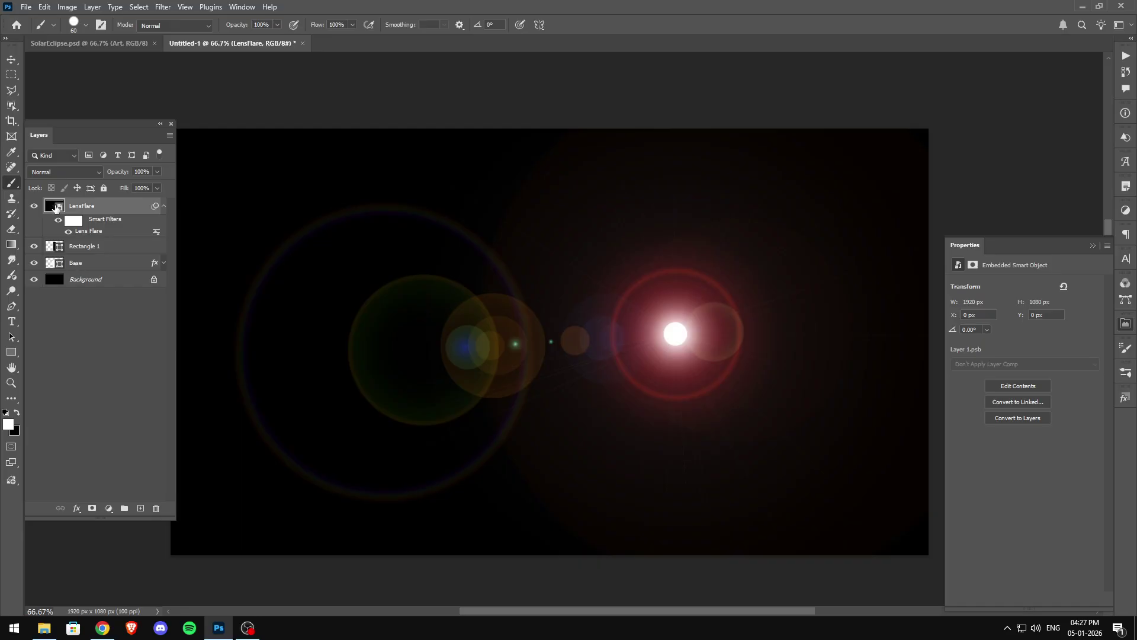
- Open the LensFlare smart object's contents, hide the white dot layer, and close the contents with the change saved
{"action": "double_click", "coordinate": [55, 206]}
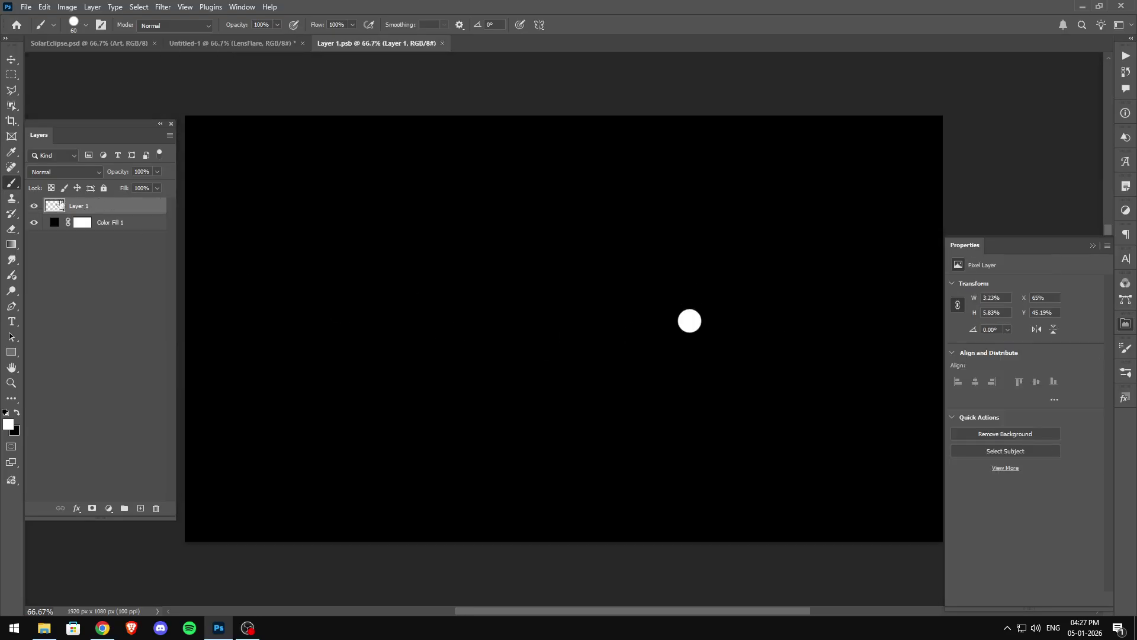
{"action": "left_click", "coordinate": [33, 207]}
{"action": "left_click", "coordinate": [447, 42]}
{"action": "left_click", "coordinate": [511, 234]}
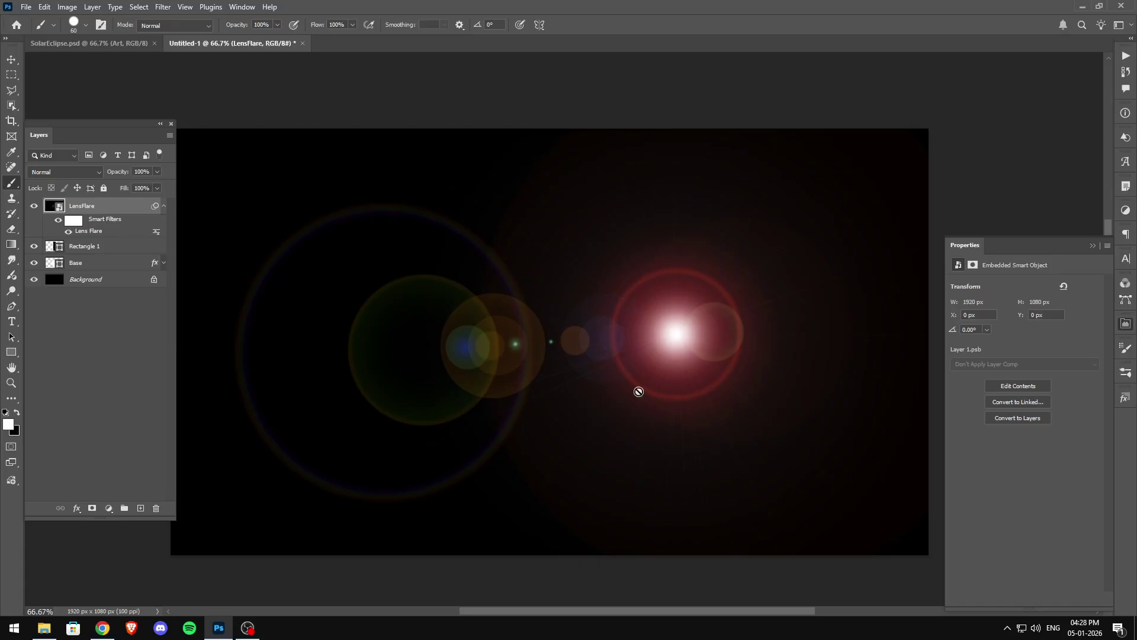
- Add a black mask that hides the whole LensFlare layer and switch the brush to the Soft Round tip
{"action": "left_click", "coordinate": [93, 509], "text": "alt"}
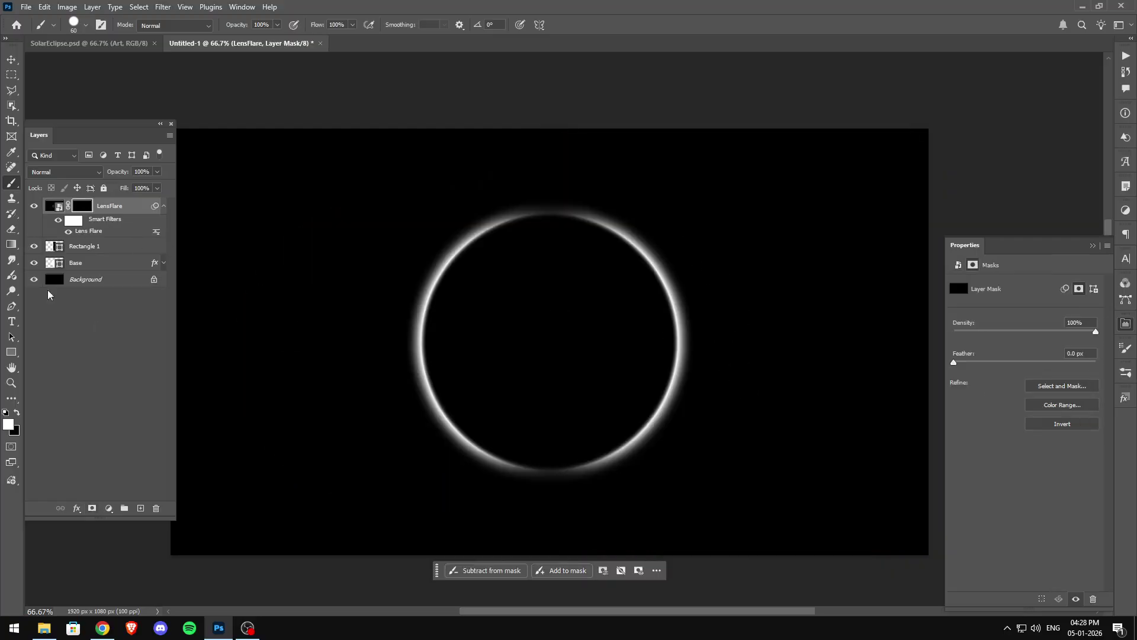
{"action": "right_click", "coordinate": [532, 297]}
{"action": "double_click", "coordinate": [619, 310]}
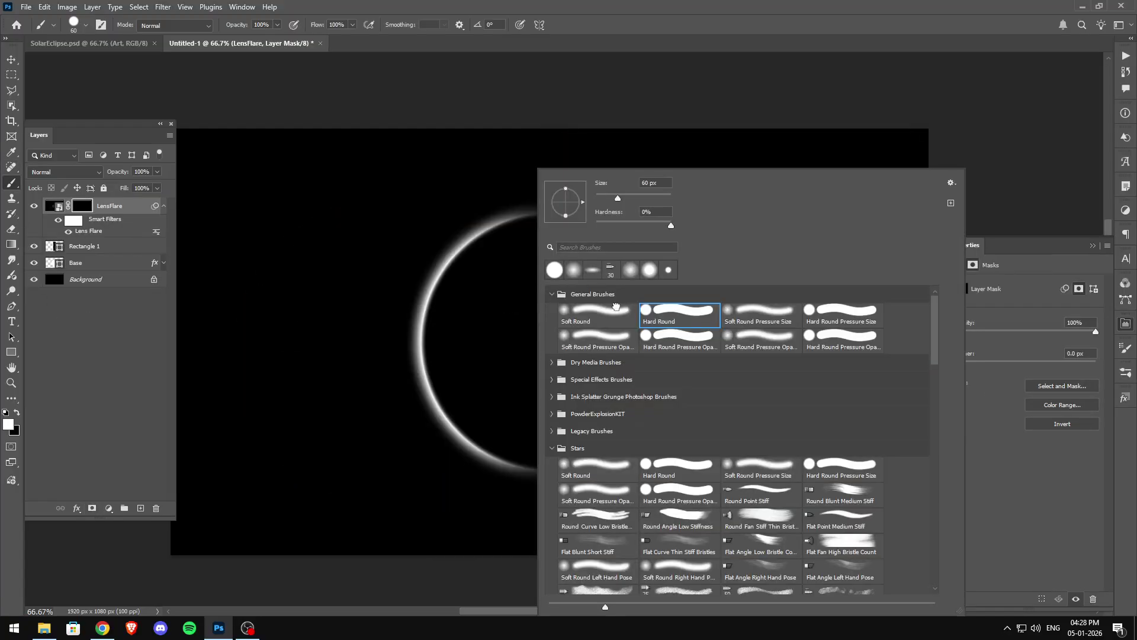
- Enlarge the brush to 600 px and paint white on the LensFlare mask at the ring's right edge to reveal the flare
{"action": "key", "text": "bracketright"}
{"action": "key", "text": "bracketright"}
{"action": "key", "text": "bracketright"}
{"action": "key", "text": "bracketright"}
{"action": "key", "text": "bracketright"}
{"action": "key", "text": "bracketright"}
{"action": "key", "text": "bracketright"}
{"action": "key", "text": "bracketright"}
{"action": "key", "text": "bracketright"}
{"action": "key", "text": "bracketright"}
{"action": "key", "text": "bracketright"}
{"action": "key", "text": "bracketright"}
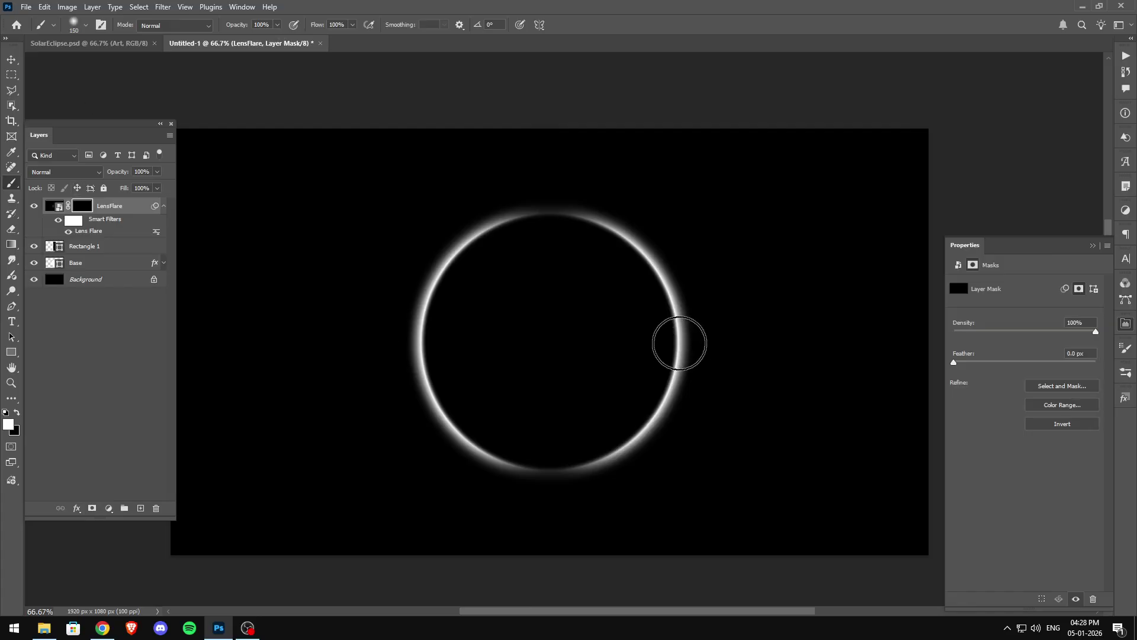
{"action": "key", "text": "bracketright"}
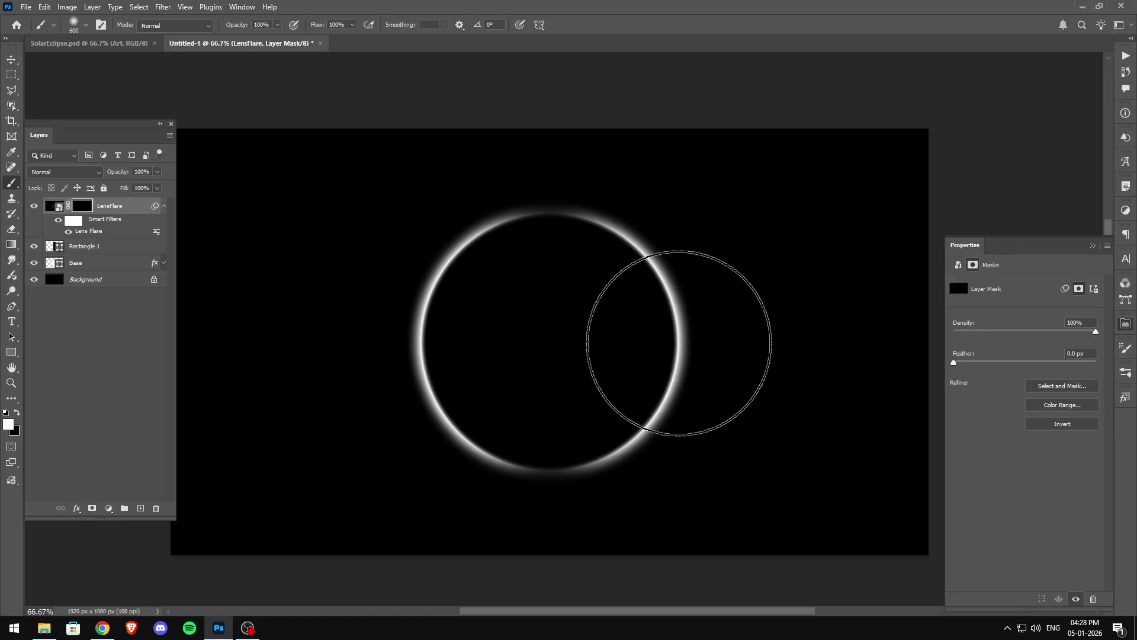
{"action": "left_click", "coordinate": [679, 342]}
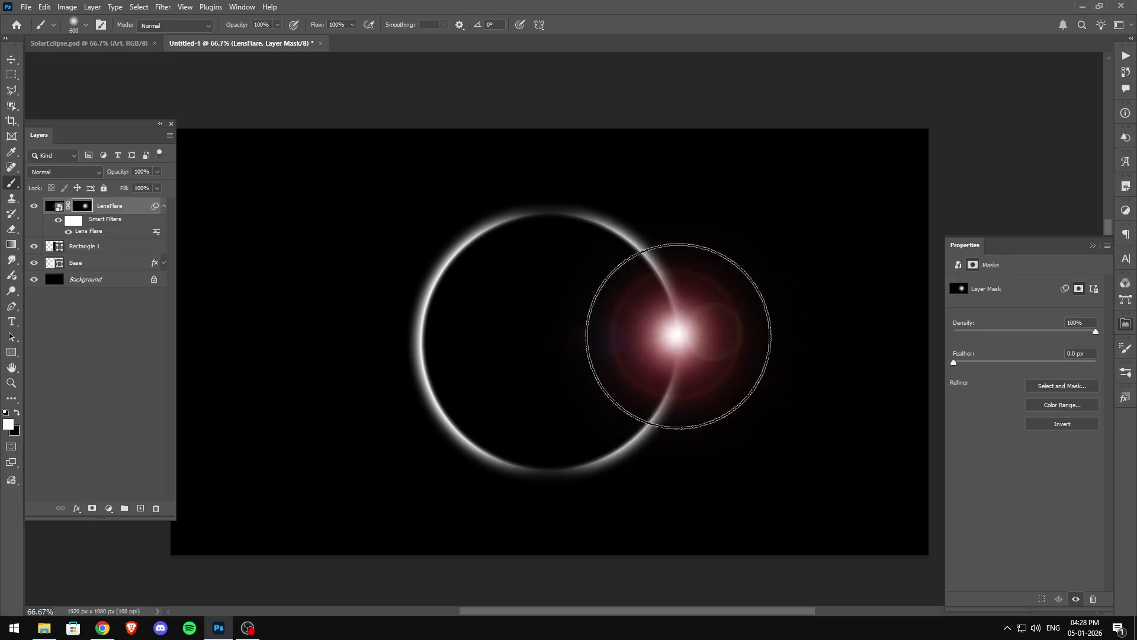
{"action": "left_click", "coordinate": [679, 335]}
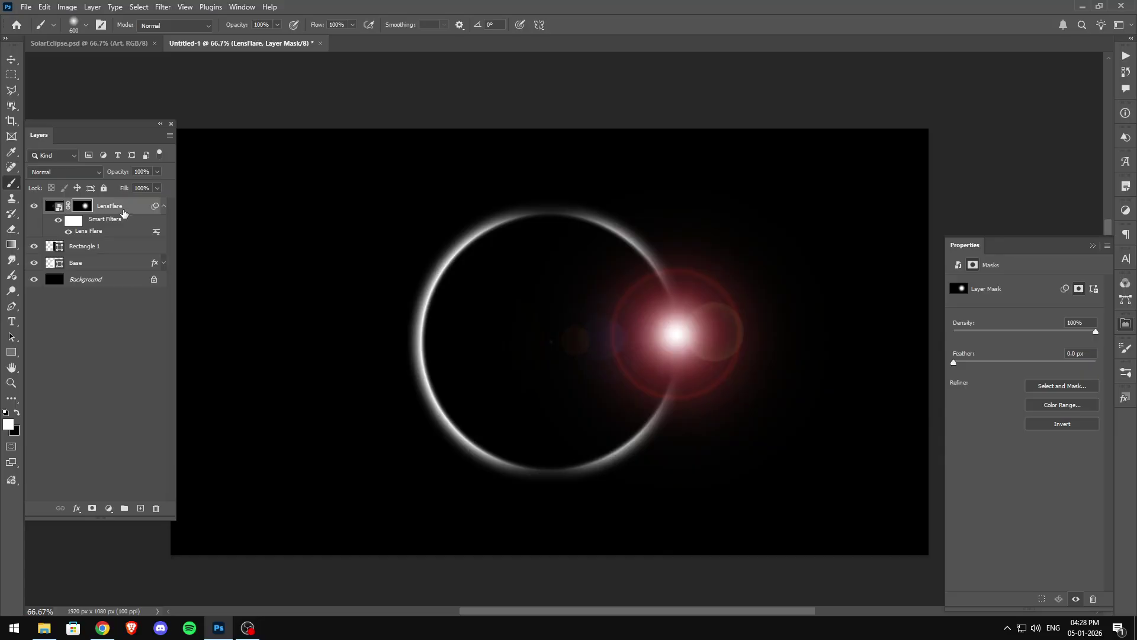
- Duplicate the Base layer and move the copy above LensFlare to the top of the layer stack
{"action": "left_click", "coordinate": [151, 215]}
{"action": "left_click", "coordinate": [11, 60]}
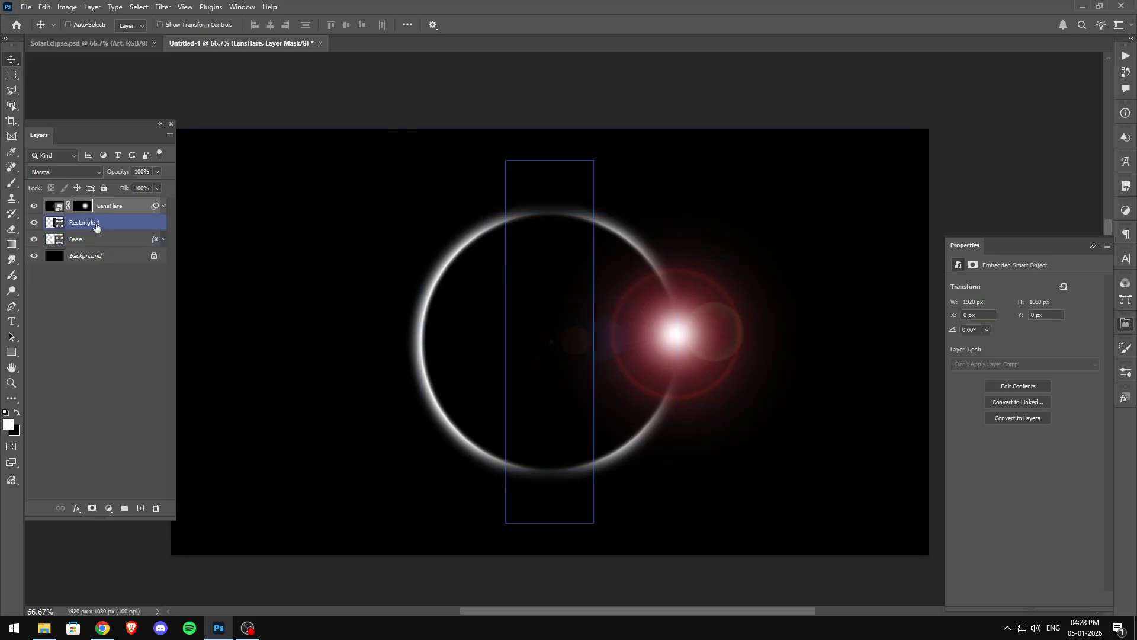
{"action": "left_click", "coordinate": [105, 244]}
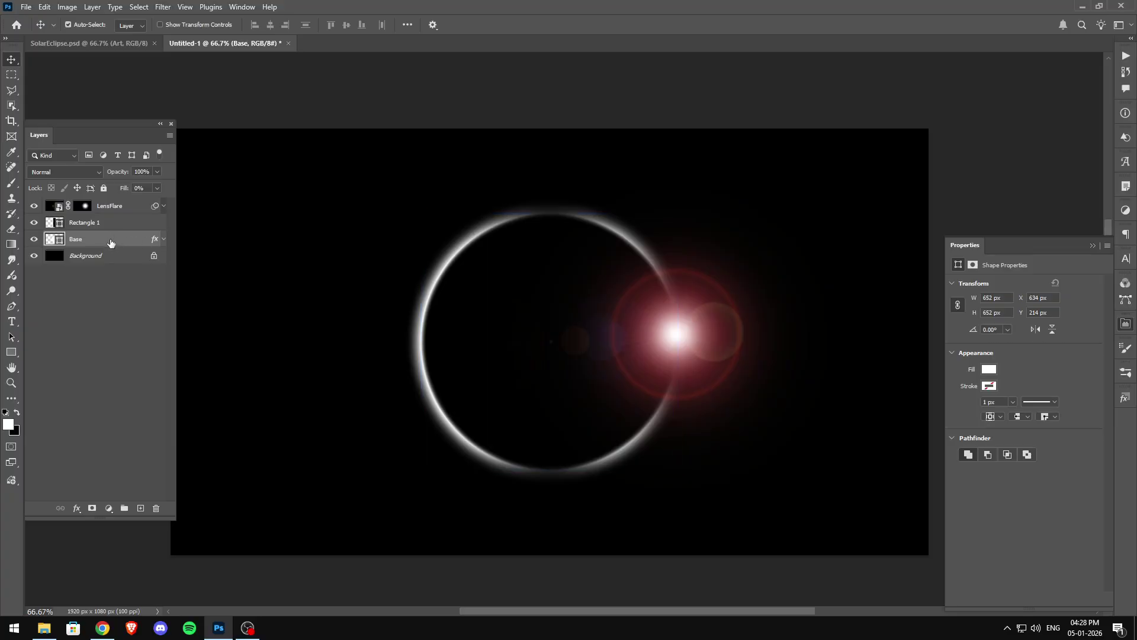
{"action": "key", "text": "ctrl+j"}
{"action": "left_click_drag", "start_coordinate": [111, 238], "coordinate": [100, 199]}
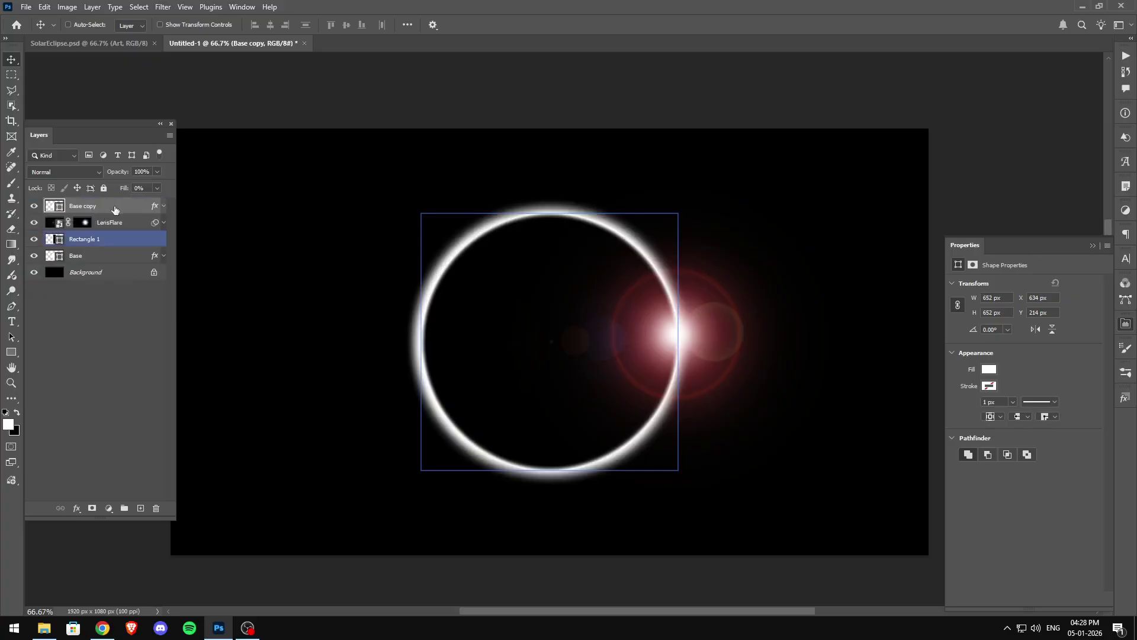
- Rename the Base copy as inner ring and clear its layer style
{"action": "double_click", "coordinate": [97, 206]}
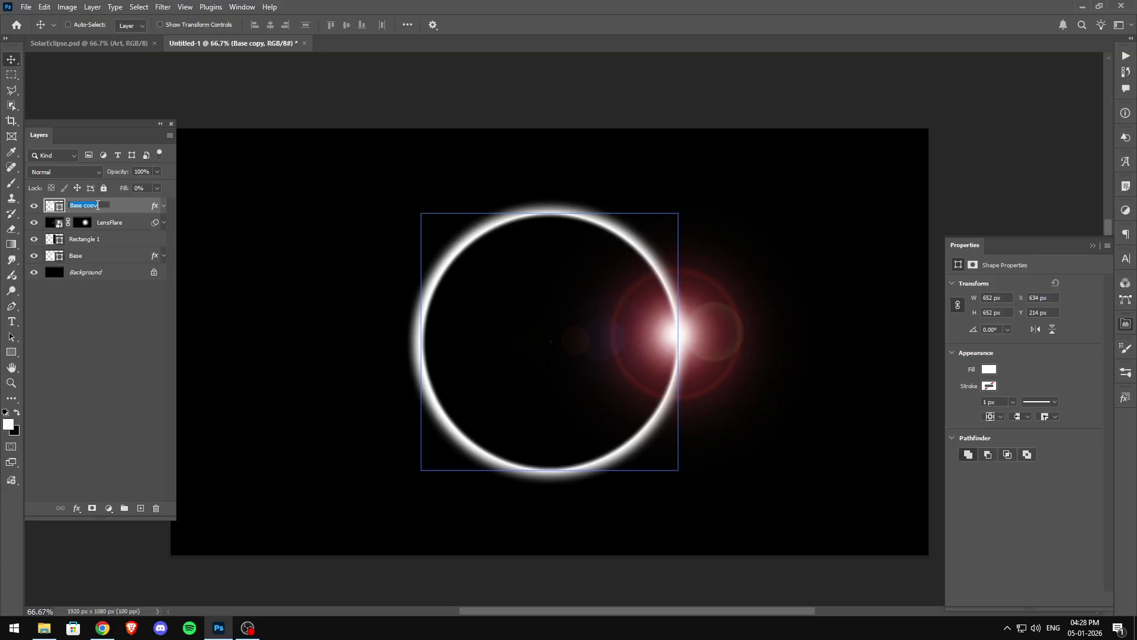
{"action": "type", "text": "inner ring"}
{"action": "key", "text": "Return"}
{"action": "right_click", "coordinate": [134, 205]}
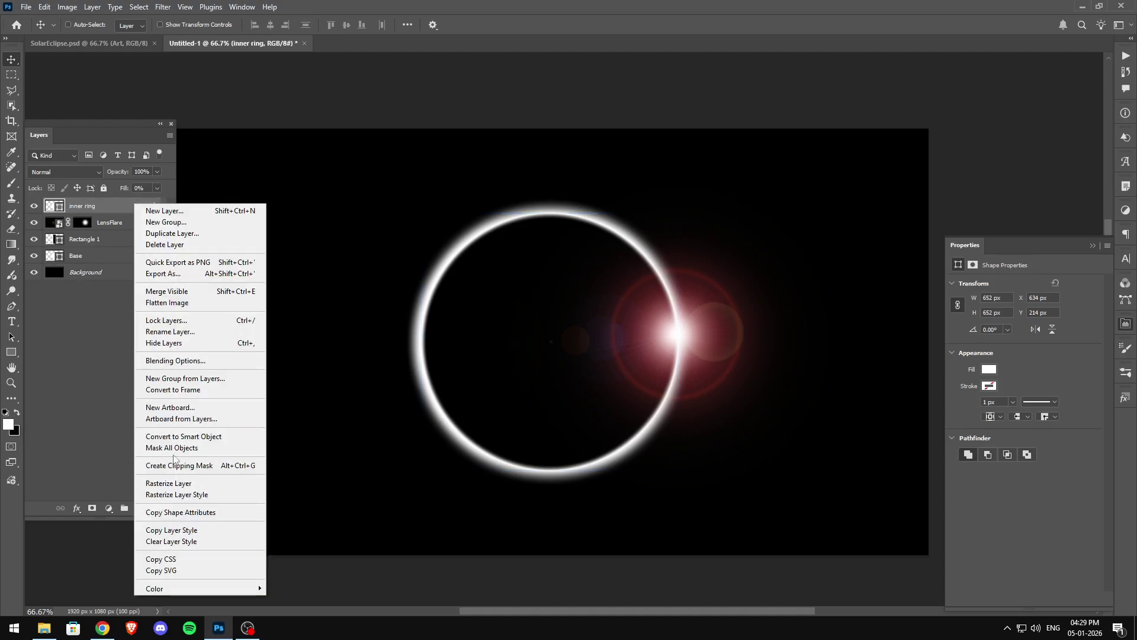
{"action": "left_click", "coordinate": [189, 541]}
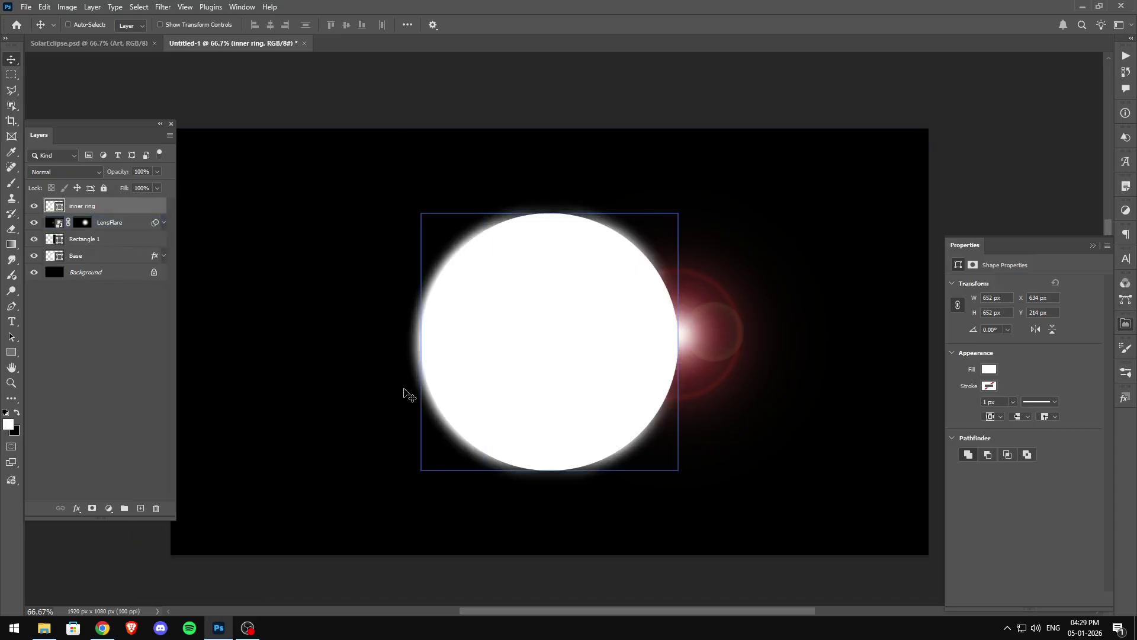
- Remove the inner ring shape's fill and give it a white stroke
{"action": "left_click", "coordinate": [988, 370]}
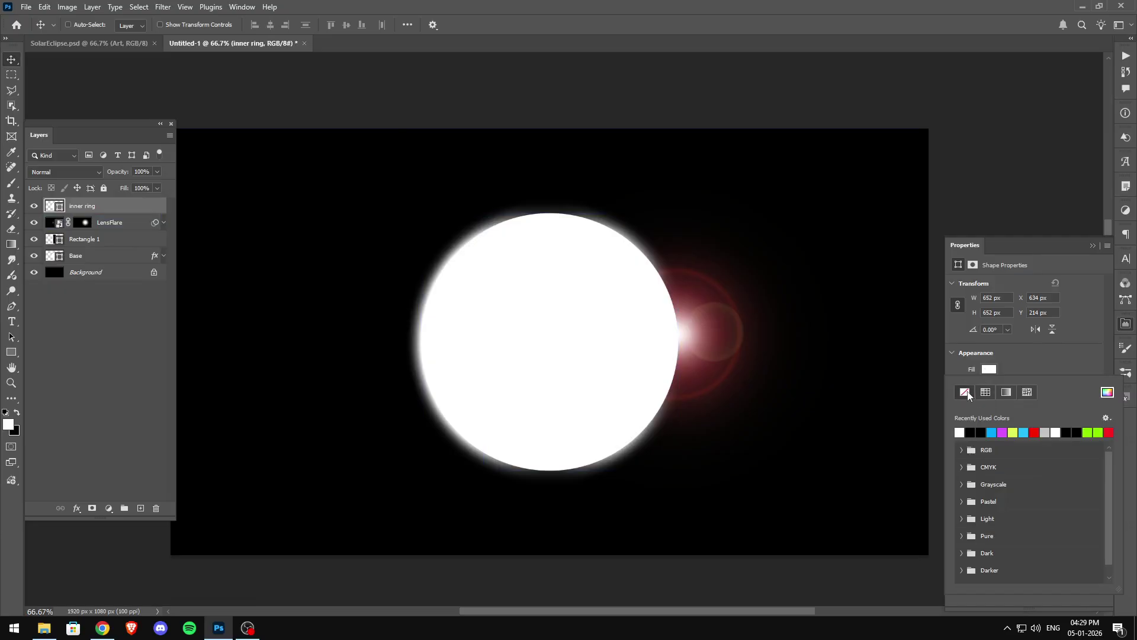
{"action": "left_click", "coordinate": [965, 393]}
{"action": "left_click", "coordinate": [990, 386]}
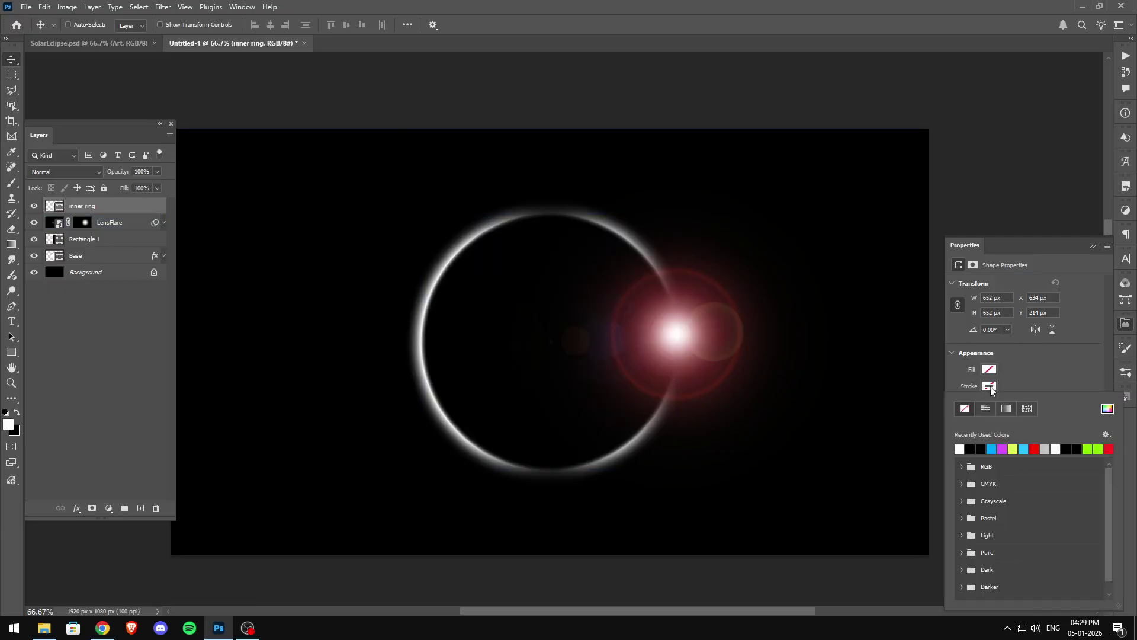
{"action": "left_click", "coordinate": [960, 449]}
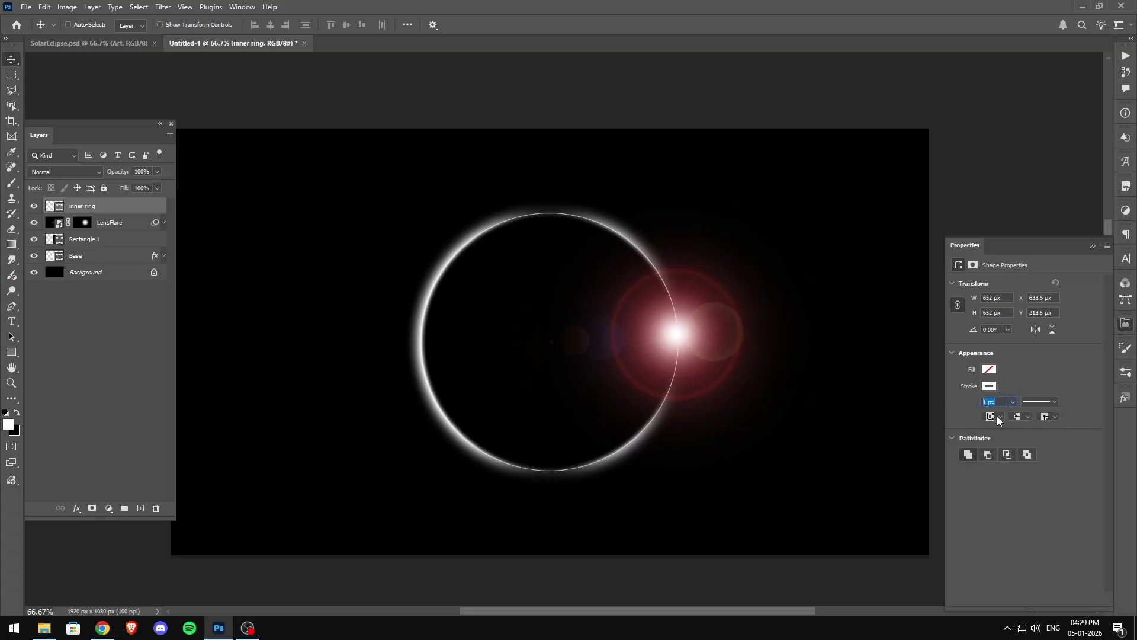
- Try stroke widths of 30 px and 50 px on the inner ring
{"action": "type", "text": "30"}
{"action": "key", "text": "Return"}
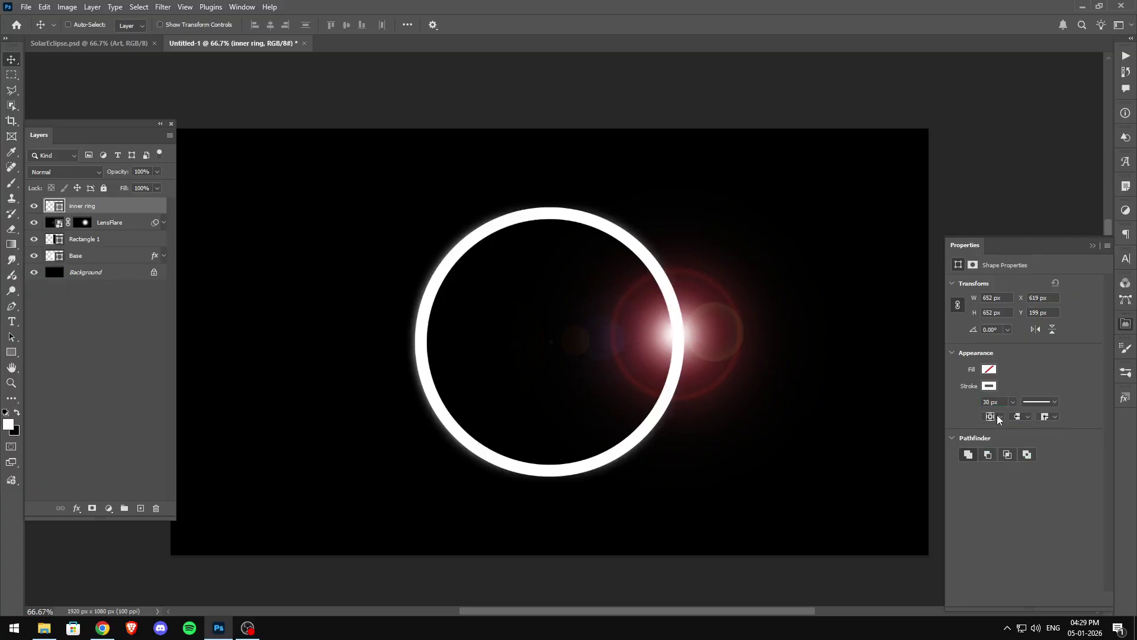
{"action": "left_click_drag", "start_coordinate": [1005, 401], "coordinate": [978, 405]}
{"action": "type", "text": "50"}
{"action": "key", "text": "Return"}
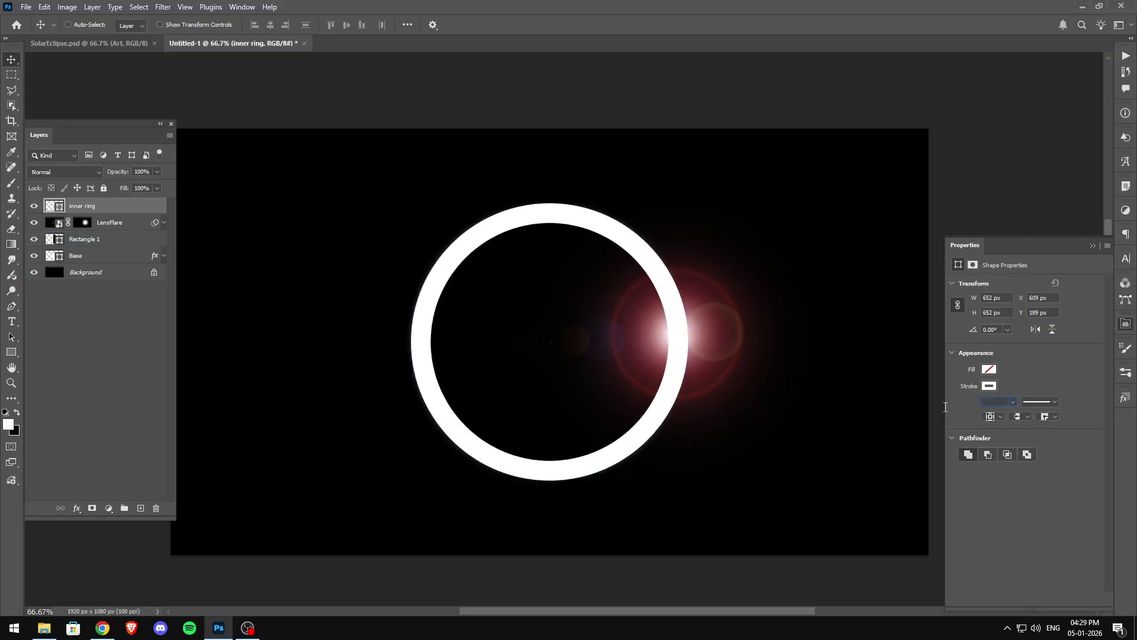
- Set the inner ring's stroke width to 40 px and align the stroke to the outside of the path
{"action": "type", "text": "40"}
{"action": "key", "text": "Return"}
{"action": "left_click", "coordinate": [994, 417]}
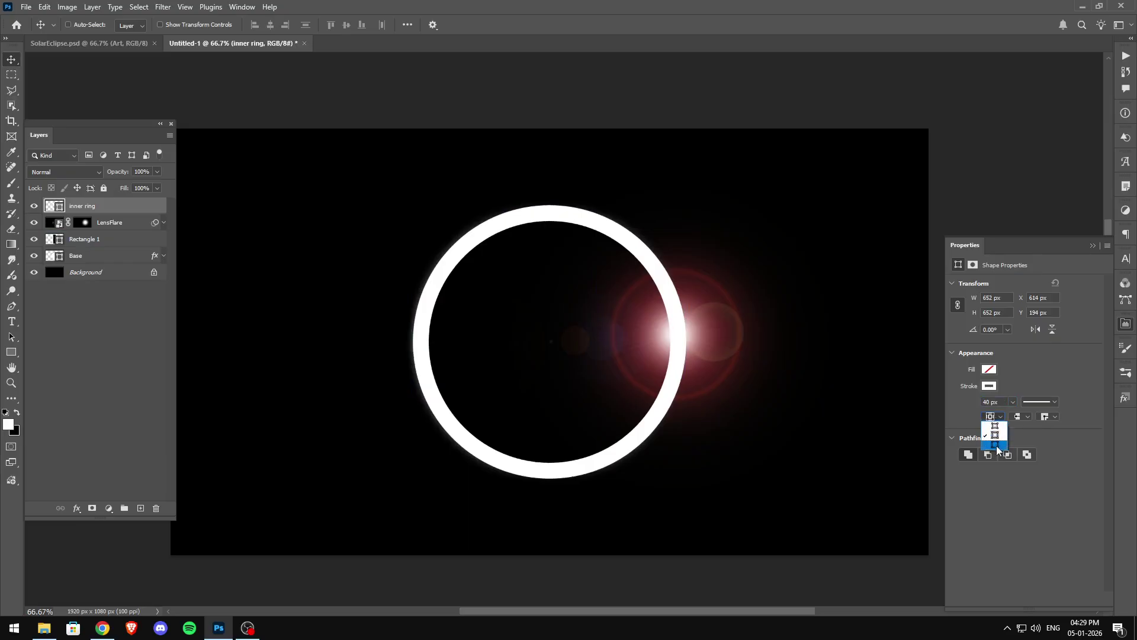
{"action": "left_click", "coordinate": [995, 445]}
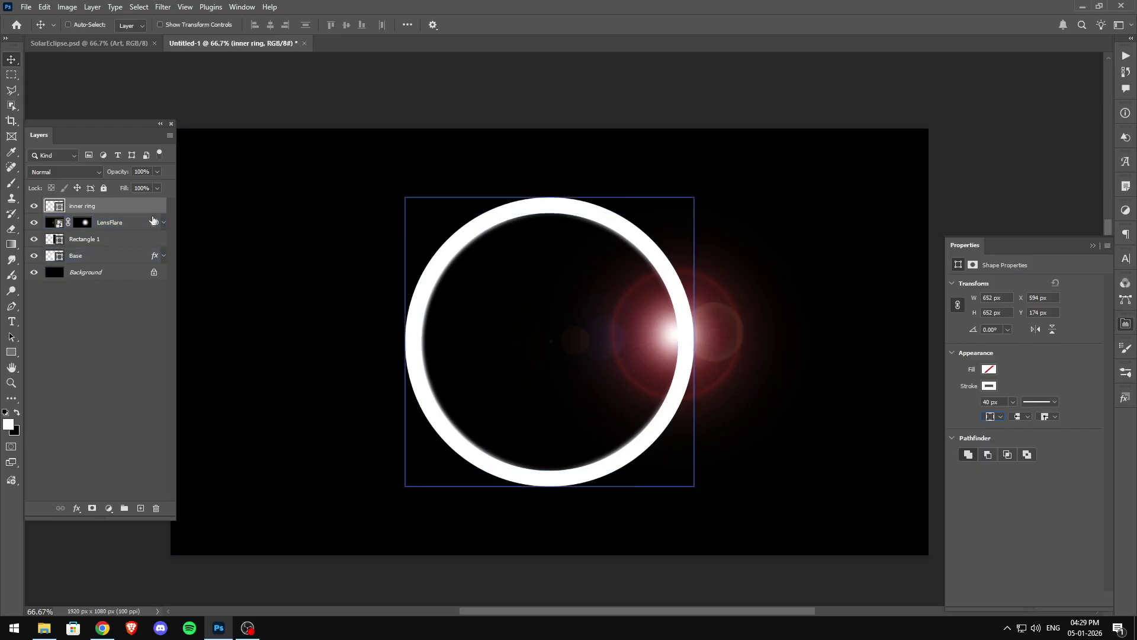
- Duplicate the inner ring layer and rename the copy as outer ring
{"action": "left_click", "coordinate": [280, 420], "text": "alt"}
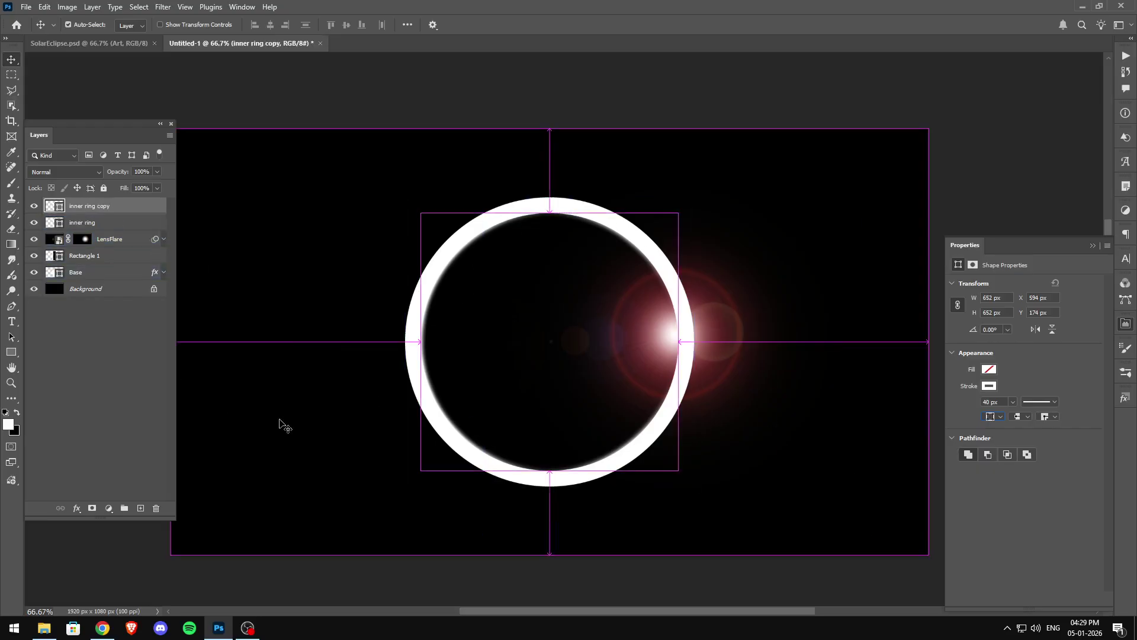
{"action": "double_click", "coordinate": [100, 207]}
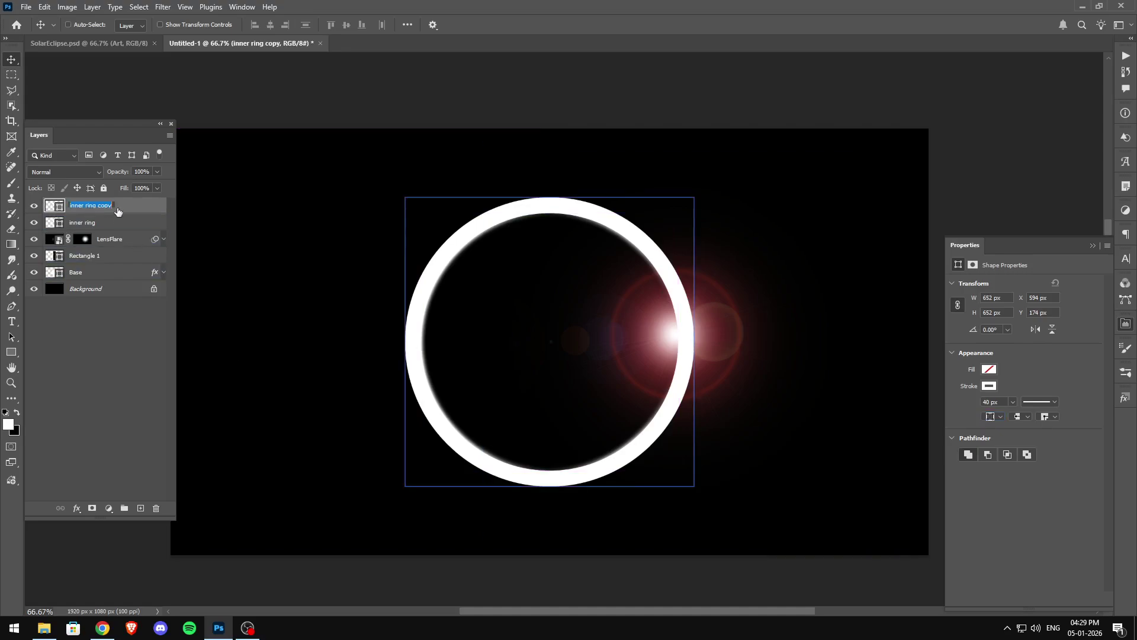
{"action": "type", "text": "outer ring"}
{"action": "key", "text": "Return"}
- Scale the outer ring to 200% about its centre and set its stroke width to 80 px
{"action": "key", "text": "ctrl"}
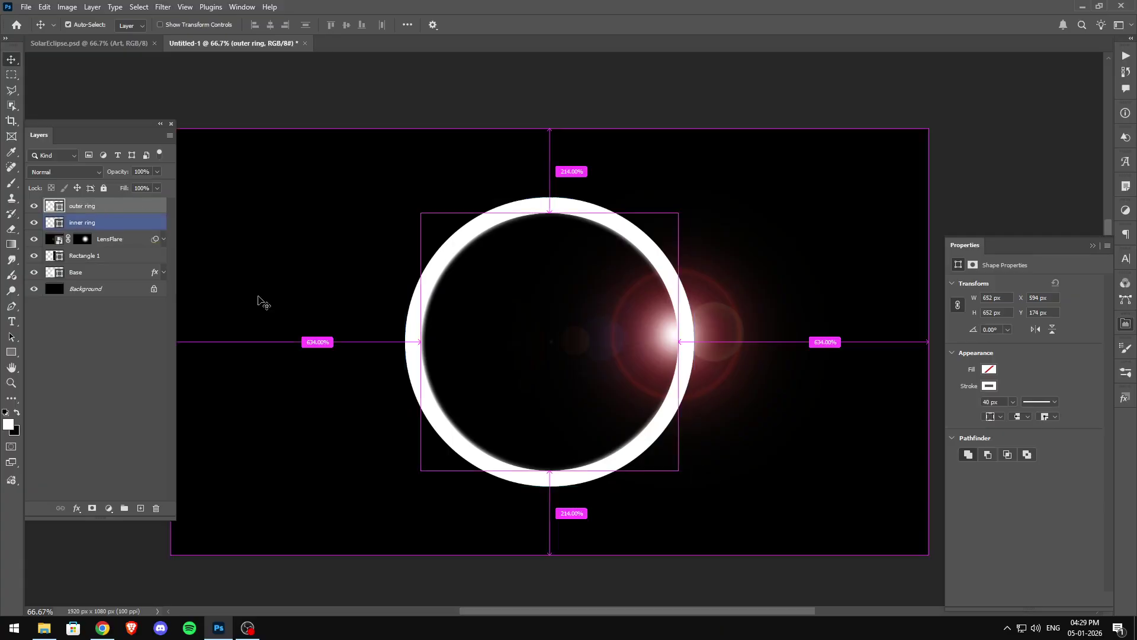
{"action": "key", "text": "ctrl+t"}
{"action": "left_click_drag", "start_coordinate": [693, 196], "coordinate": [809, 133]}
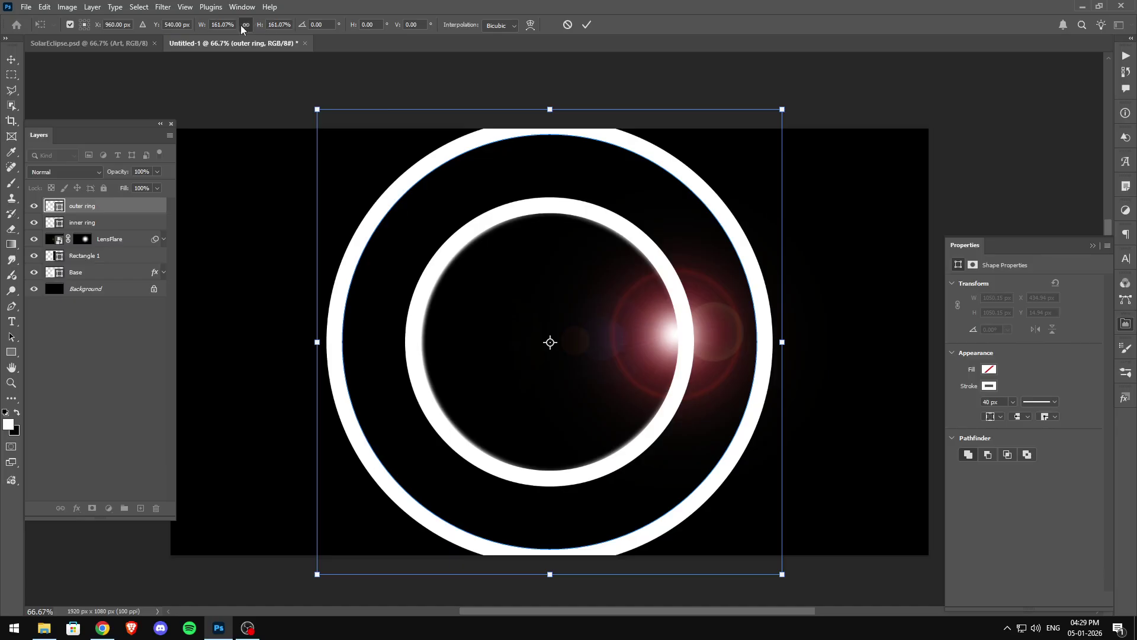
{"action": "left_click", "coordinate": [280, 26]}
{"action": "type", "text": "200"}
{"action": "key", "text": "Return"}
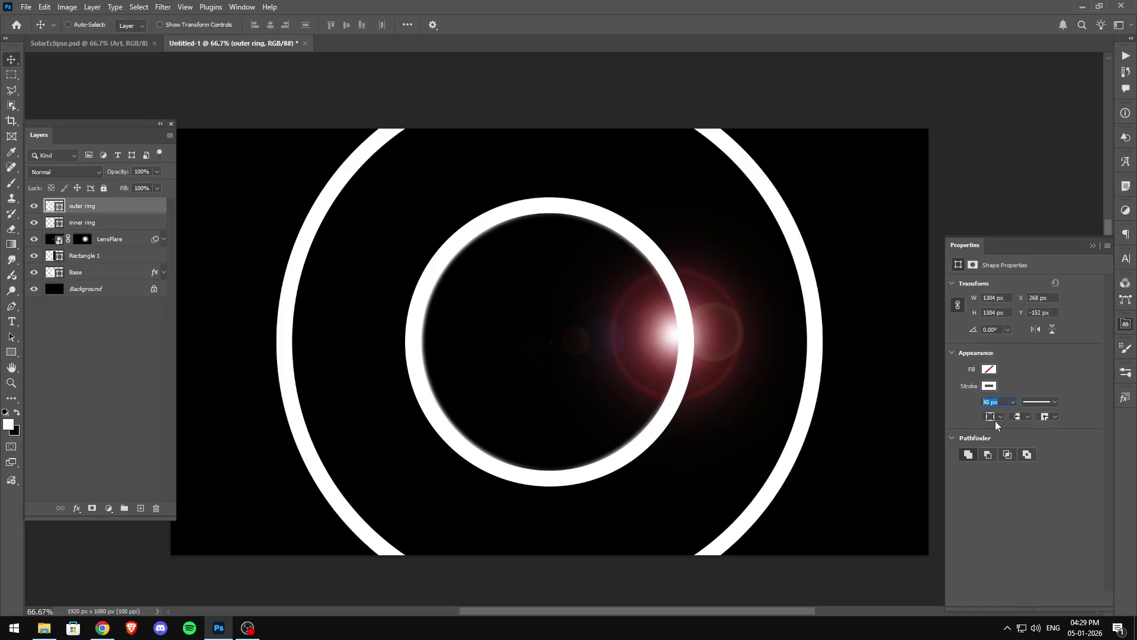
{"action": "key", "text": "Return"}
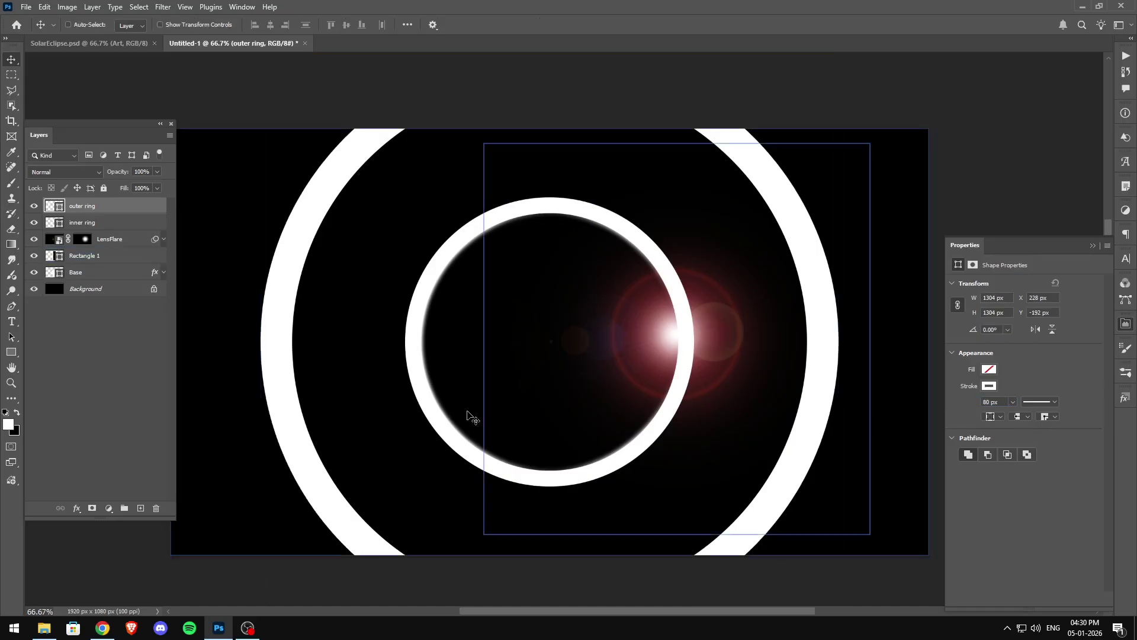
- Convert the inner ring to a smart object and apply a Gaussian Blur with a radius of 100 pixels
{"action": "left_click", "coordinate": [89, 222]}
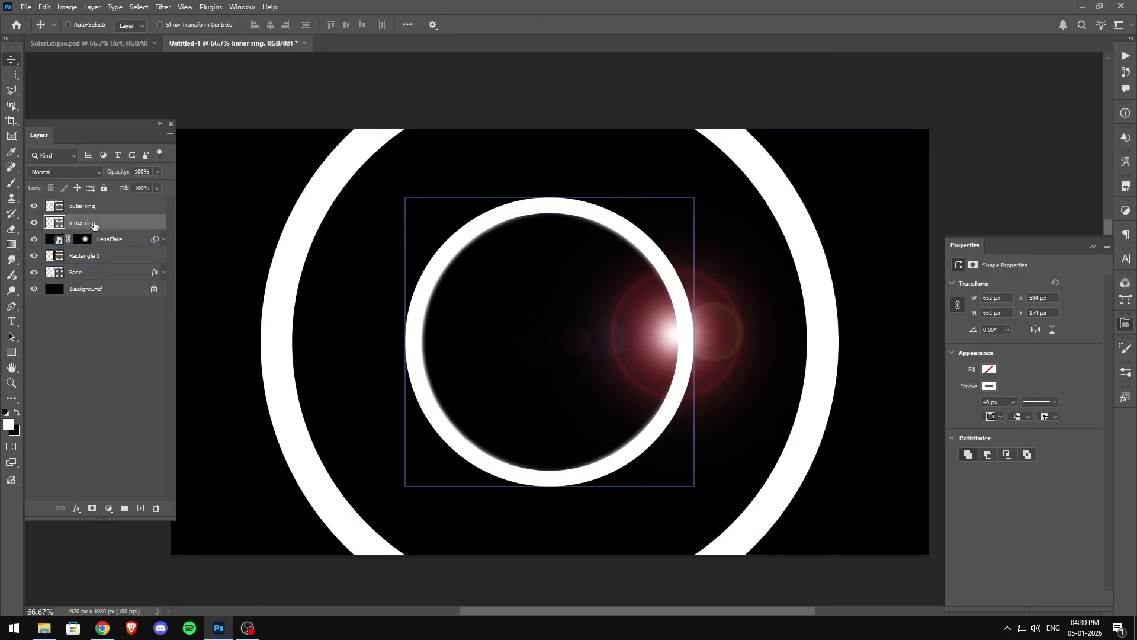
{"action": "left_click", "coordinate": [164, 7]}
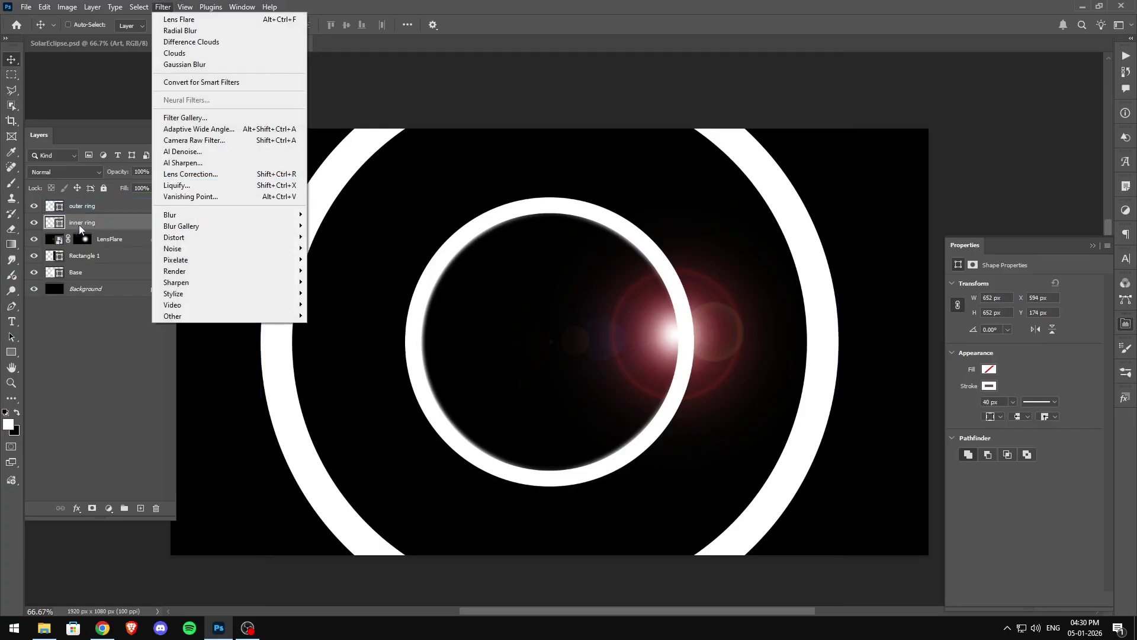
{"action": "mouse_move", "coordinate": [178, 214]}
{"action": "left_click", "coordinate": [335, 259]}
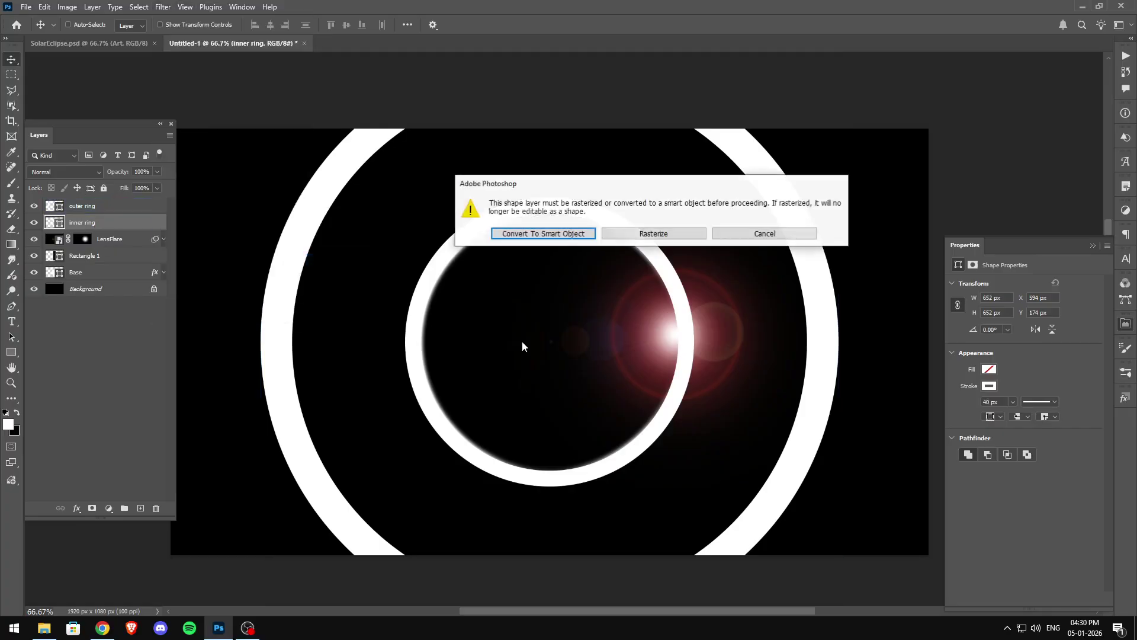
{"action": "left_click", "coordinate": [551, 233]}
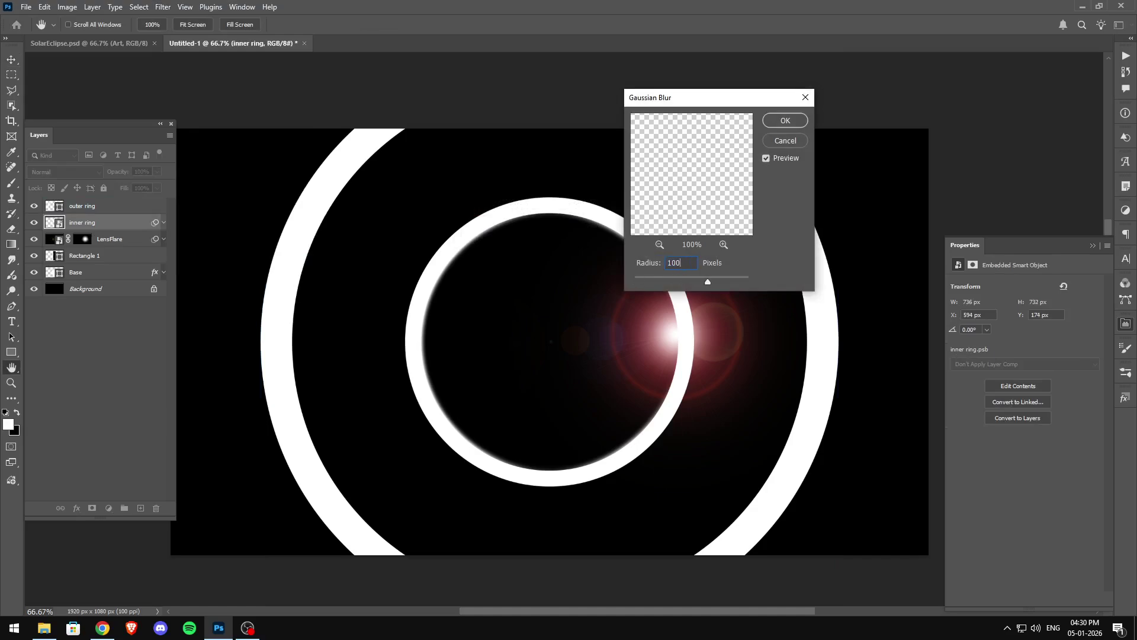
{"action": "key", "text": "Return"}
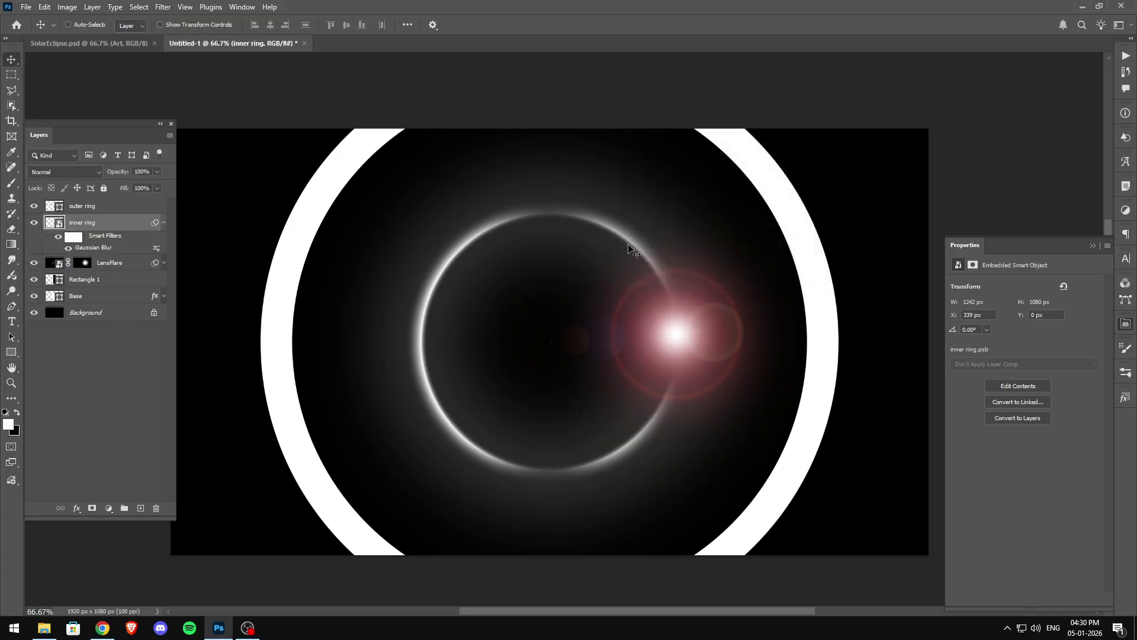
- Convert the outer ring to a smart object and apply a Gaussian Blur with a radius of 100 pixels
{"action": "left_click", "coordinate": [153, 207]}
{"action": "left_click", "coordinate": [163, 7]}
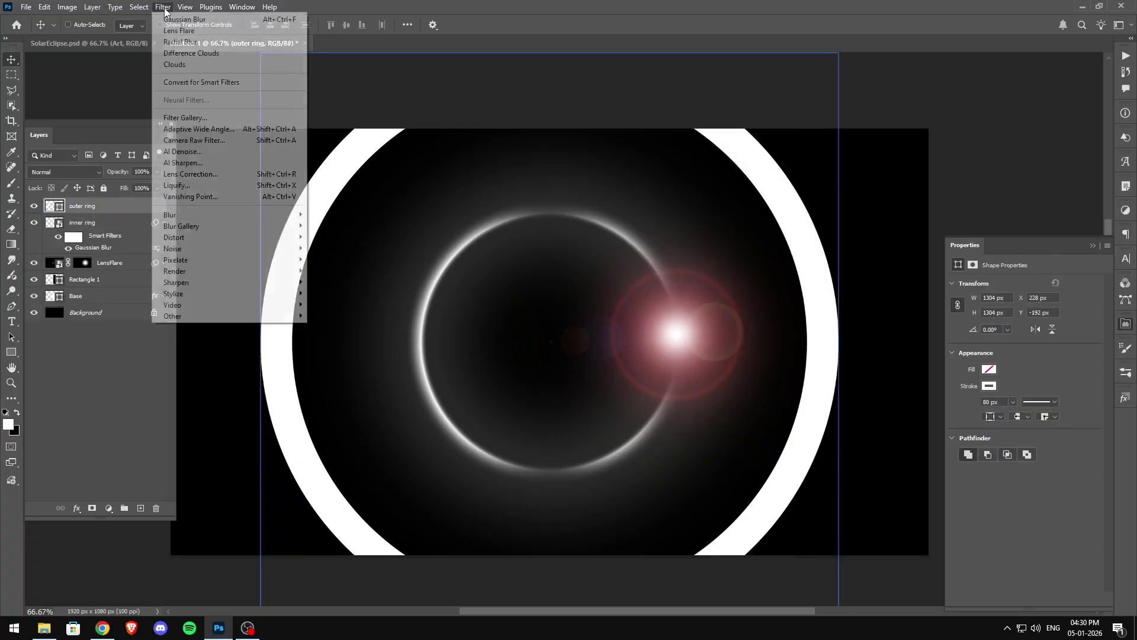
{"action": "mouse_move", "coordinate": [216, 219]}
{"action": "left_click", "coordinate": [333, 259]}
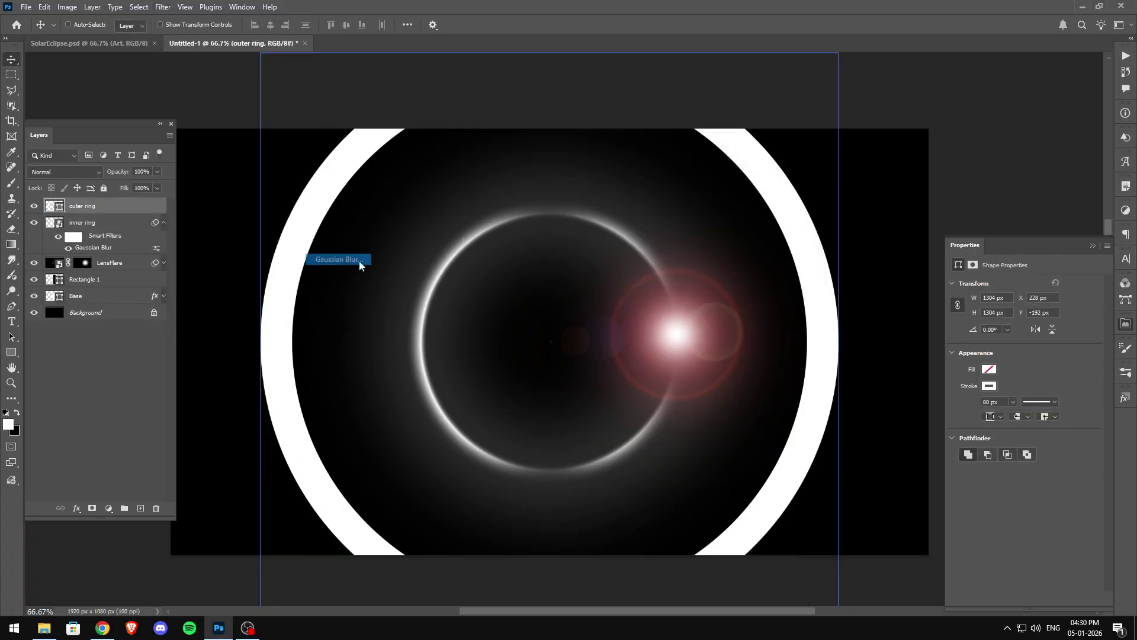
{"action": "left_click", "coordinate": [569, 233]}
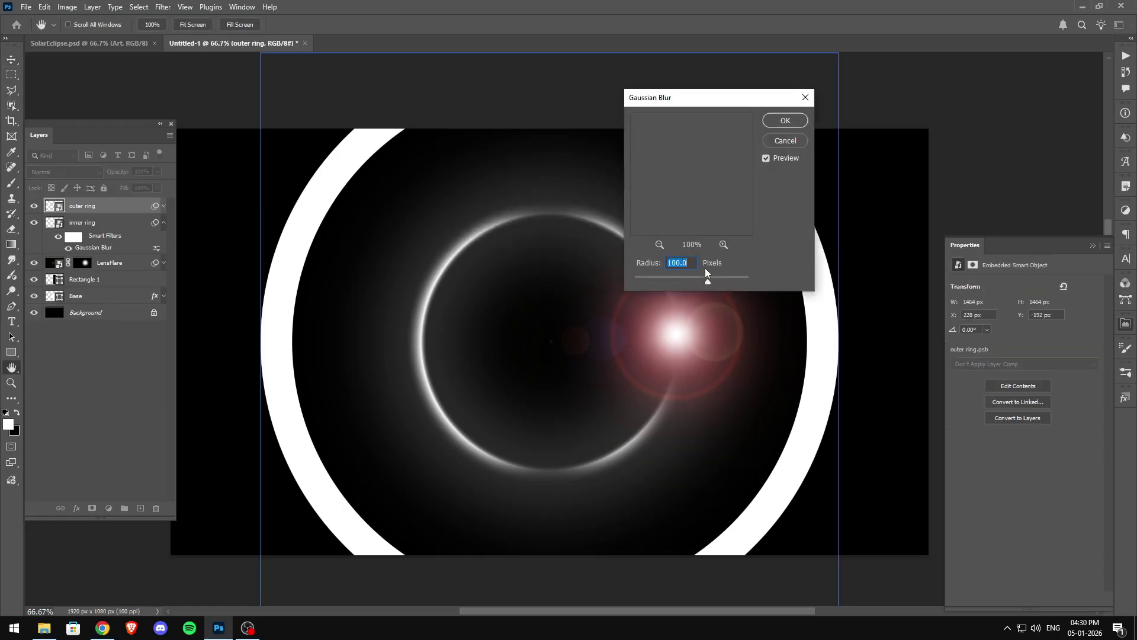
{"action": "left_click", "coordinate": [783, 121]}
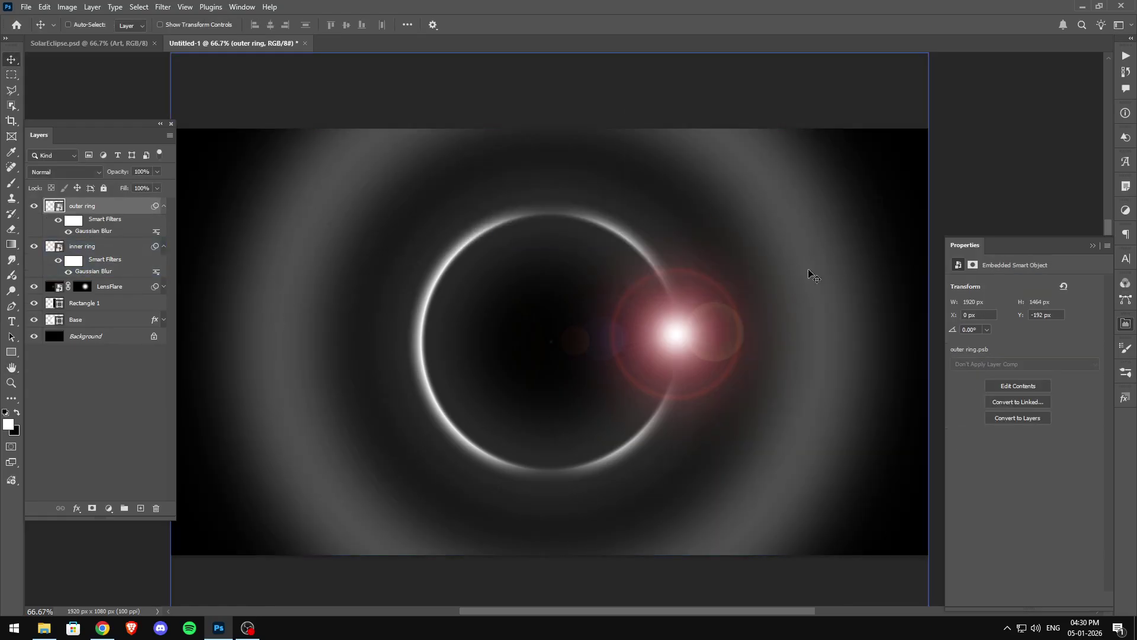
- Set the outer ring layer's opacity to 50% and collapse the smart filter lists of both rings
{"action": "left_click", "coordinate": [150, 171]}
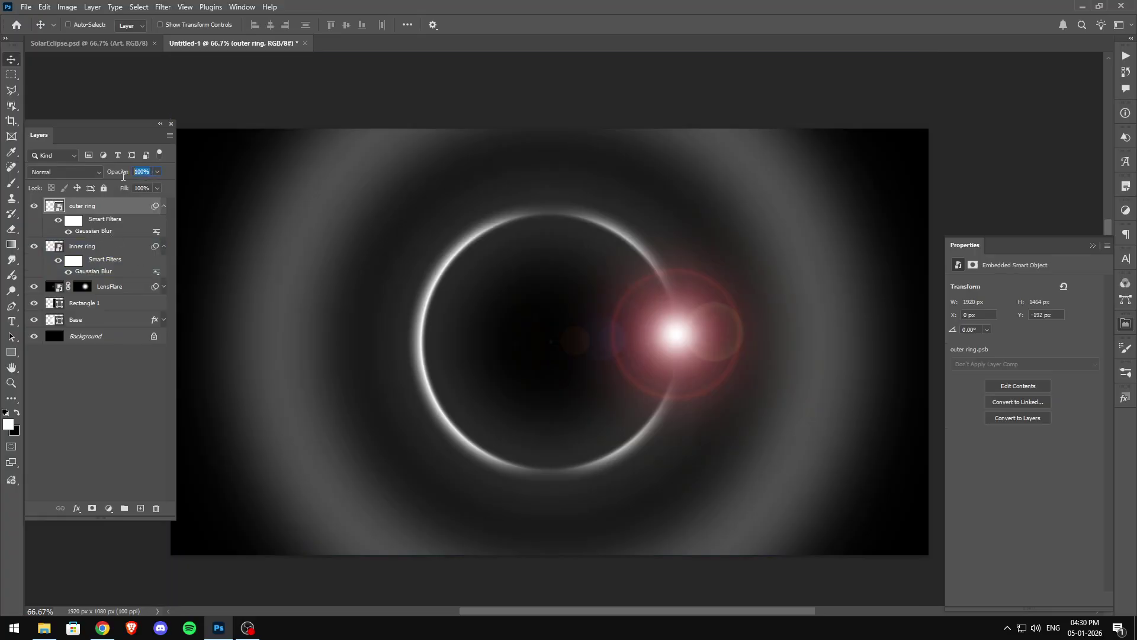
{"action": "type", "text": "50"}
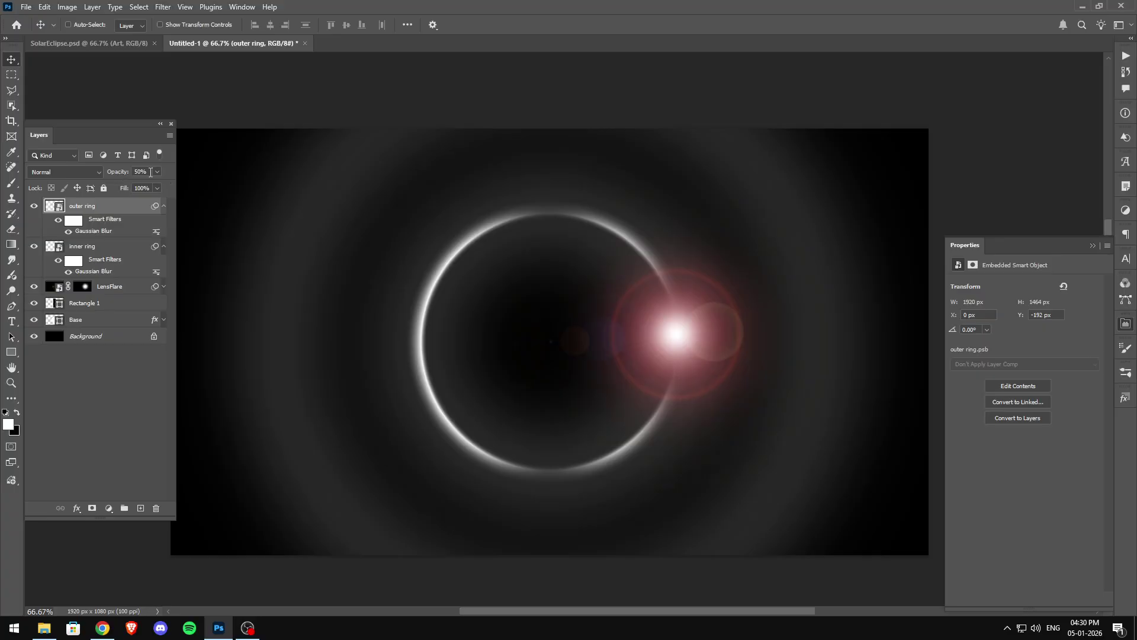
{"action": "left_click", "coordinate": [164, 206]}
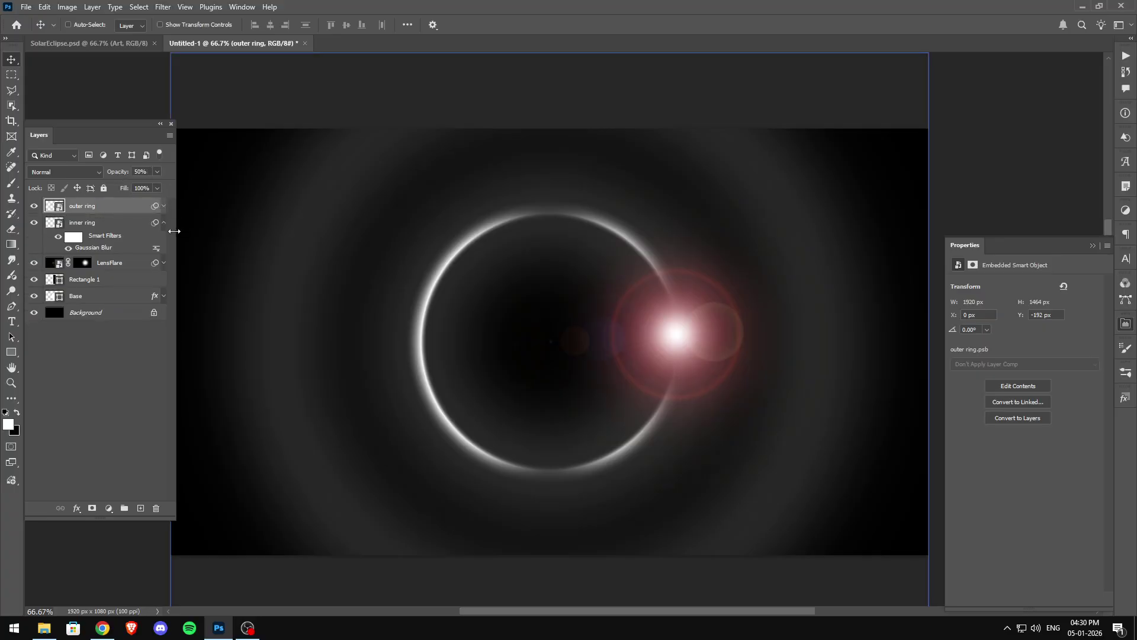
{"action": "left_click", "coordinate": [165, 224]}
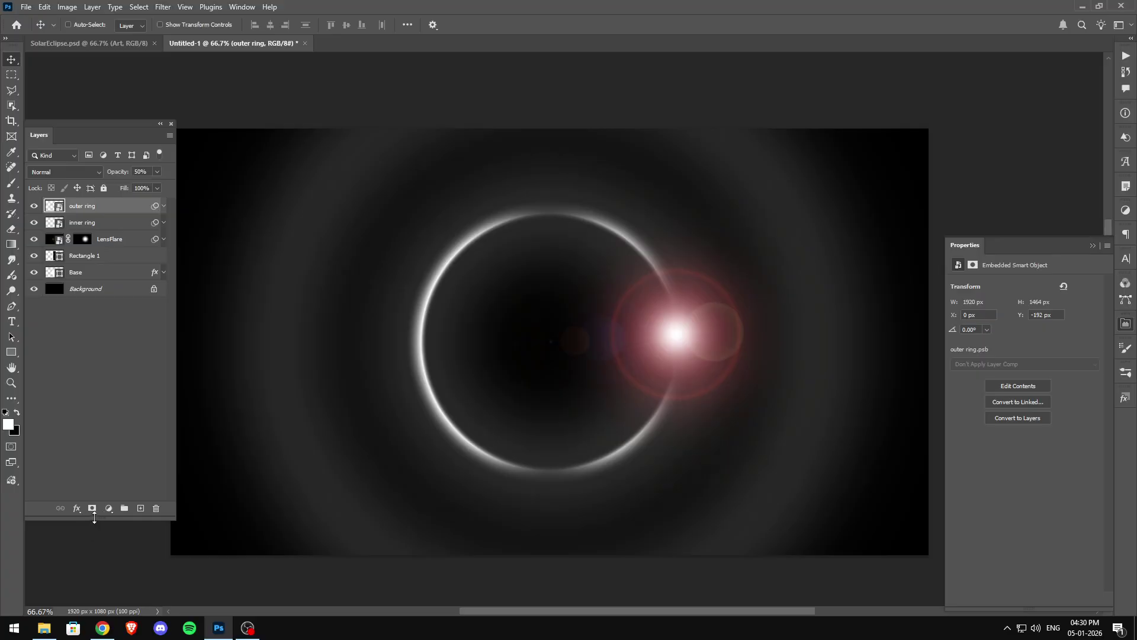
- Add a Color Lookup adjustment layer above the outer ring using the EdgyAmber.3DL LUT
{"action": "left_click", "coordinate": [109, 509]}
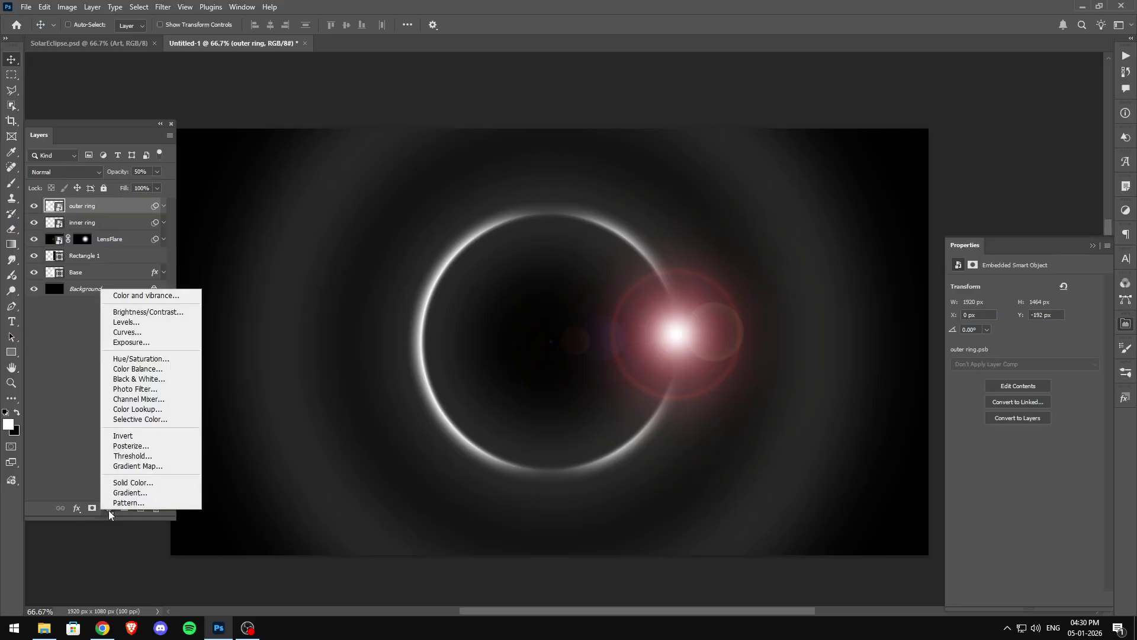
{"action": "left_click", "coordinate": [169, 409]}
{"action": "left_click", "coordinate": [1028, 288]}
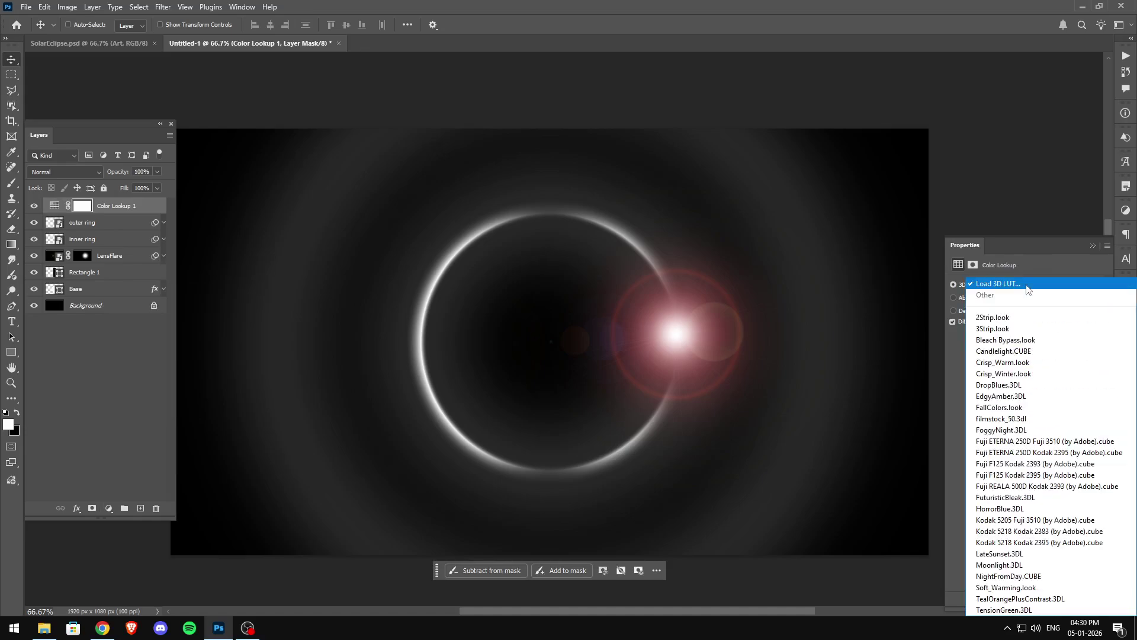
{"action": "left_click", "coordinate": [1027, 397]}
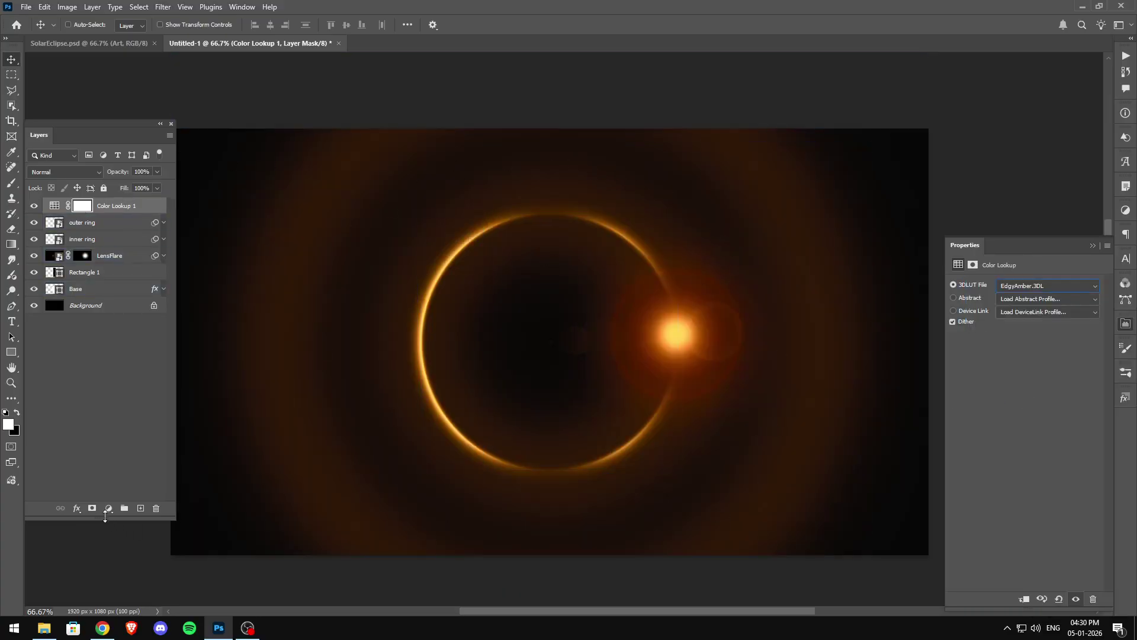
- Add a second Color Lookup adjustment layer on top using the Crisp_Warm.look LUT
{"action": "left_click", "coordinate": [109, 509]}
{"action": "left_click", "coordinate": [152, 408]}
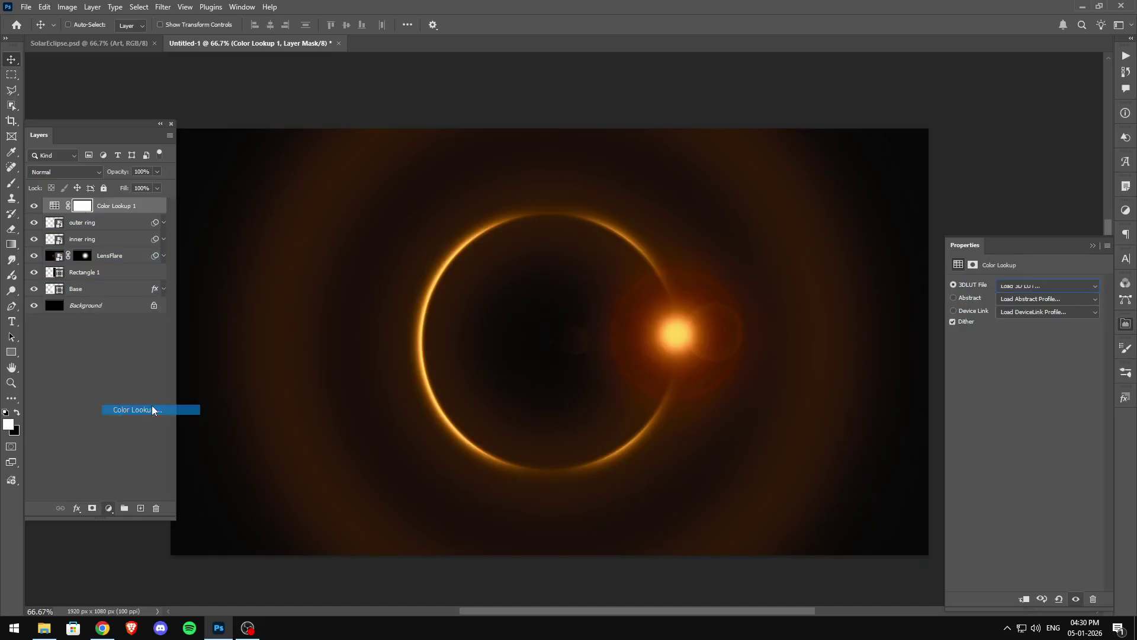
{"action": "left_click", "coordinate": [1053, 285]}
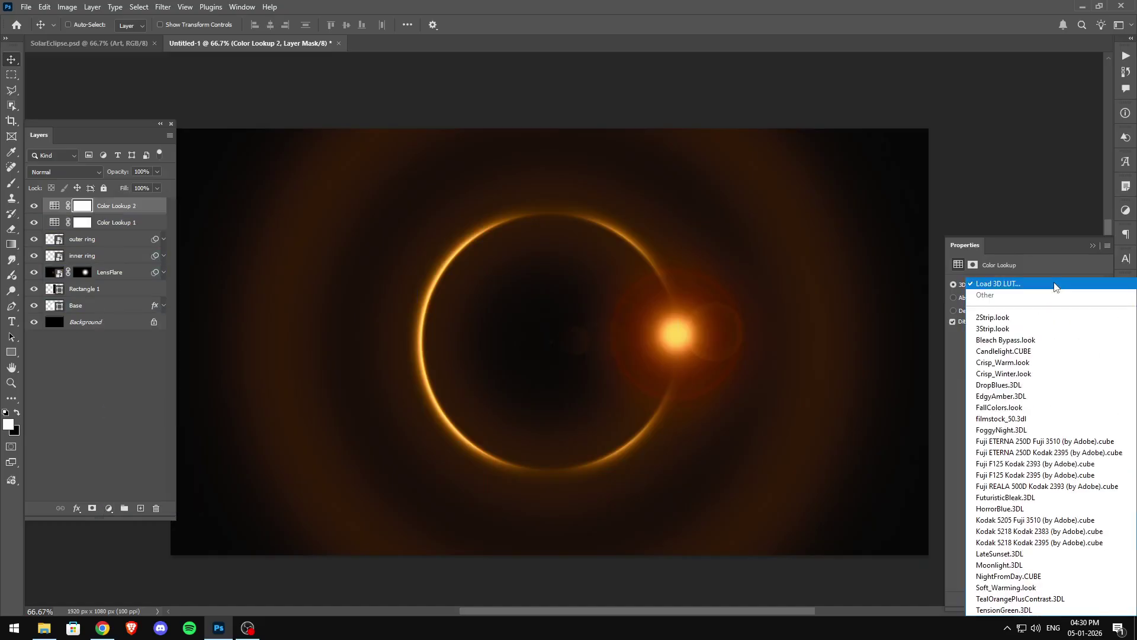
{"action": "left_click", "coordinate": [1009, 365]}
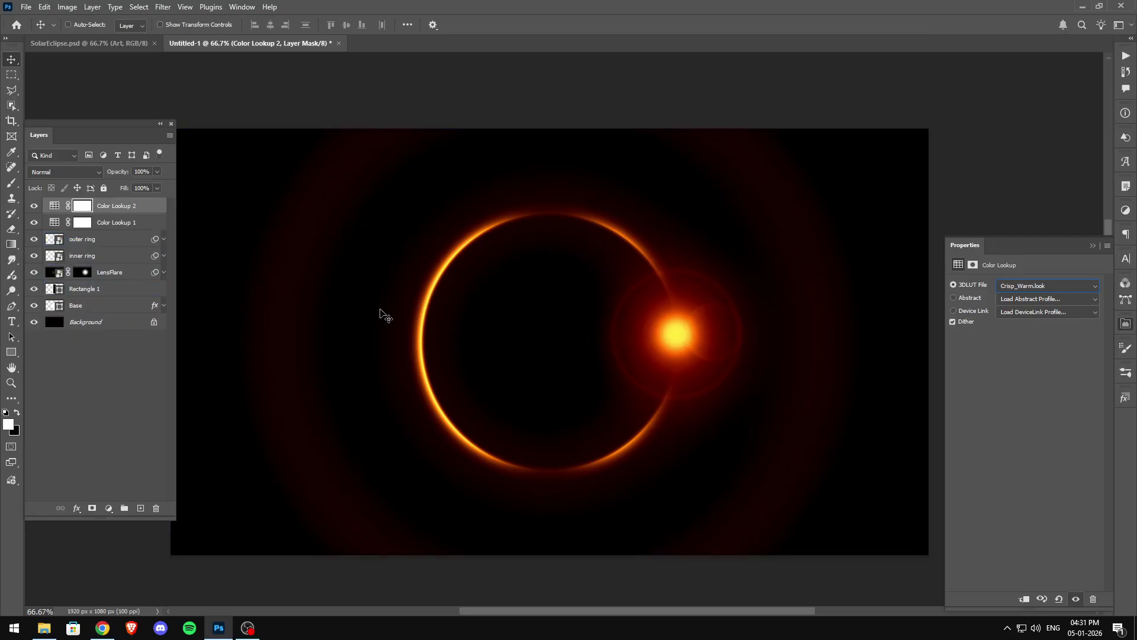
- Duplicate the Base layer and place the copy directly beneath the original
{"action": "left_click", "coordinate": [119, 312]}
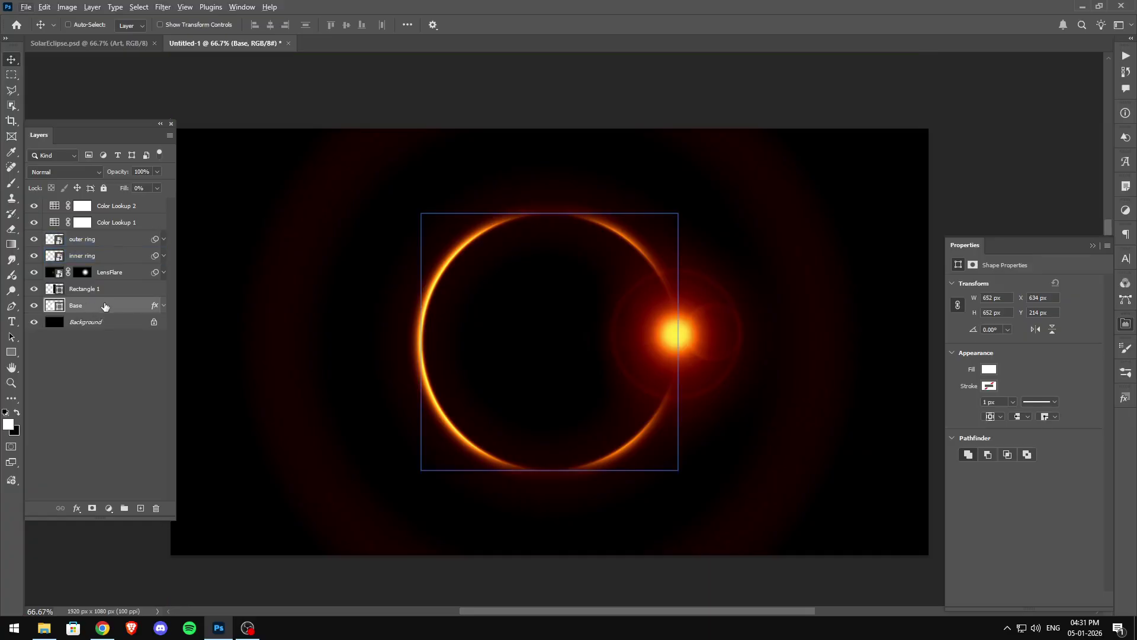
{"action": "key", "text": "ctrl+j"}
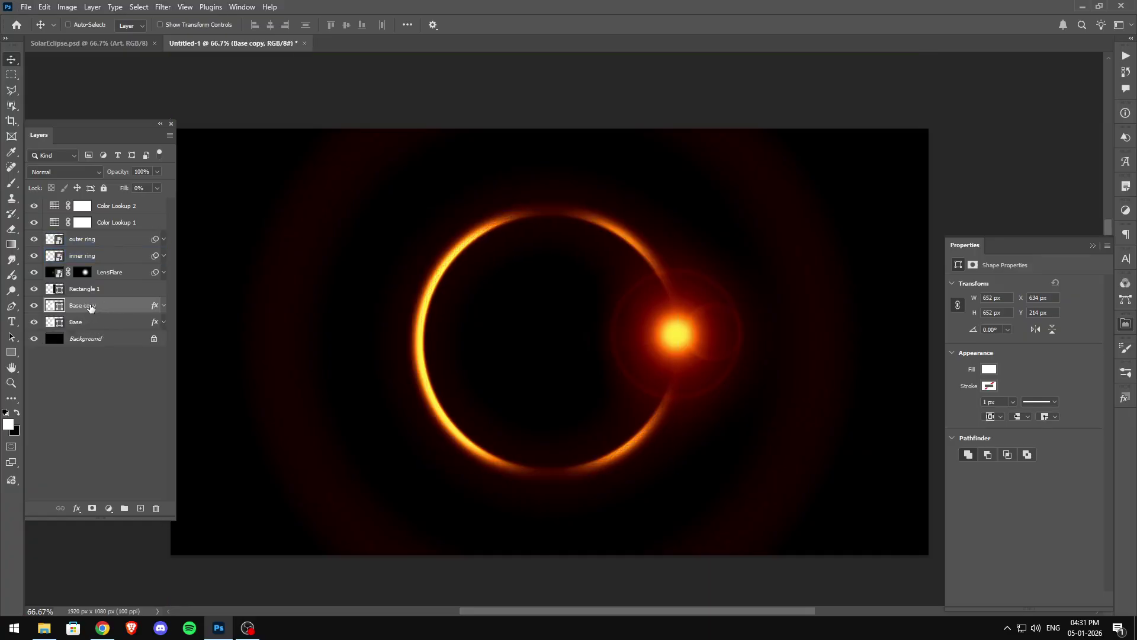
{"action": "left_click_drag", "start_coordinate": [92, 308], "coordinate": [83, 327]}
{"action": "left_click", "coordinate": [95, 324]}
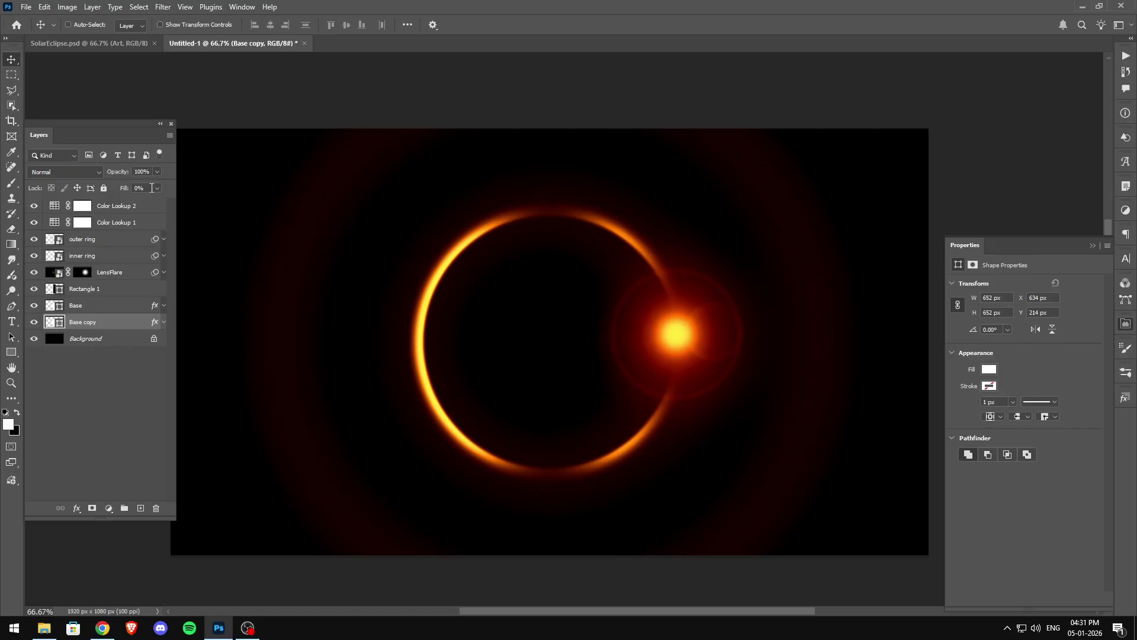
- Lower the Base copy layer's opacity to 15% and toggle its visibility to compare the glow
{"action": "left_click", "coordinate": [113, 185]}
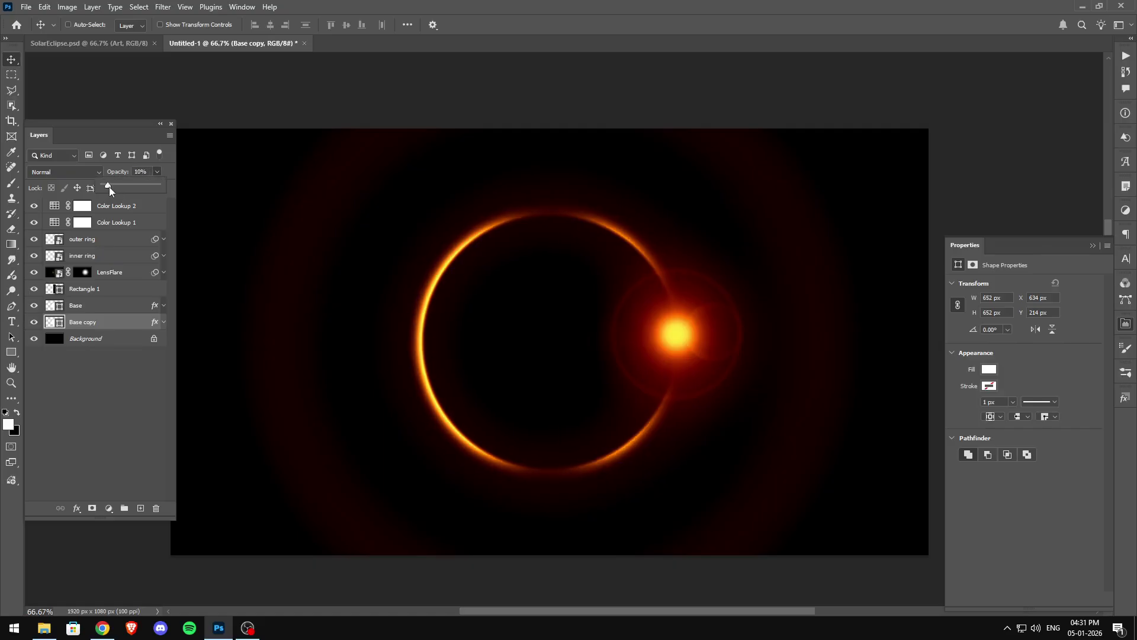
{"action": "left_click", "coordinate": [35, 322]}
{"action": "left_click", "coordinate": [36, 323]}
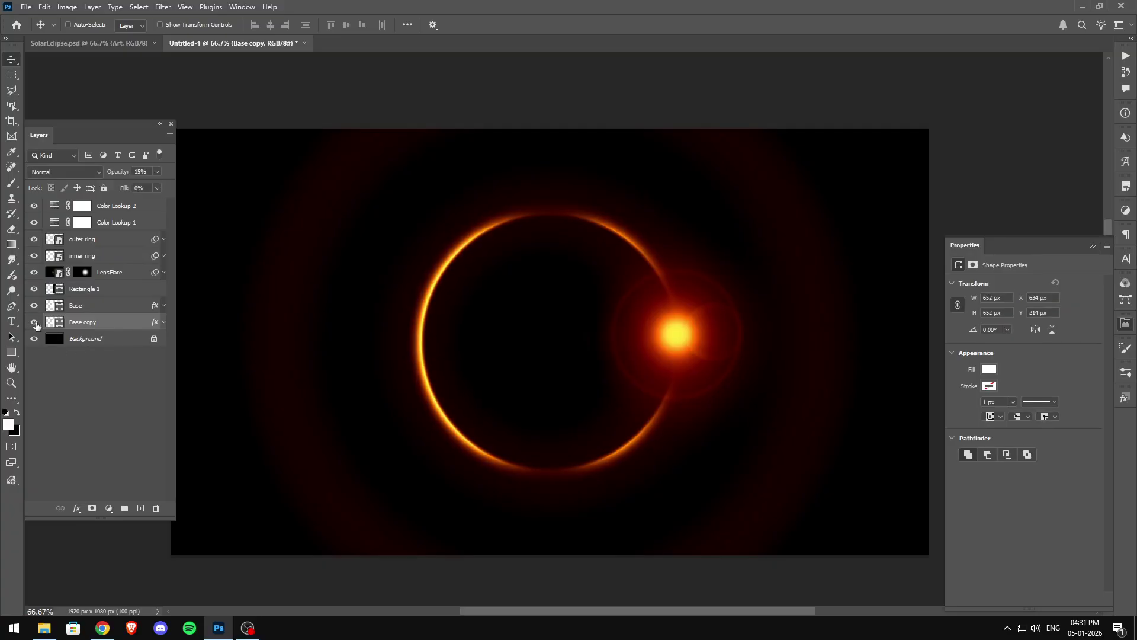
{"action": "left_click", "coordinate": [35, 323]}
{"action": "left_click", "coordinate": [35, 322]}
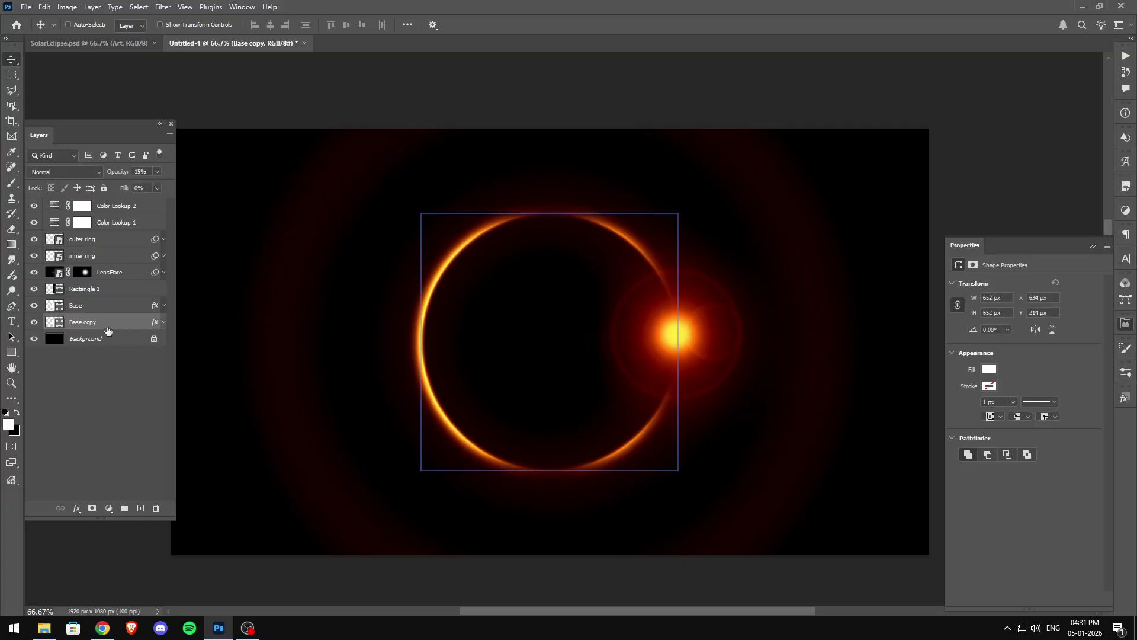
- Add a solid color fill layer in black (000000) above Color Lookup 2 and rename it Stars
{"action": "left_click", "coordinate": [115, 207]}
{"action": "left_click", "coordinate": [108, 508]}
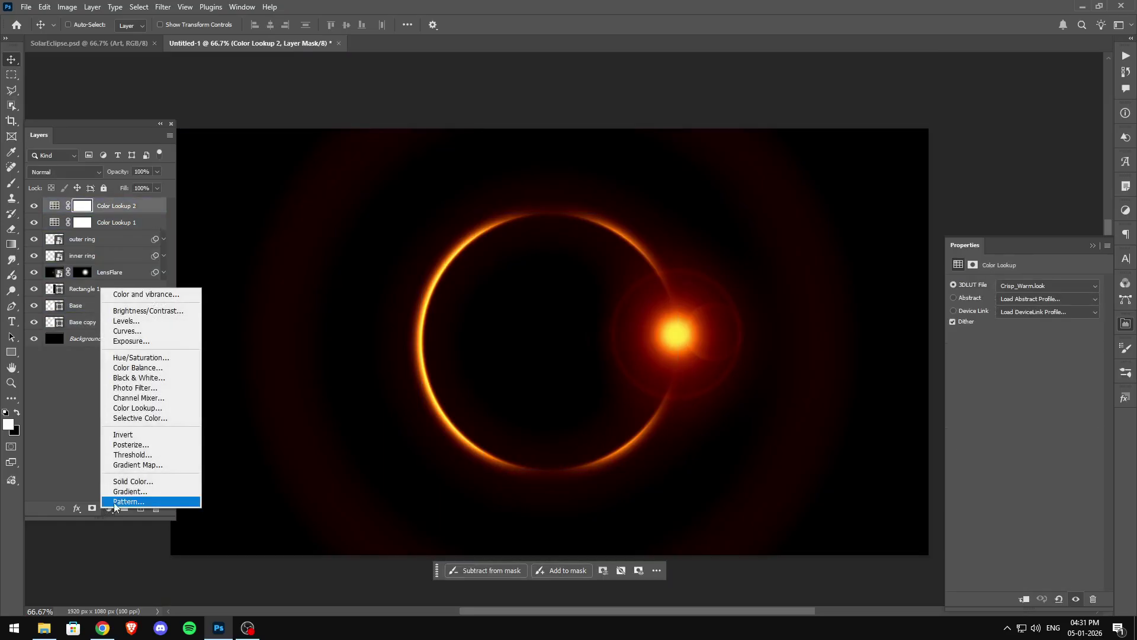
{"action": "left_click", "coordinate": [129, 481]}
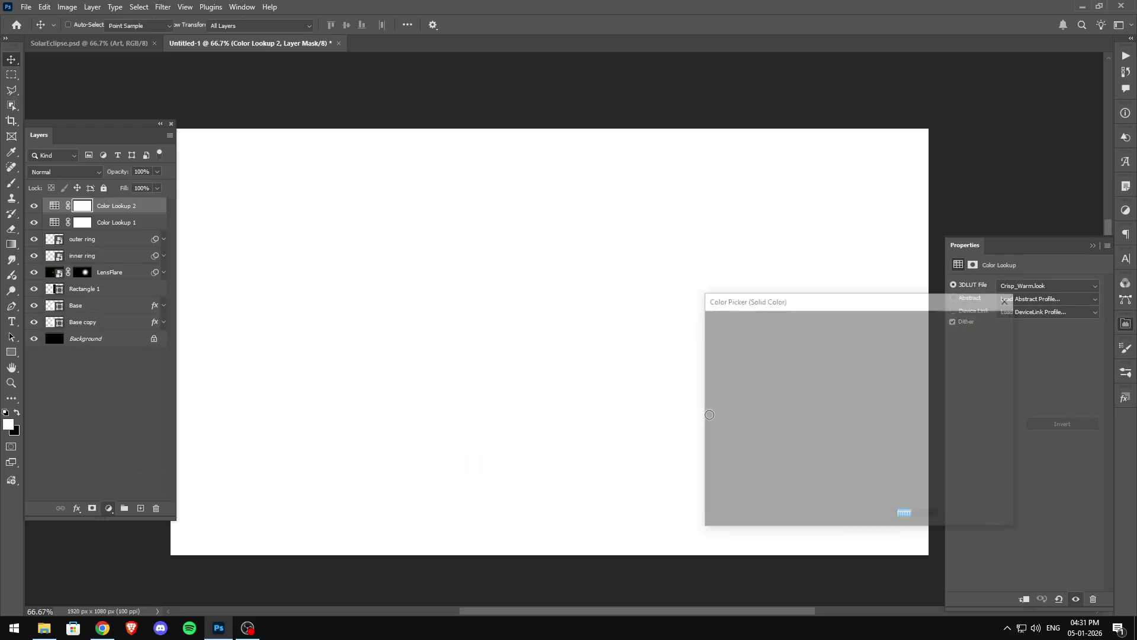
{"action": "type", "text": "000000"}
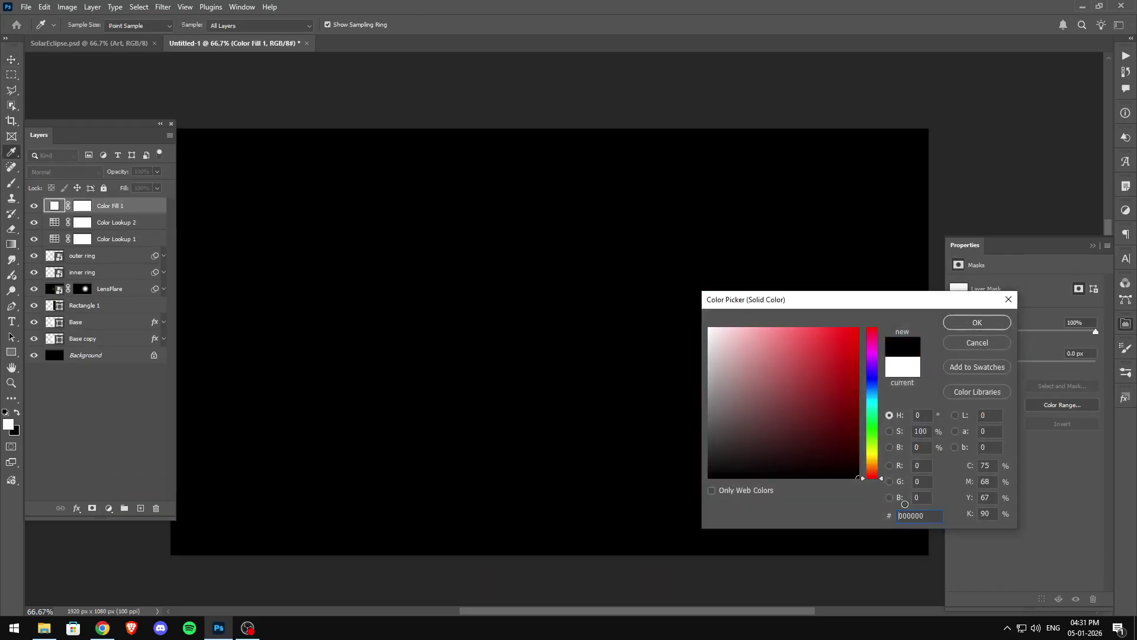
{"action": "left_click", "coordinate": [982, 324]}
{"action": "double_click", "coordinate": [108, 205]}
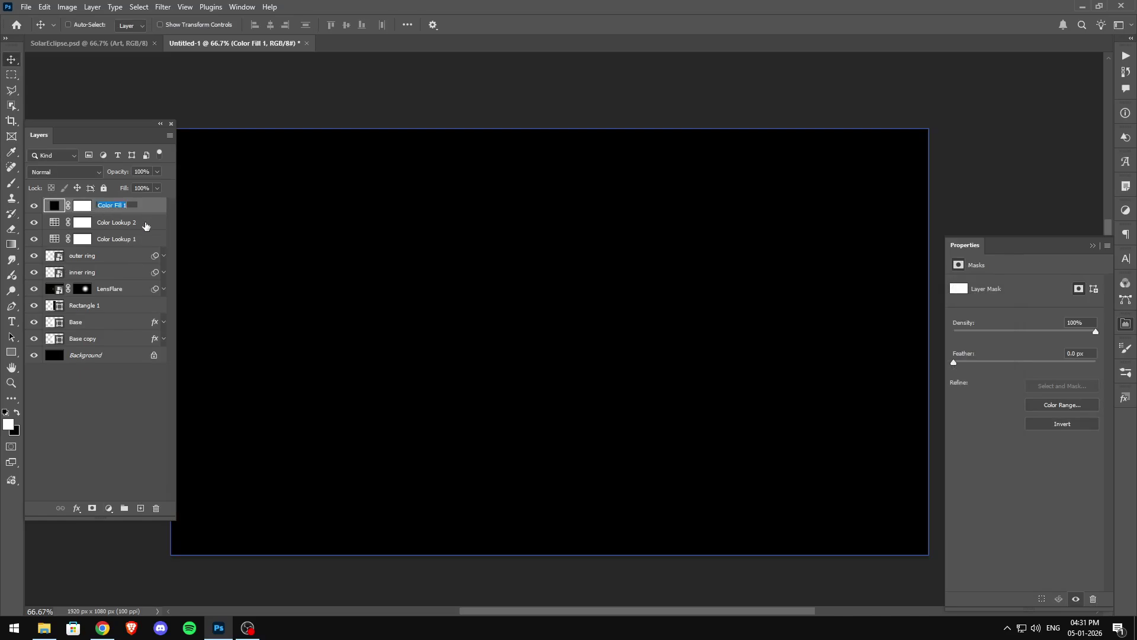
{"action": "type", "text": "Stars"}
{"action": "key", "text": "Return"}
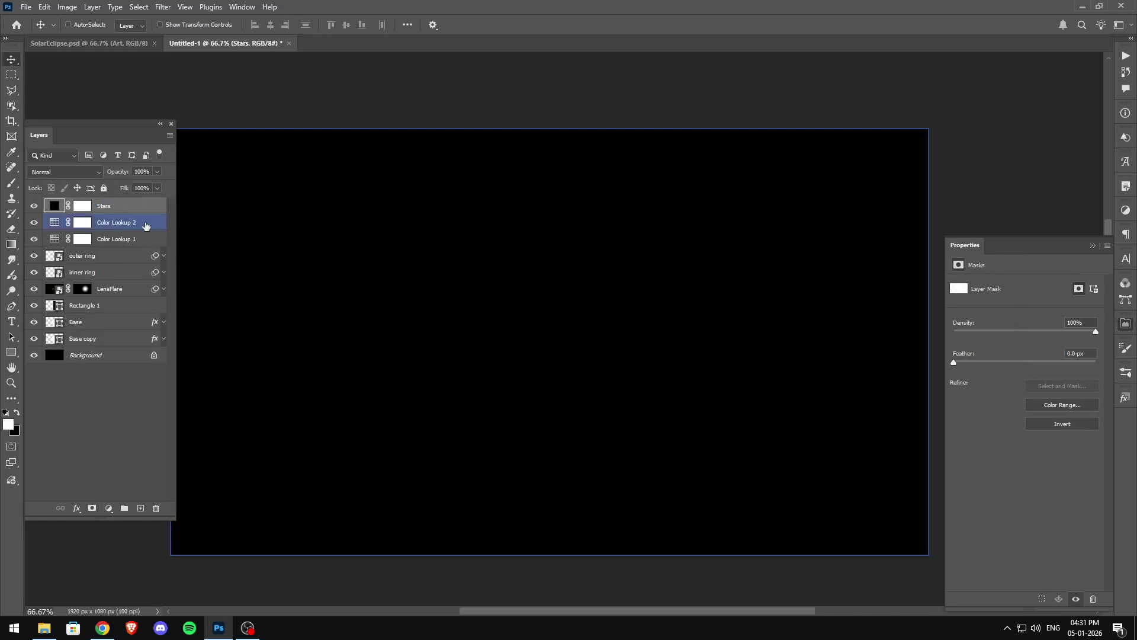
- Convert the Stars layer to a smart object and add 10% Gaussian, monochromatic noise
{"action": "left_click", "coordinate": [163, 7]}
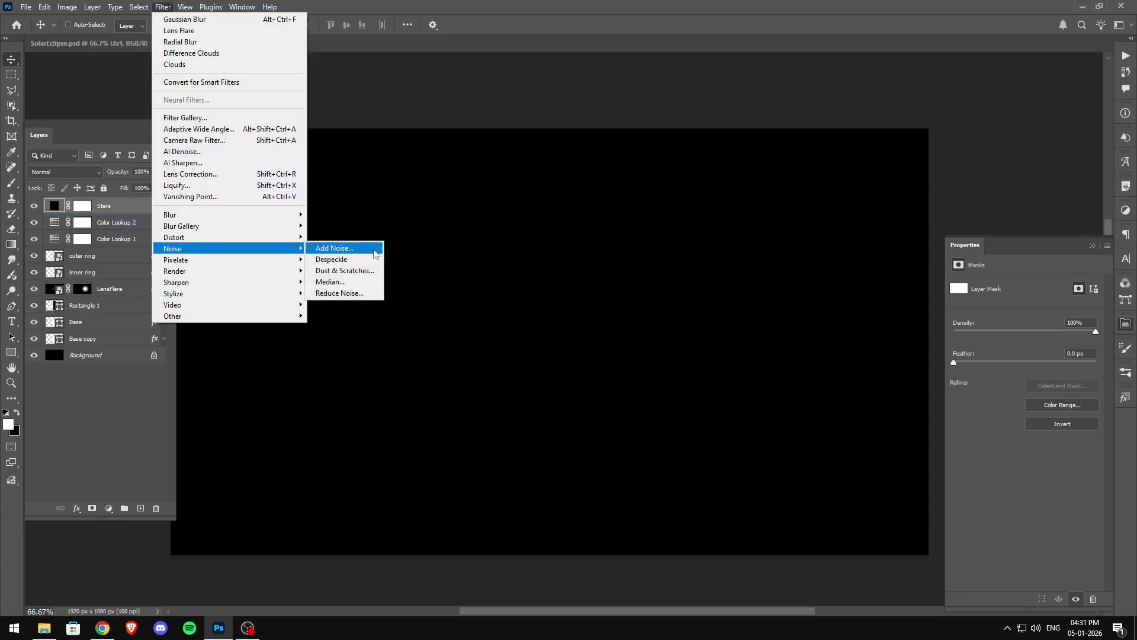
{"action": "left_click", "coordinate": [363, 253]}
{"action": "left_click", "coordinate": [540, 303]}
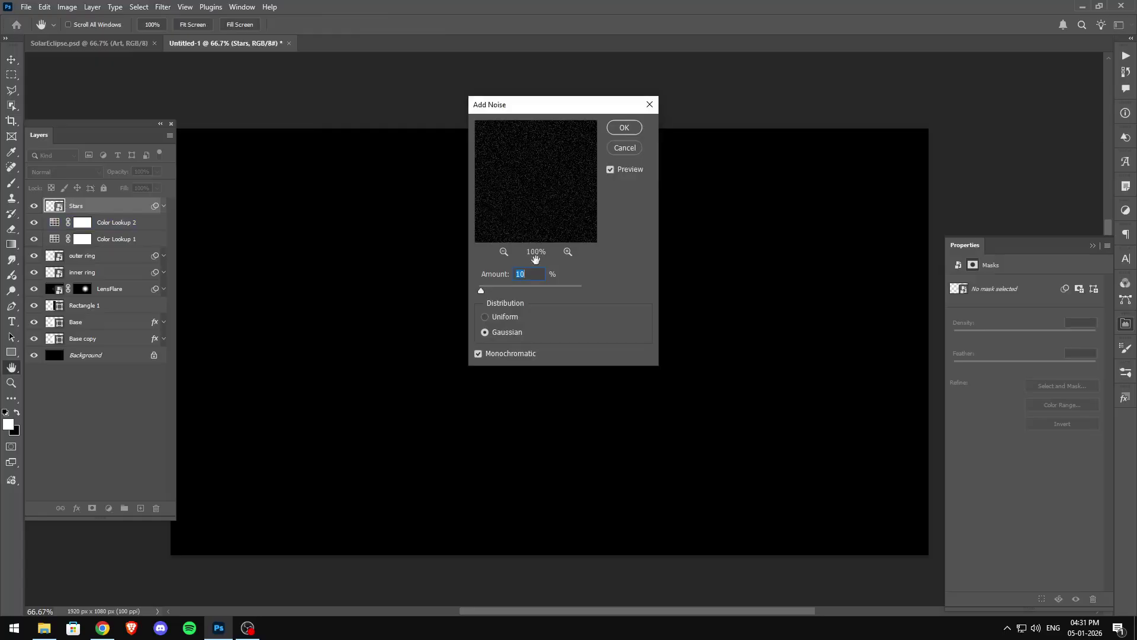
{"action": "left_click", "coordinate": [624, 127]}
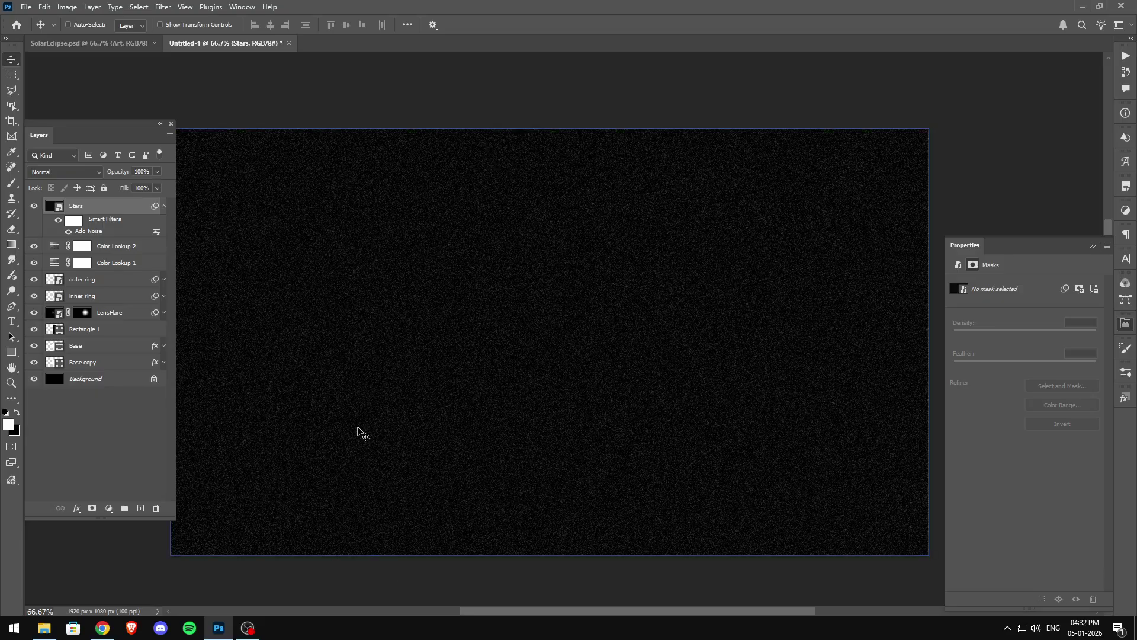
- Apply a Levels adjustment to the Stars layer with input black level 27 and white level 77
{"action": "left_click", "coordinate": [157, 7]}
{"action": "left_click", "coordinate": [157, 7]}
{"action": "left_click", "coordinate": [67, 7]}
{"action": "mouse_move", "coordinate": [107, 38]}
{"action": "left_click", "coordinate": [243, 48]}
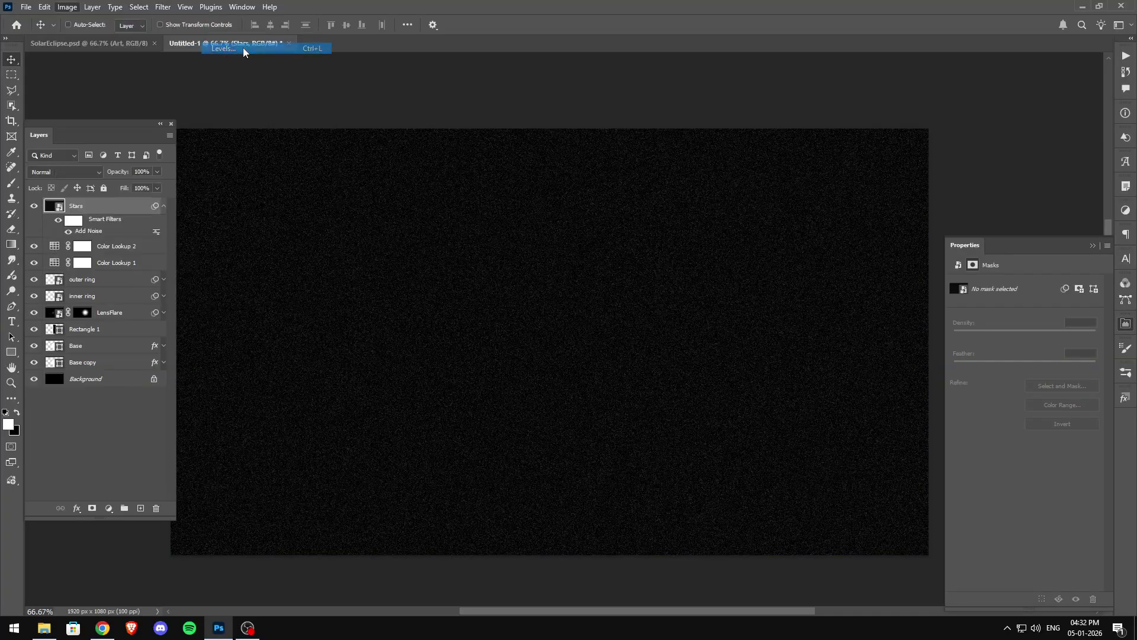
{"action": "left_click_drag", "start_coordinate": [456, 252], "coordinate": [482, 255]}
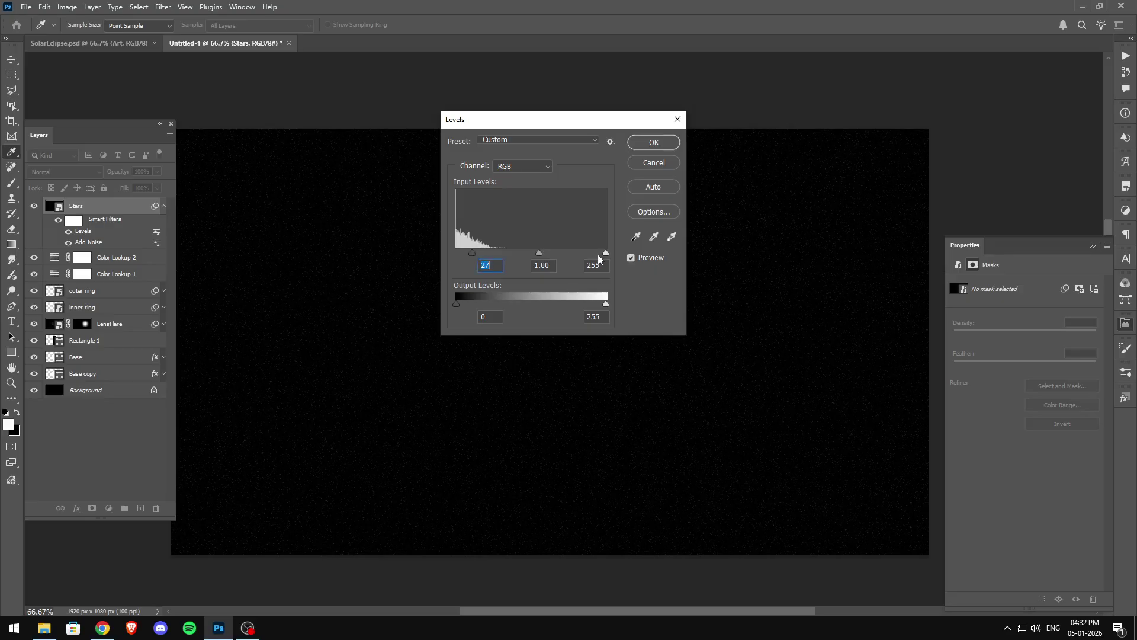
{"action": "left_click_drag", "start_coordinate": [602, 253], "coordinate": [502, 256]}
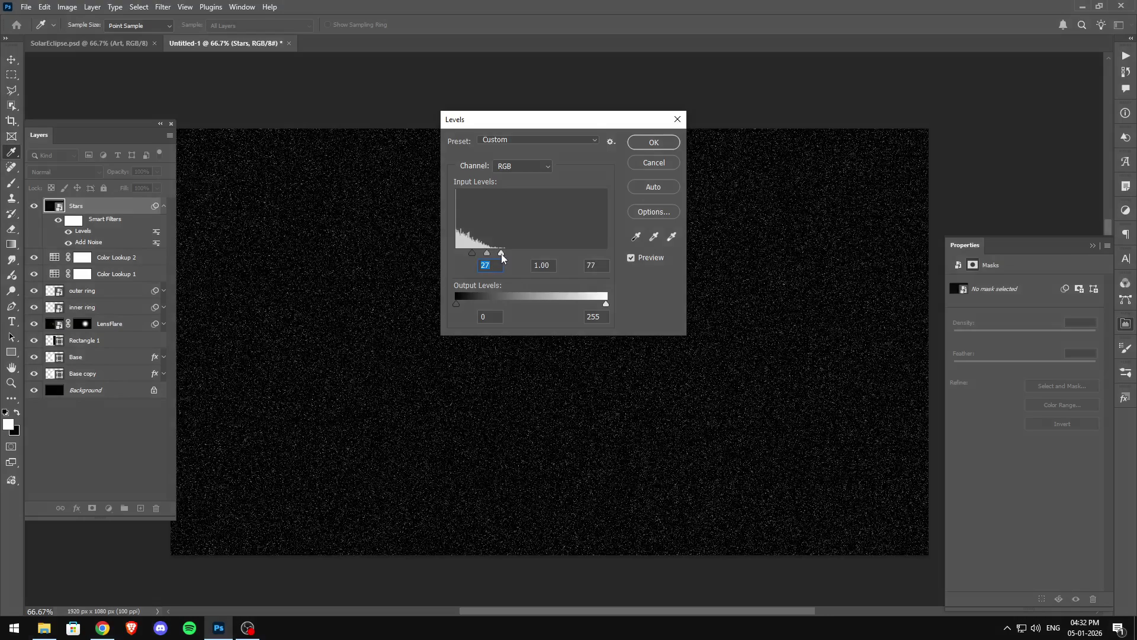
{"action": "key", "text": "Tab"}
{"action": "key", "text": "Tab"}
{"action": "left_click", "coordinate": [654, 143]}
{"action": "key", "text": "v"}
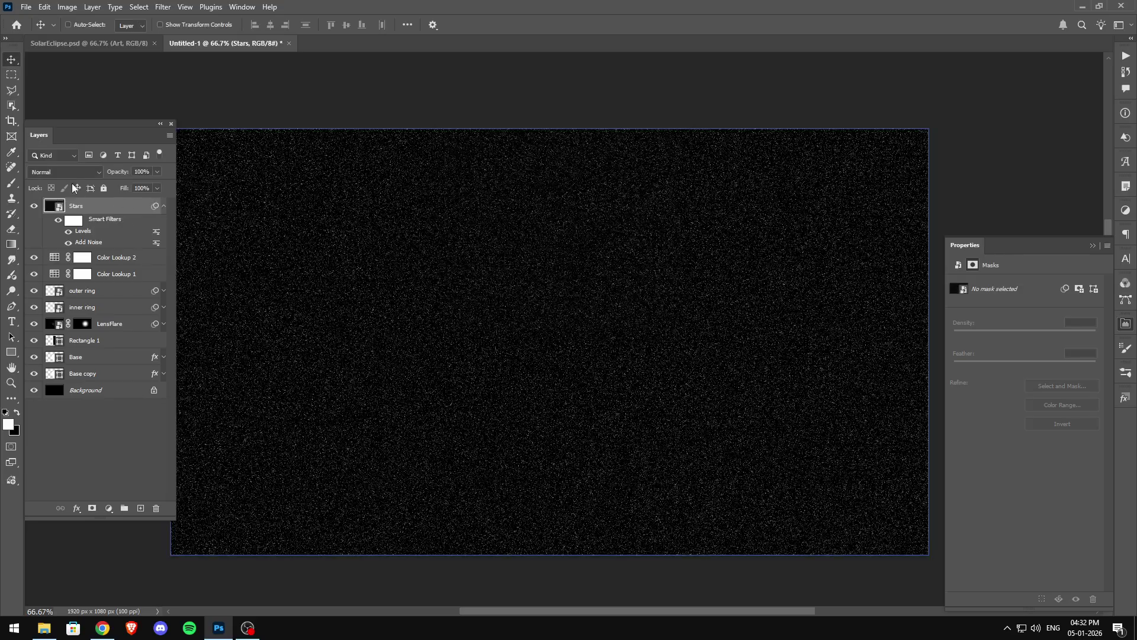
- Set the Stars layer's blend mode to Screen and reduce its opacity to 65%
{"action": "left_click", "coordinate": [69, 172]}
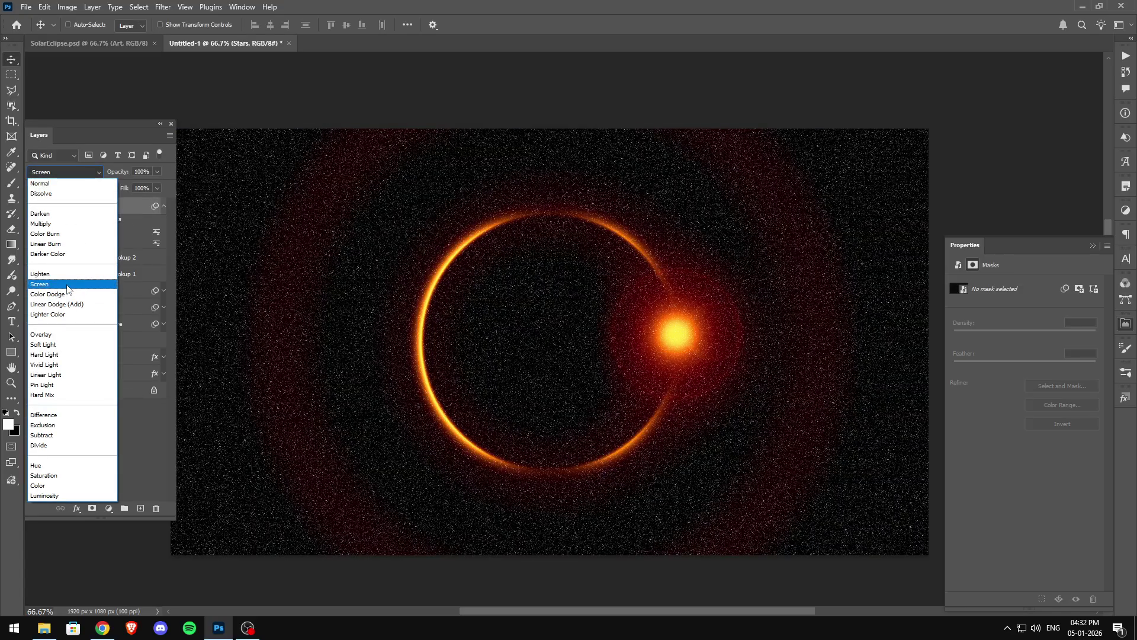
{"action": "left_click", "coordinate": [69, 293]}
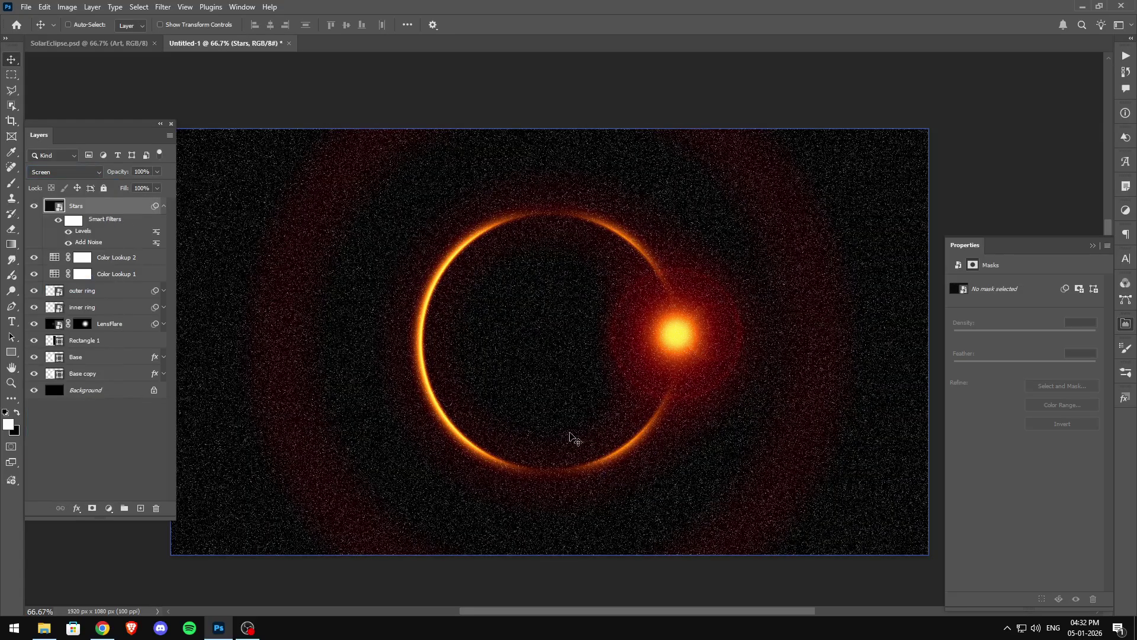
{"action": "left_click", "coordinate": [158, 172]}
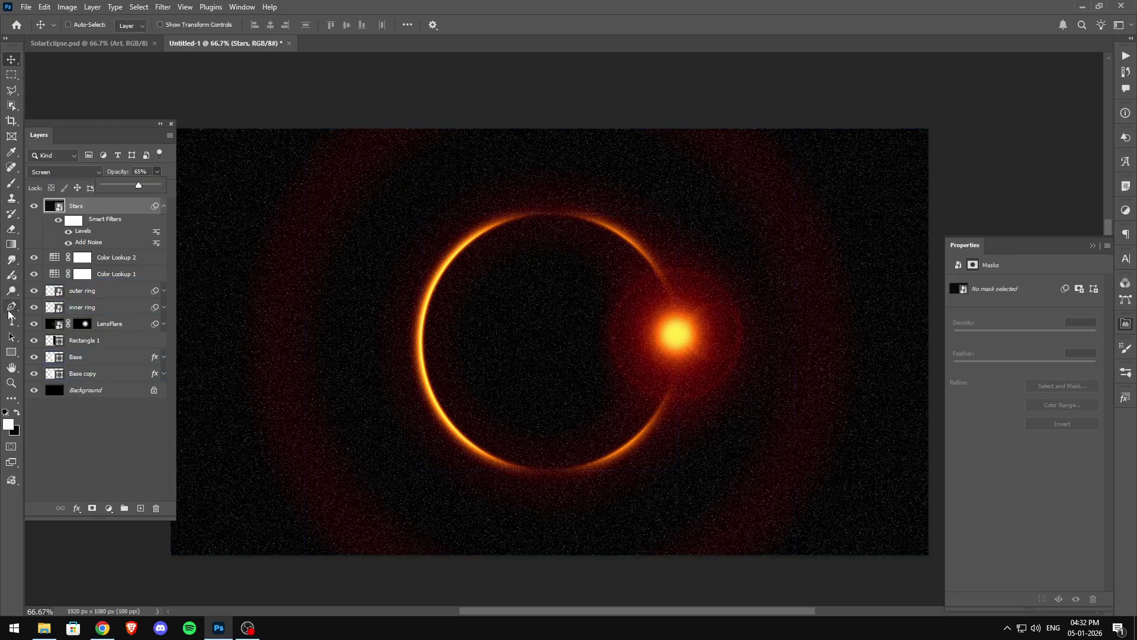
- Add a layer mask to the Stars layer and paint black over the eclipse's center with a soft round brush at 900 and 1100 px
{"action": "left_click", "coordinate": [11, 183]}
{"action": "left_click", "coordinate": [17, 413]}
{"action": "left_click", "coordinate": [92, 509]}
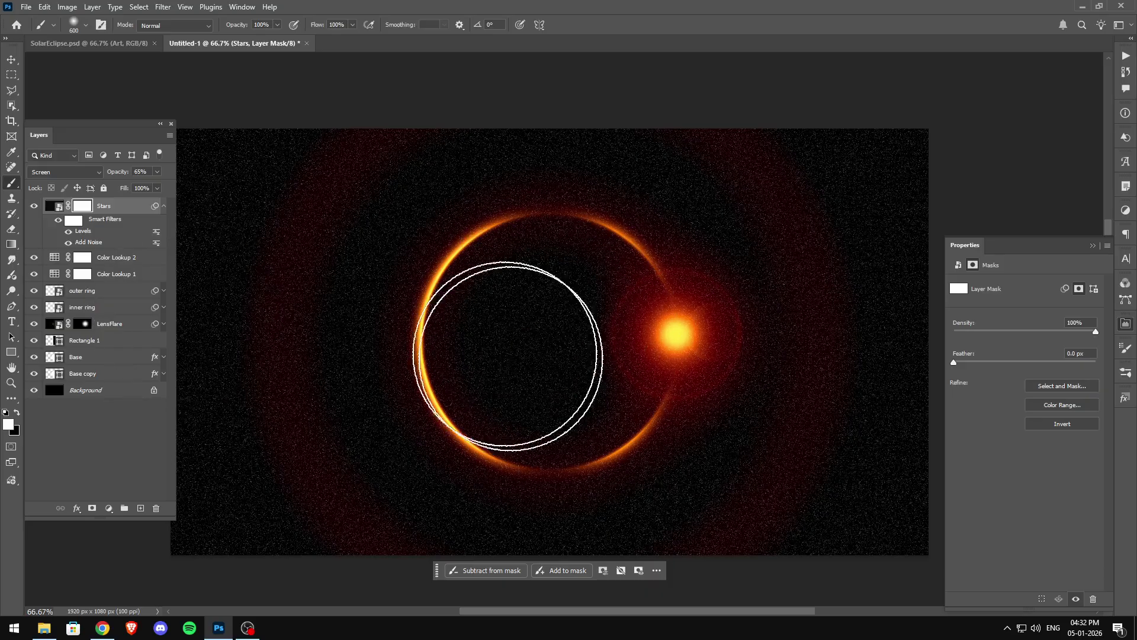
{"action": "right_click", "coordinate": [542, 312]}
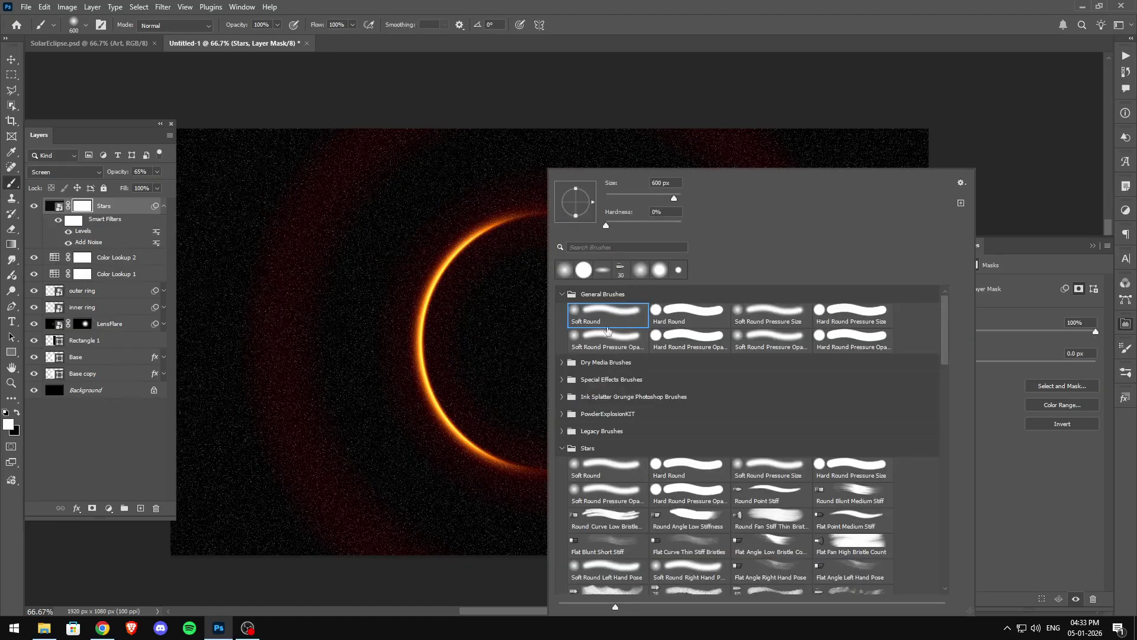
{"action": "key", "text": "Escape"}
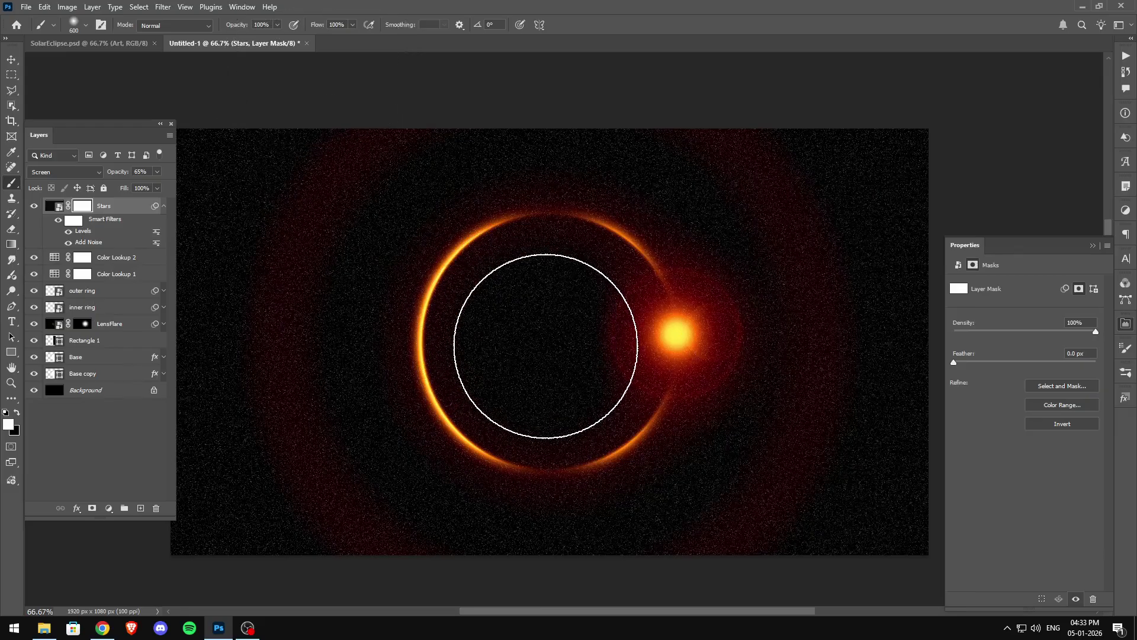
{"action": "key", "text": "bracketright"}
{"action": "key", "text": "bracketright"}
{"action": "key", "text": "bracketright"}
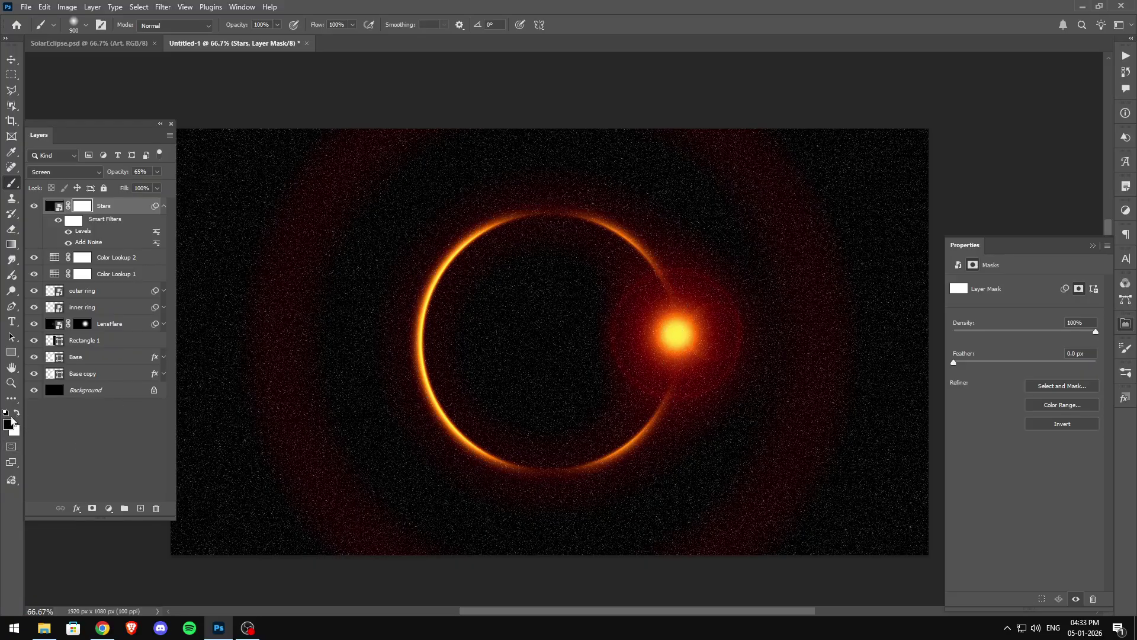
{"action": "left_click_drag", "start_coordinate": [518, 338], "coordinate": [550, 344]}
{"action": "key", "text": "bracketright"}
{"action": "key", "text": "bracketright"}
{"action": "left_click", "coordinate": [551, 339]}
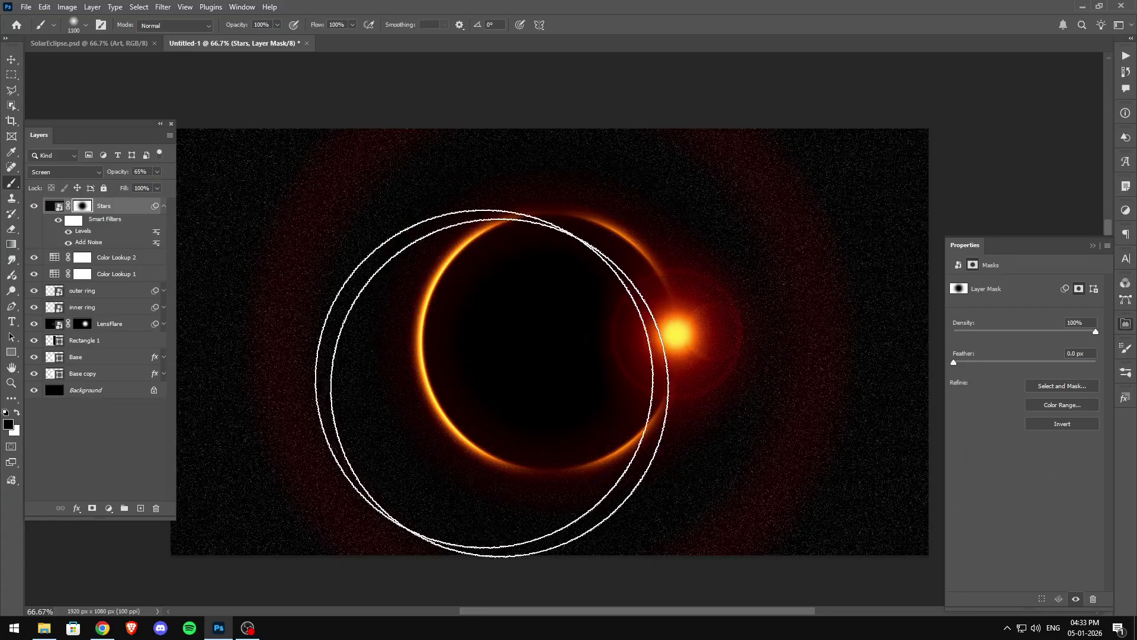
- Reduce the brush to 800 px and dab black once more on the Stars mask at the eclipse's center
{"action": "key", "text": "bracketleft"}
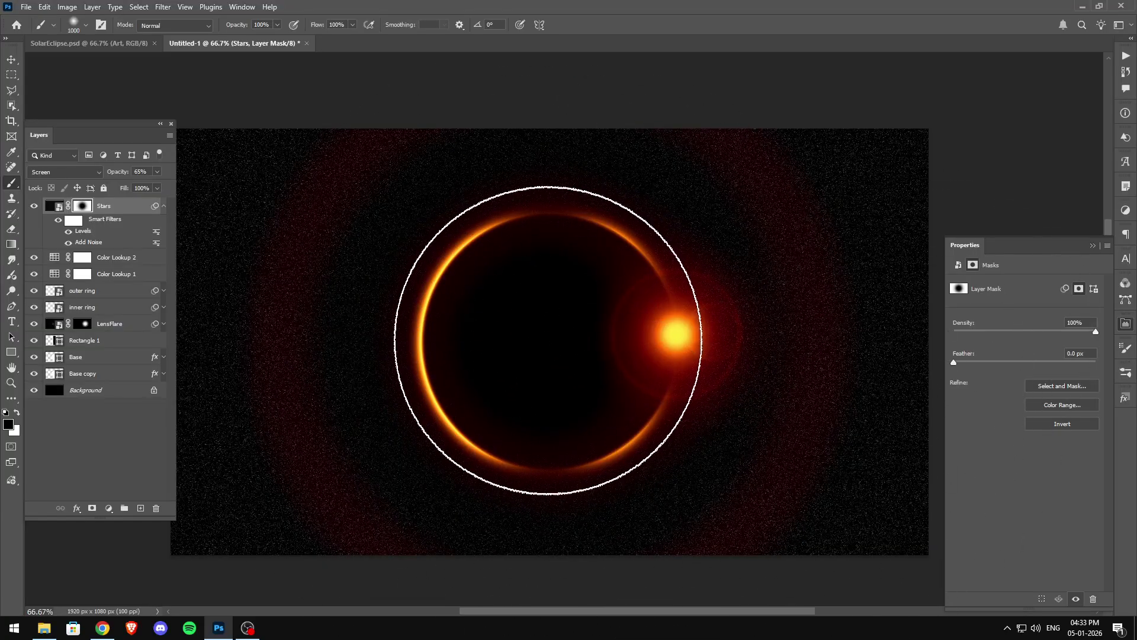
{"action": "key", "text": "bracketleft"}
{"action": "key", "text": "bracketleft"}
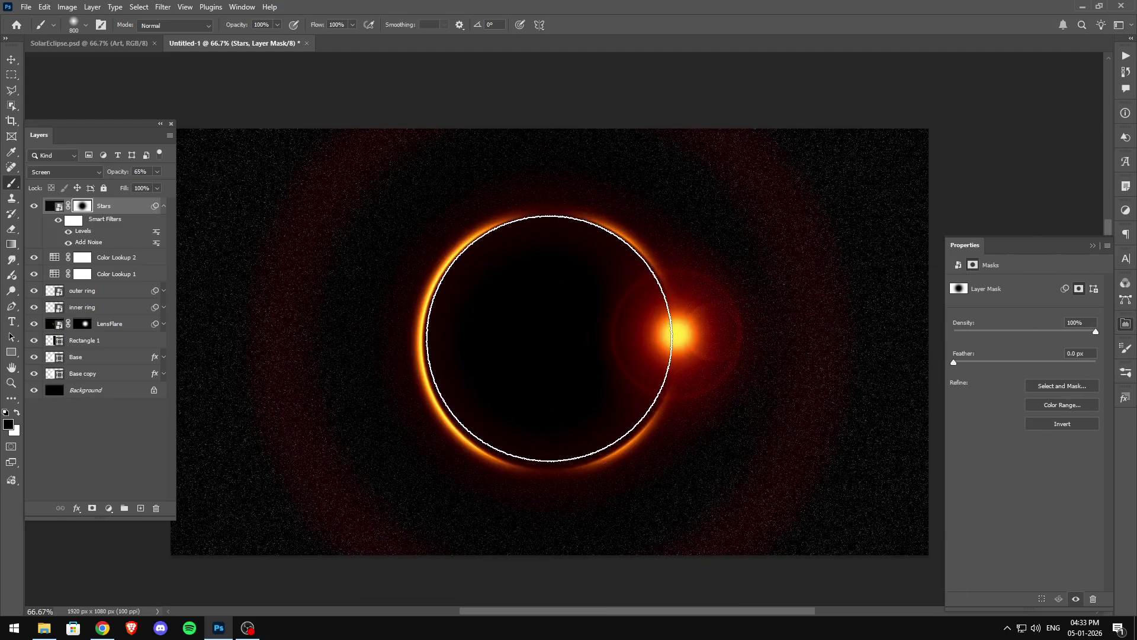
{"action": "left_click", "coordinate": [548, 340]}
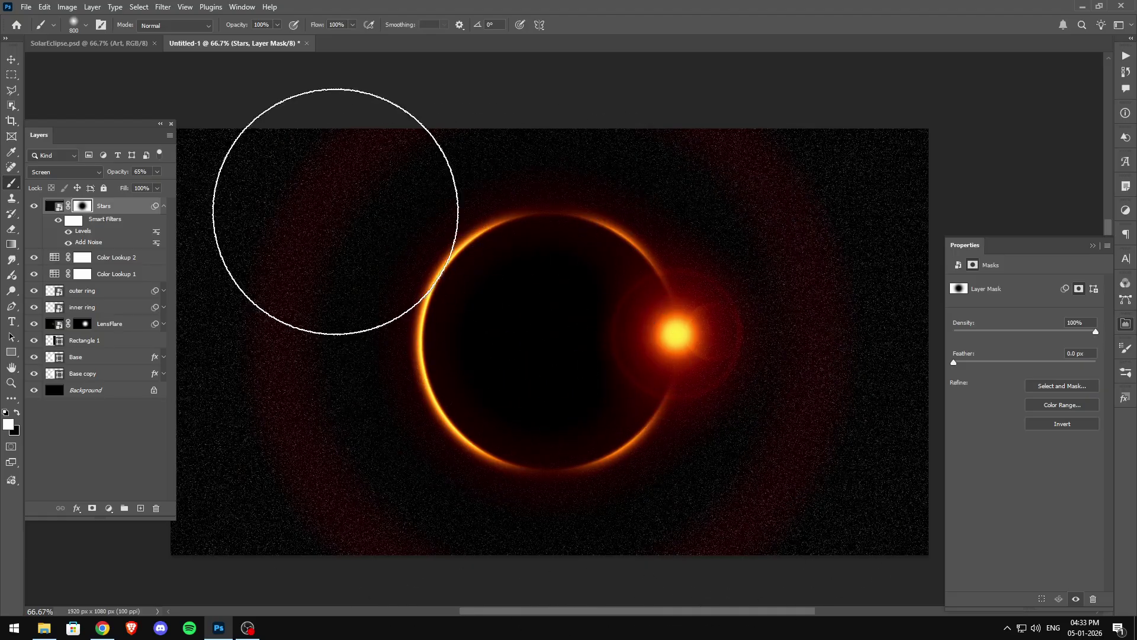
- Raise the input white level of the Stars layer's Levels filter to 95
{"action": "double_click", "coordinate": [84, 231]}
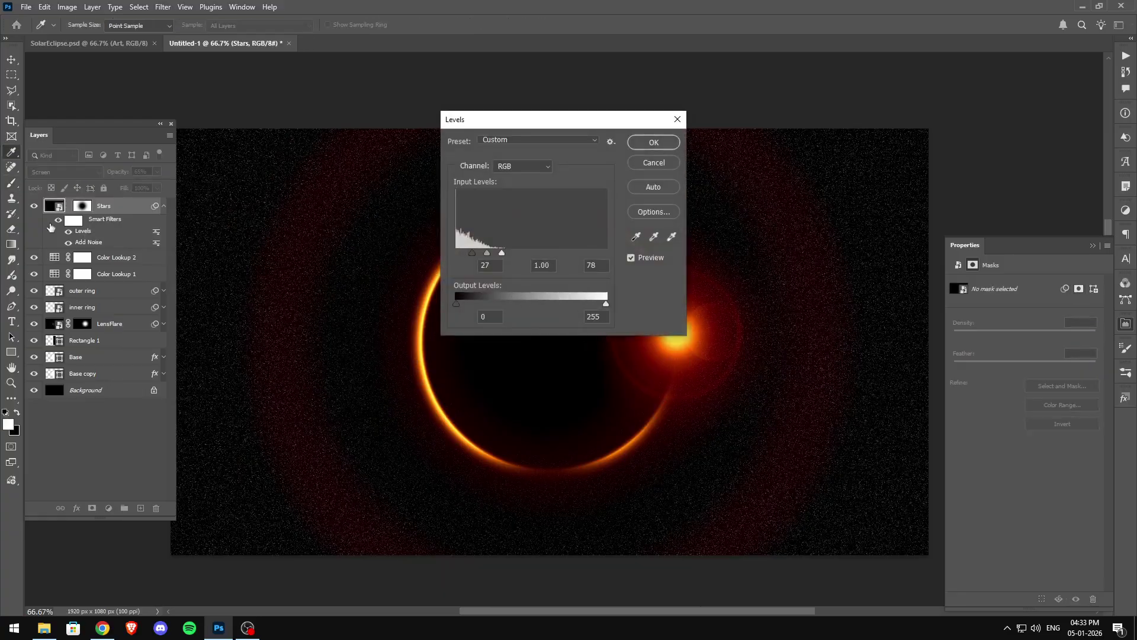
{"action": "left_click_drag", "start_coordinate": [502, 251], "coordinate": [512, 253]}
{"action": "left_click", "coordinate": [654, 144]}
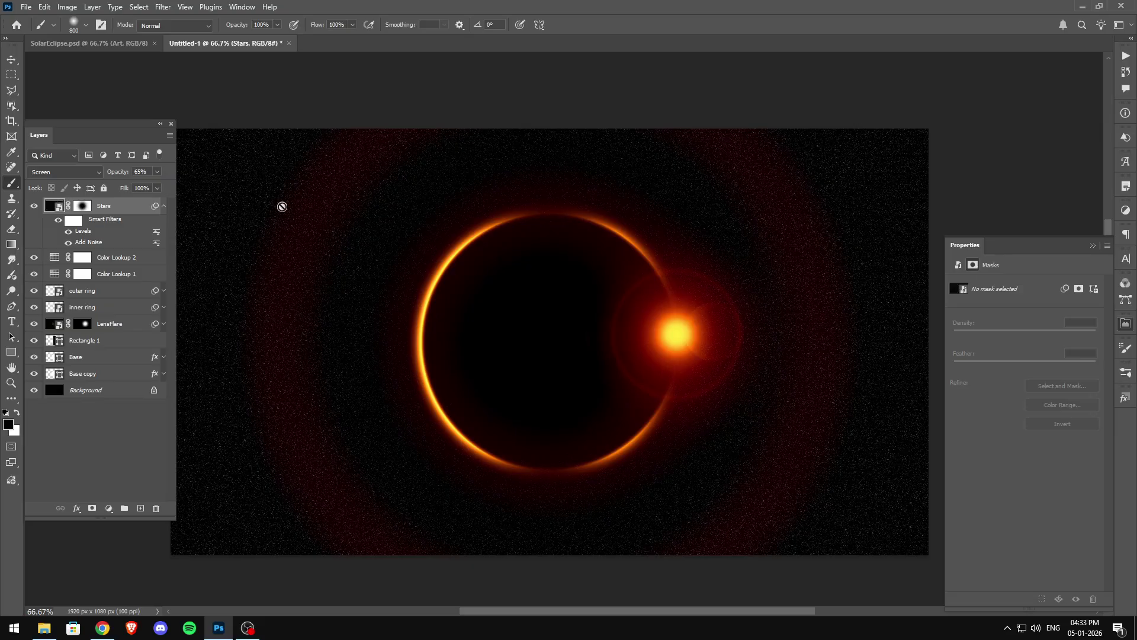
- Fine-tune the Stars layer's Levels filter by raising the input black level and slightly lowering the white level, and collapse its filter list
{"action": "double_click", "coordinate": [87, 231]}
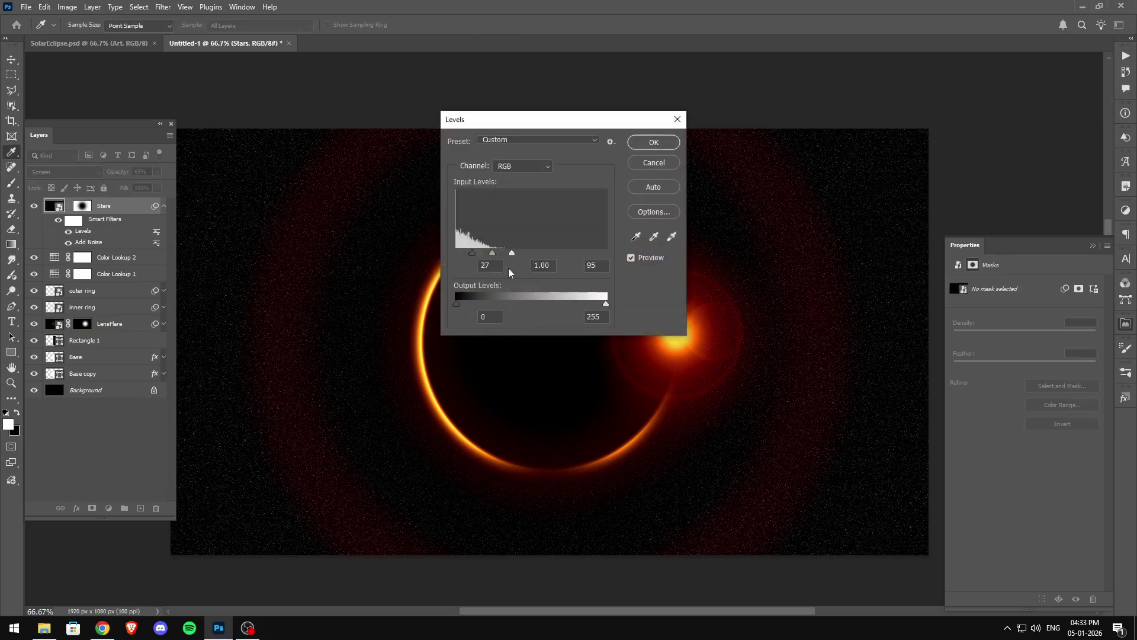
{"action": "left_click", "coordinate": [478, 253]}
{"action": "left_click_drag", "start_coordinate": [510, 252], "coordinate": [506, 254]}
{"action": "left_click", "coordinate": [654, 142]}
{"action": "key", "text": "b"}
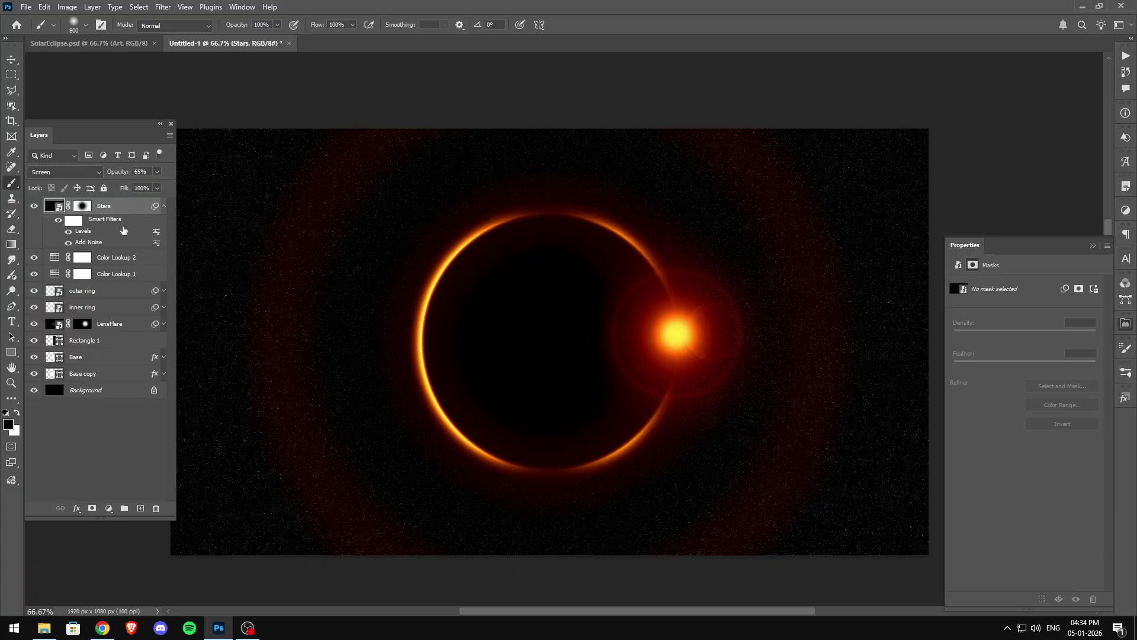
{"action": "left_click", "coordinate": [164, 207]}
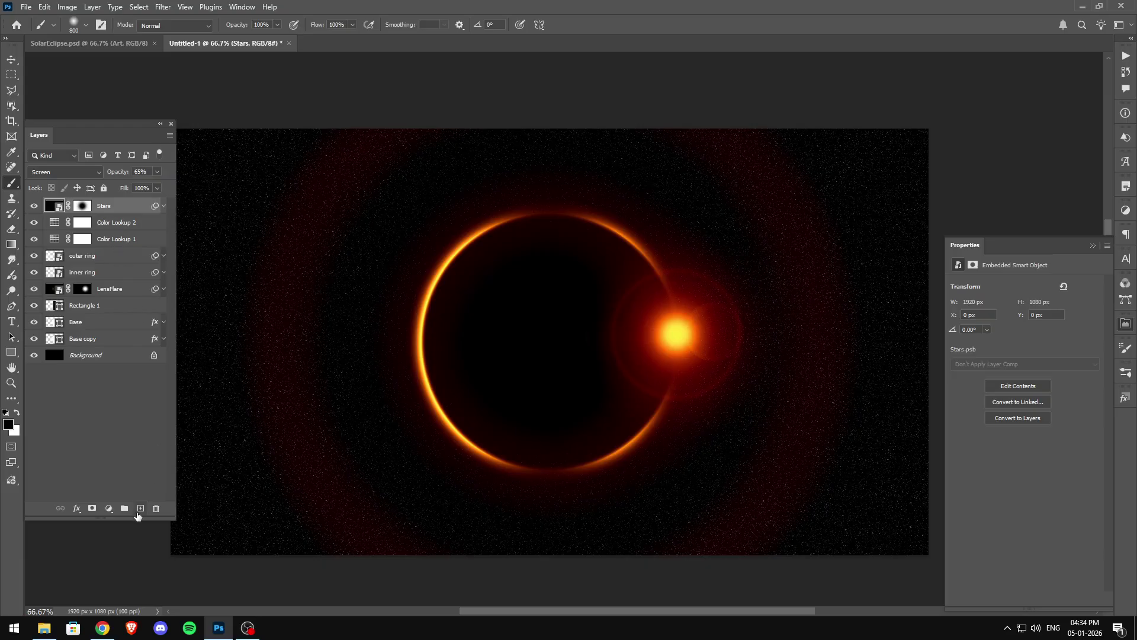
- Add a black (000000) solid color fill layer above Stars and render Clouds on it as a smart object
{"action": "left_click", "coordinate": [108, 509]}
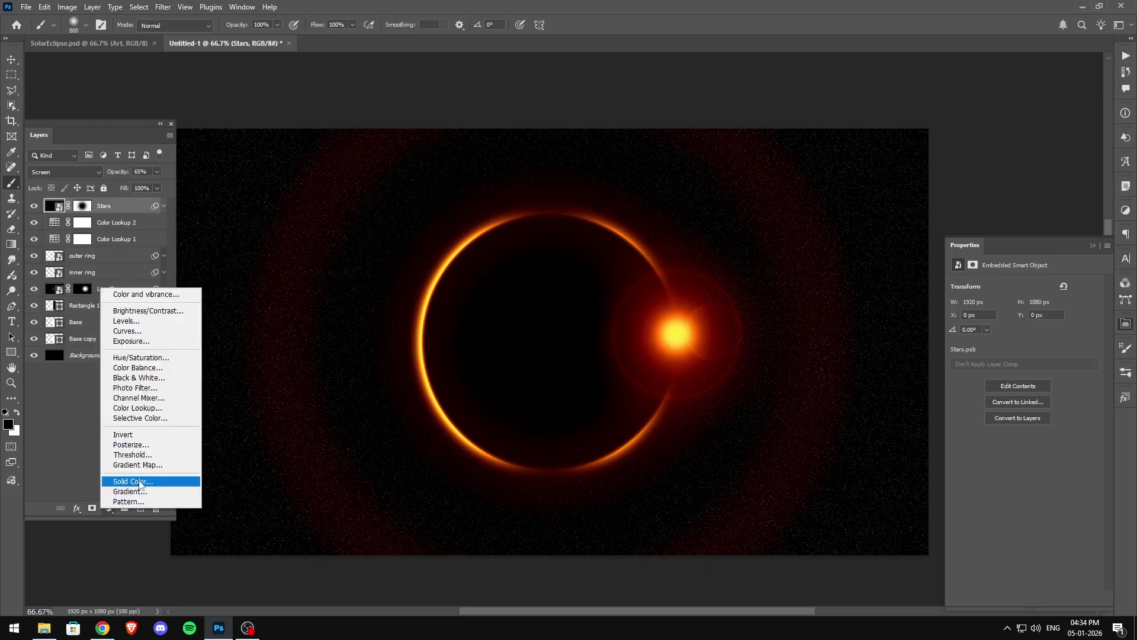
{"action": "left_click", "coordinate": [140, 482]}
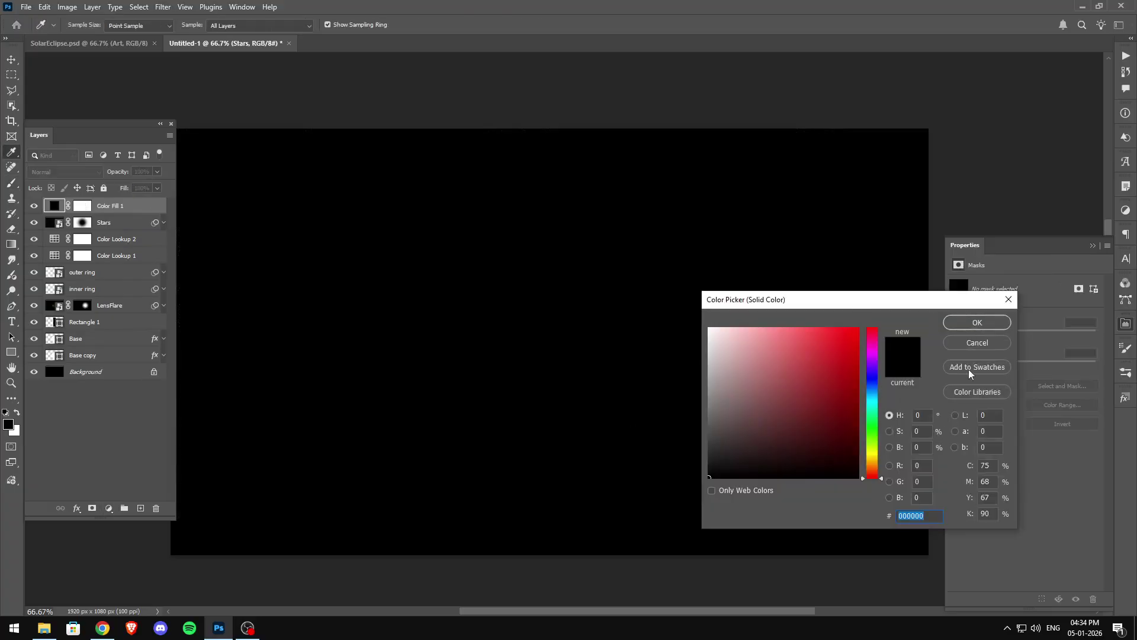
{"action": "left_click", "coordinate": [985, 325]}
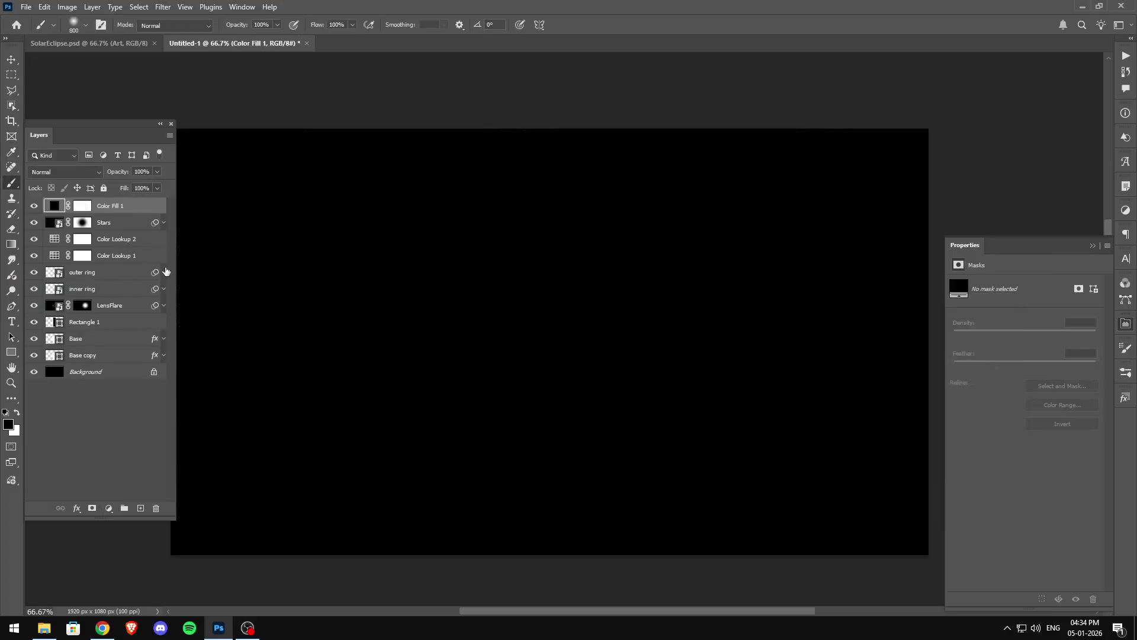
{"action": "left_click", "coordinate": [165, 8]}
{"action": "mouse_move", "coordinate": [261, 271]}
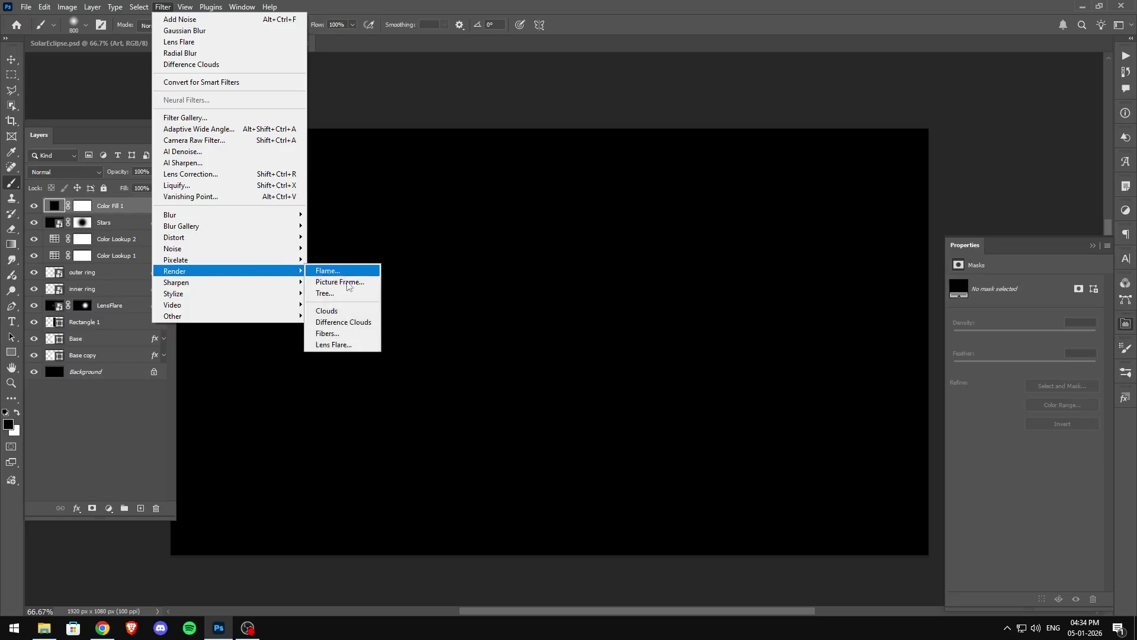
{"action": "left_click", "coordinate": [343, 311]}
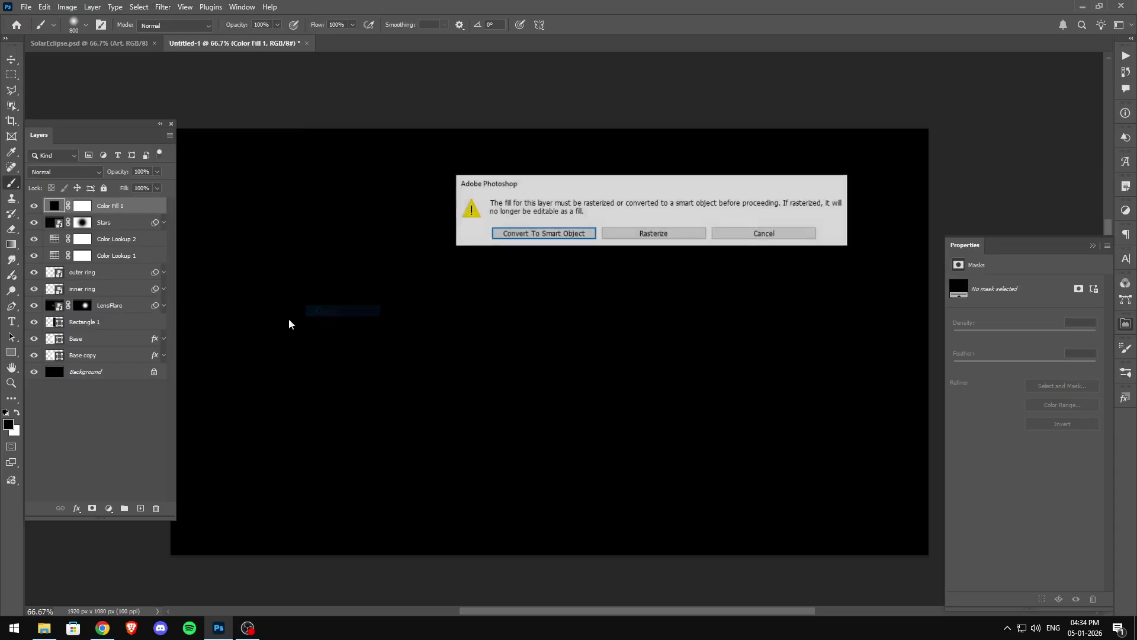
{"action": "left_click", "coordinate": [572, 235]}
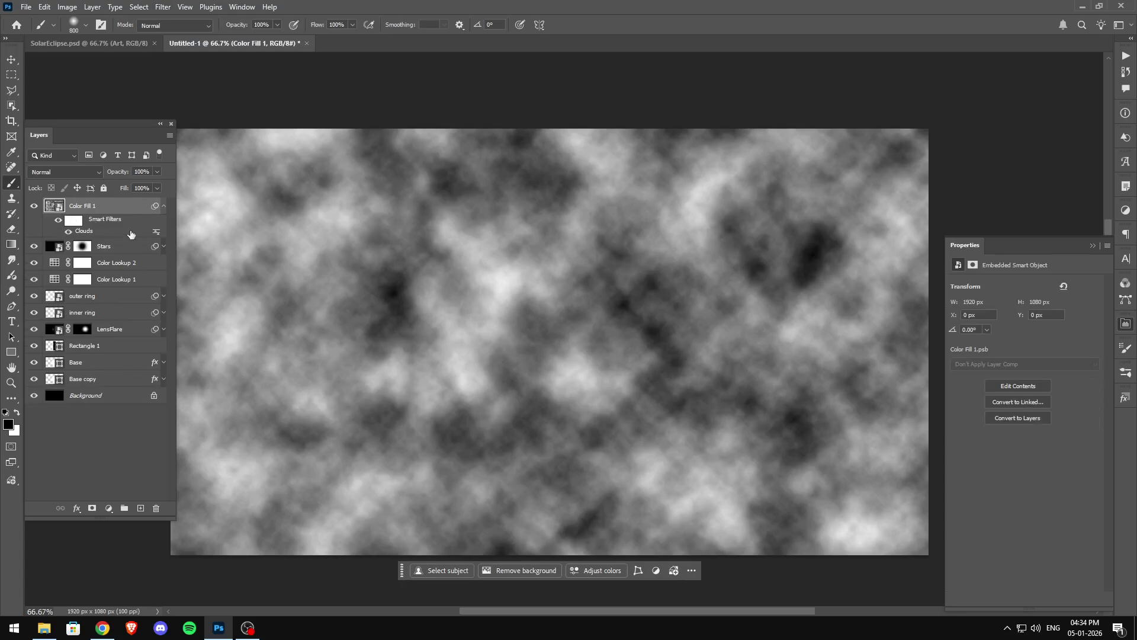
- Apply the Difference Clouds filter three times to the cloud fill layer
{"action": "left_click", "coordinate": [165, 8]}
{"action": "mouse_move", "coordinate": [223, 272]}
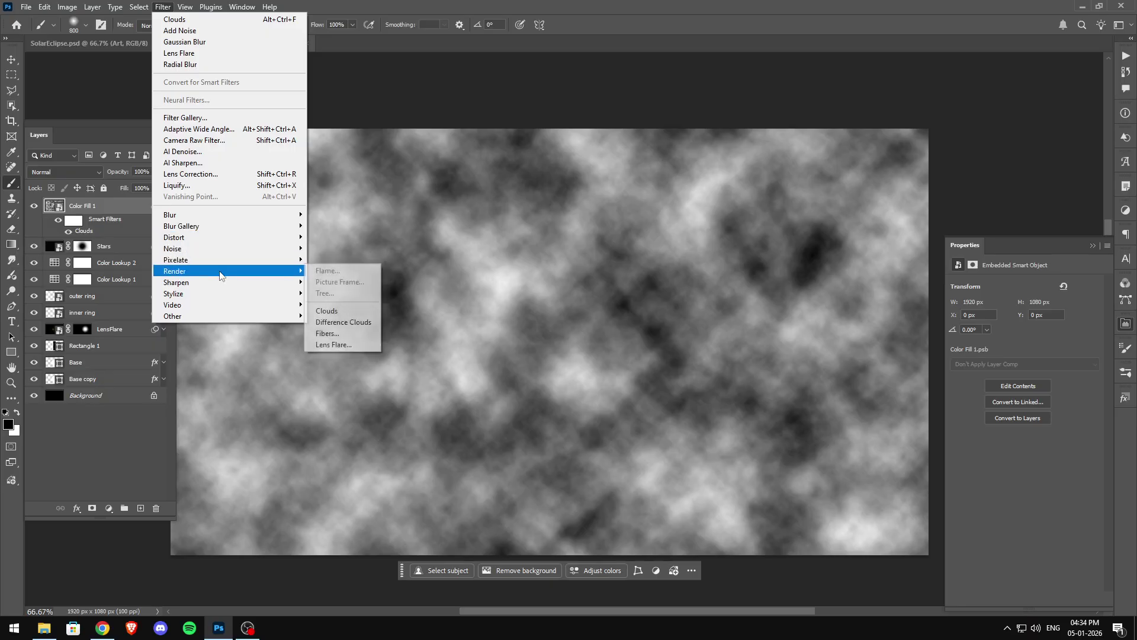
{"action": "left_click", "coordinate": [356, 321]}
{"action": "left_click", "coordinate": [166, 8]}
{"action": "left_click", "coordinate": [183, 19]}
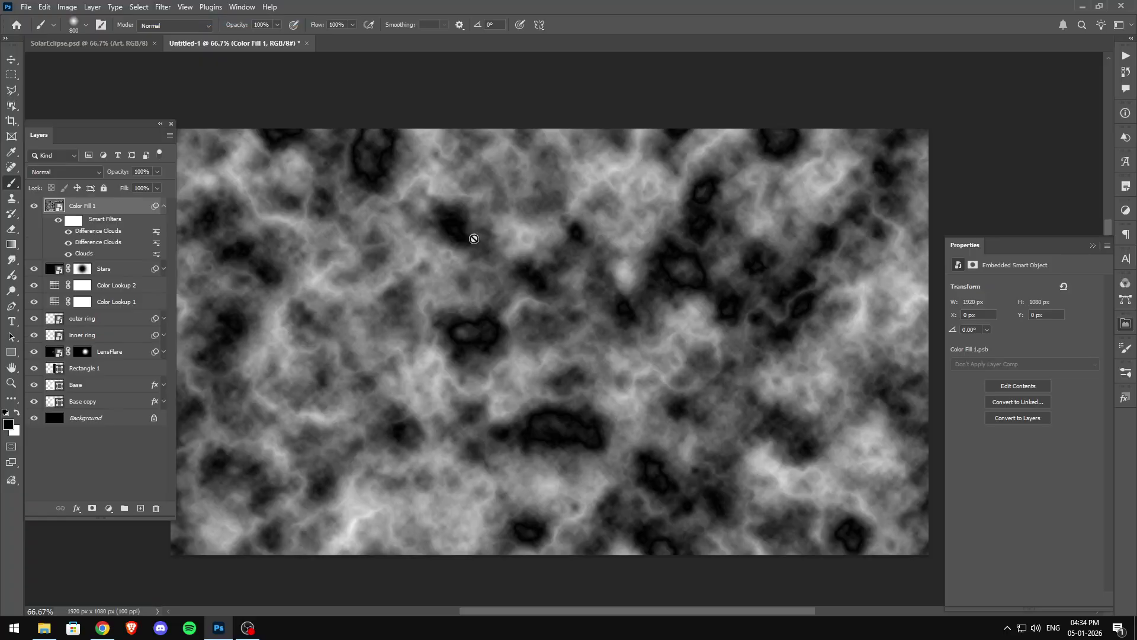
{"action": "left_click", "coordinate": [166, 7]}
{"action": "left_click", "coordinate": [183, 20]}
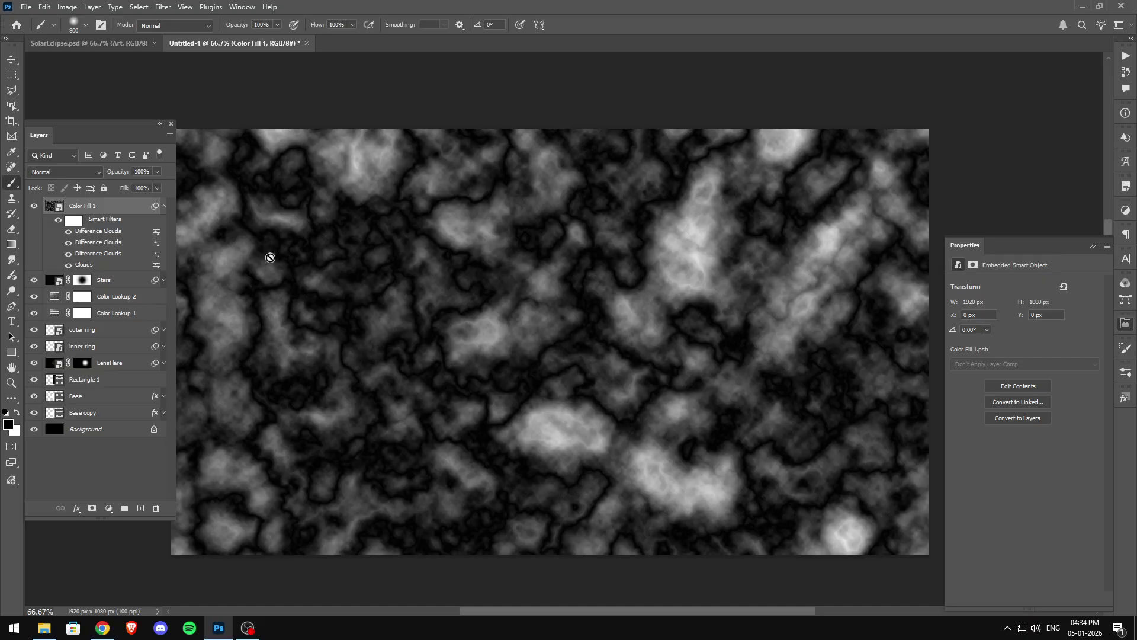
- Apply a Radial Blur to the cloud fill layer with amount 20, Zoom method and Best quality
{"action": "left_click", "coordinate": [162, 7]}
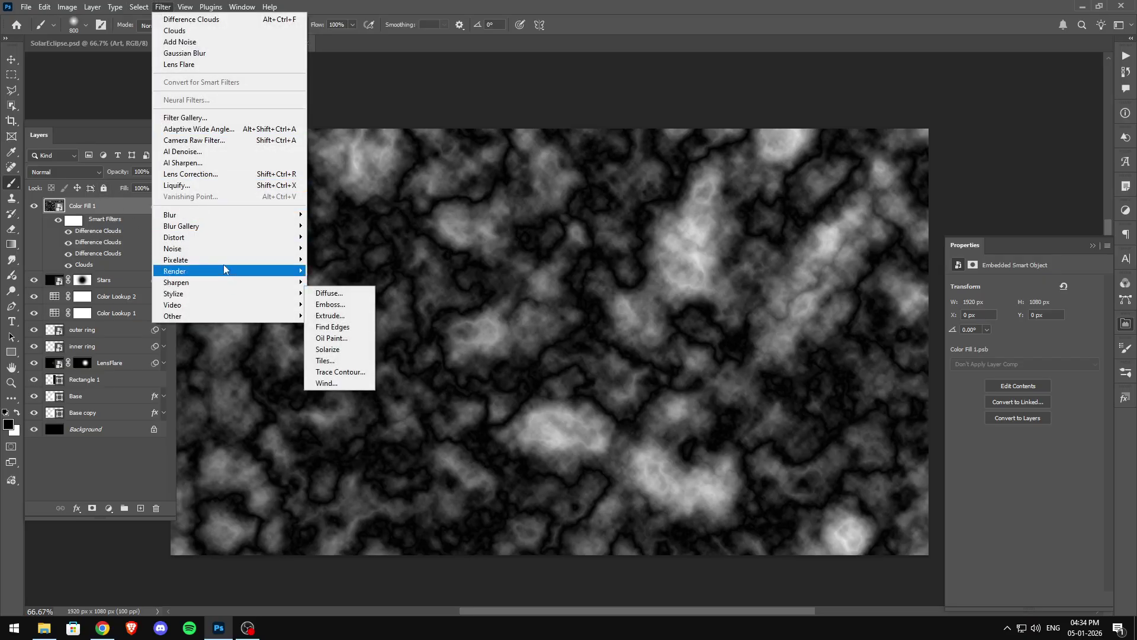
{"action": "mouse_move", "coordinate": [223, 216]}
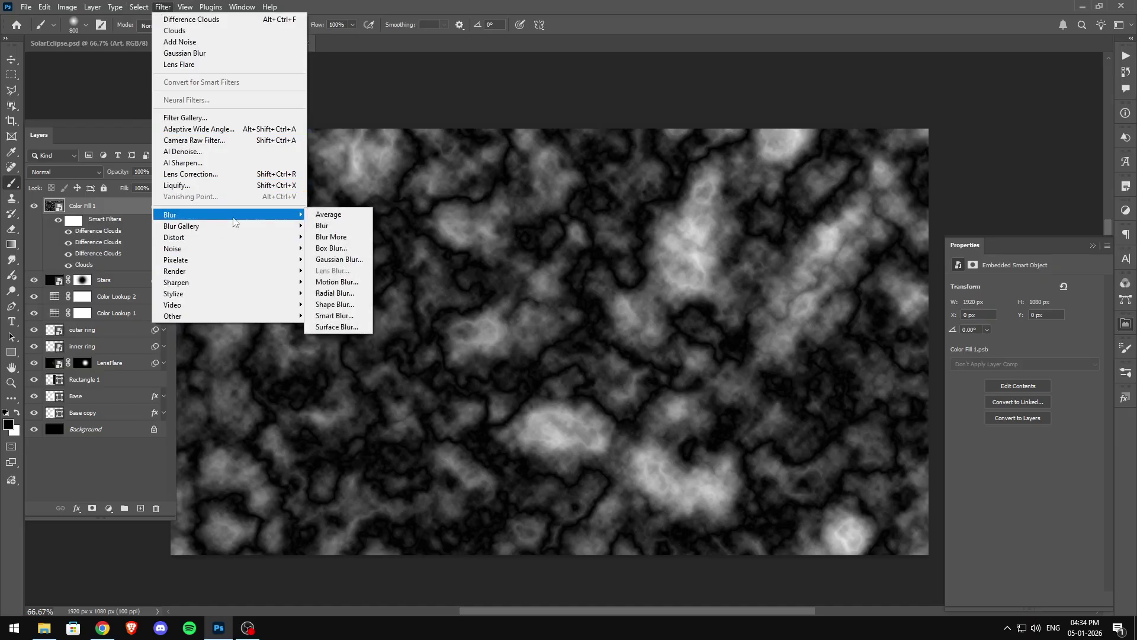
{"action": "left_click", "coordinate": [360, 295]}
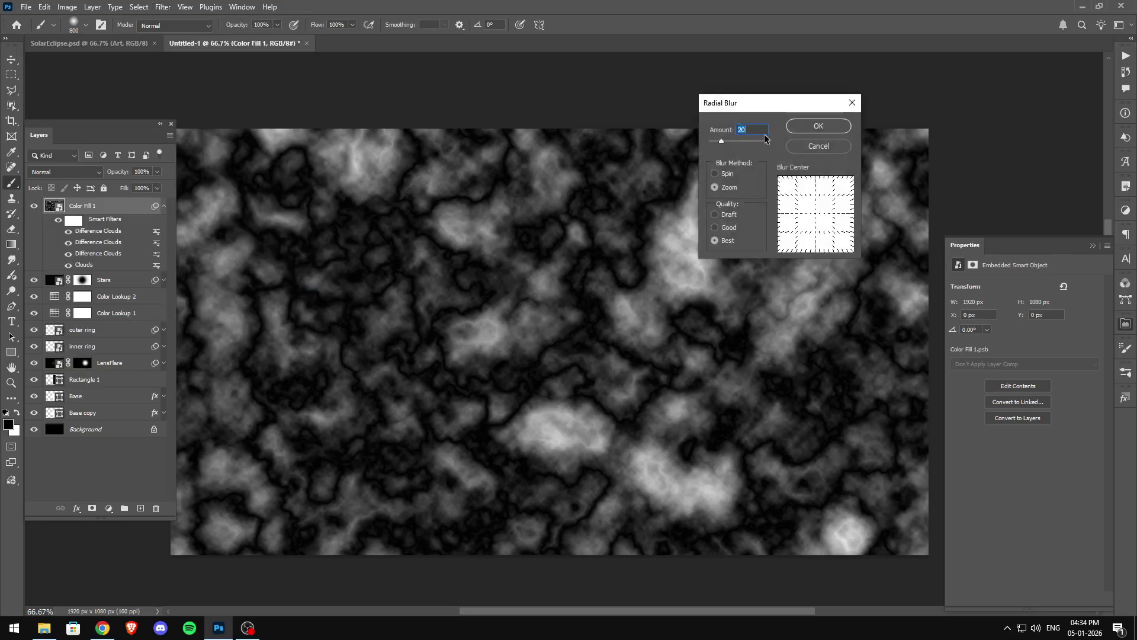
{"action": "left_click", "coordinate": [828, 126]}
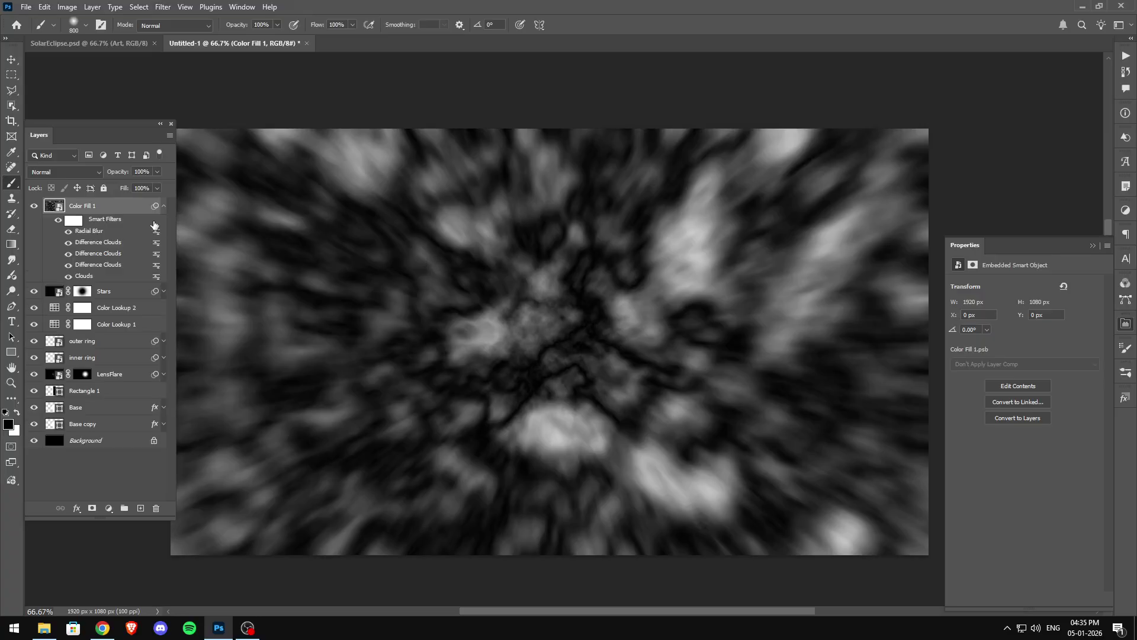
- Collapse the cloud fill layer's filter list and set its blend mode to Color Dodge
{"action": "left_click", "coordinate": [164, 207]}
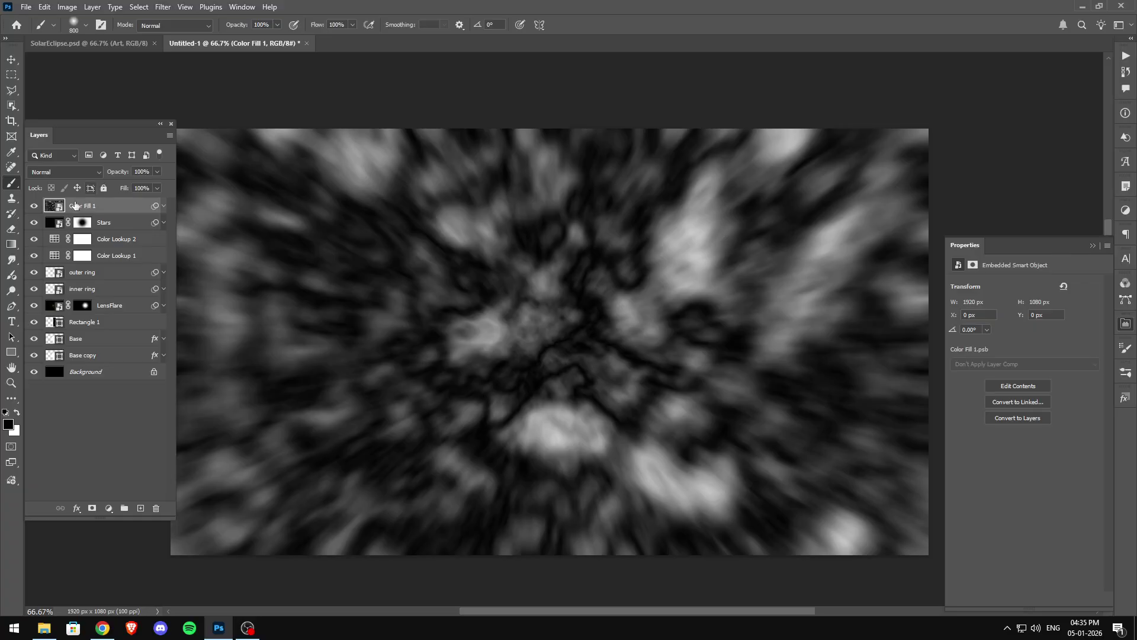
{"action": "left_click", "coordinate": [57, 174]}
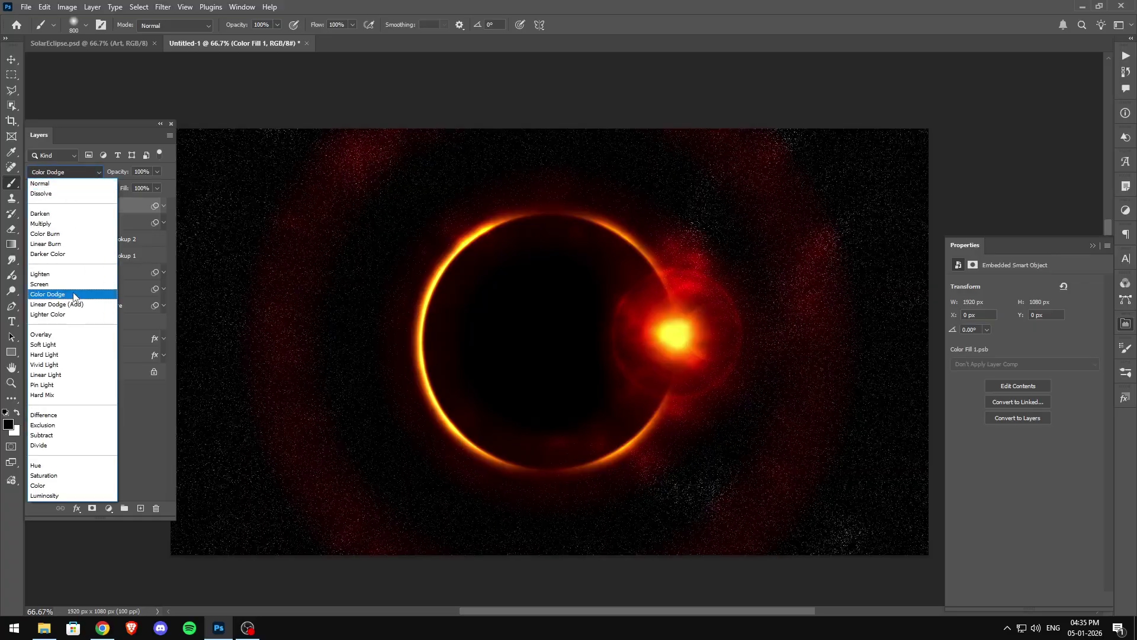
{"action": "left_click", "coordinate": [74, 294]}
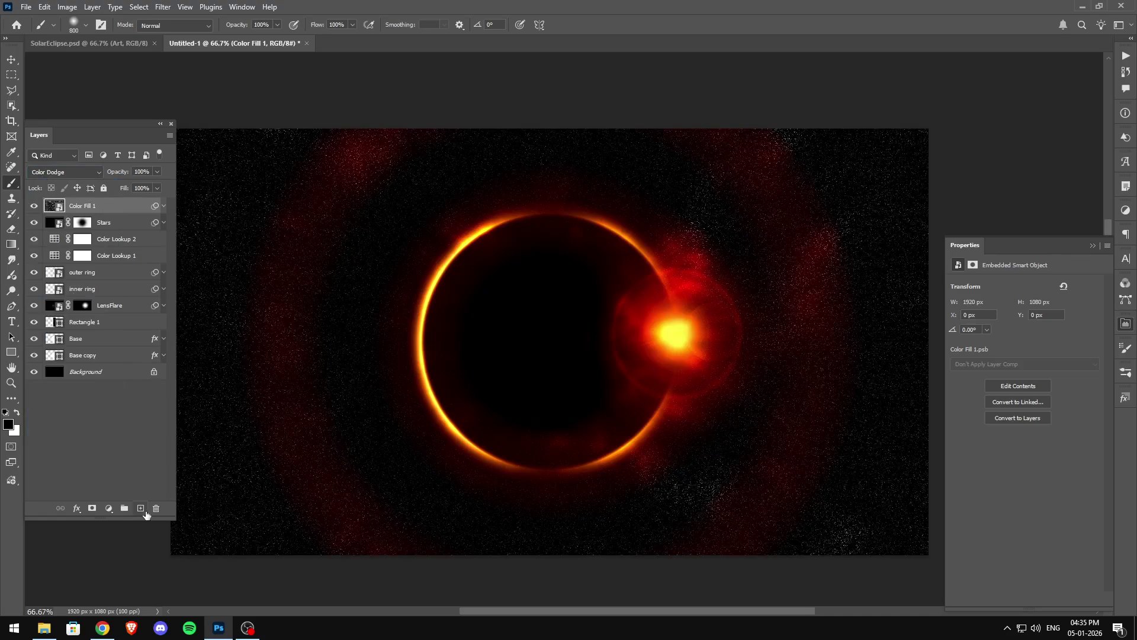
- Add a new empty layer directly below the cloud fill layer and rename the cloud fill layer Clouds
{"action": "left_click", "coordinate": [140, 508]}
{"action": "left_click_drag", "start_coordinate": [95, 207], "coordinate": [94, 230]}
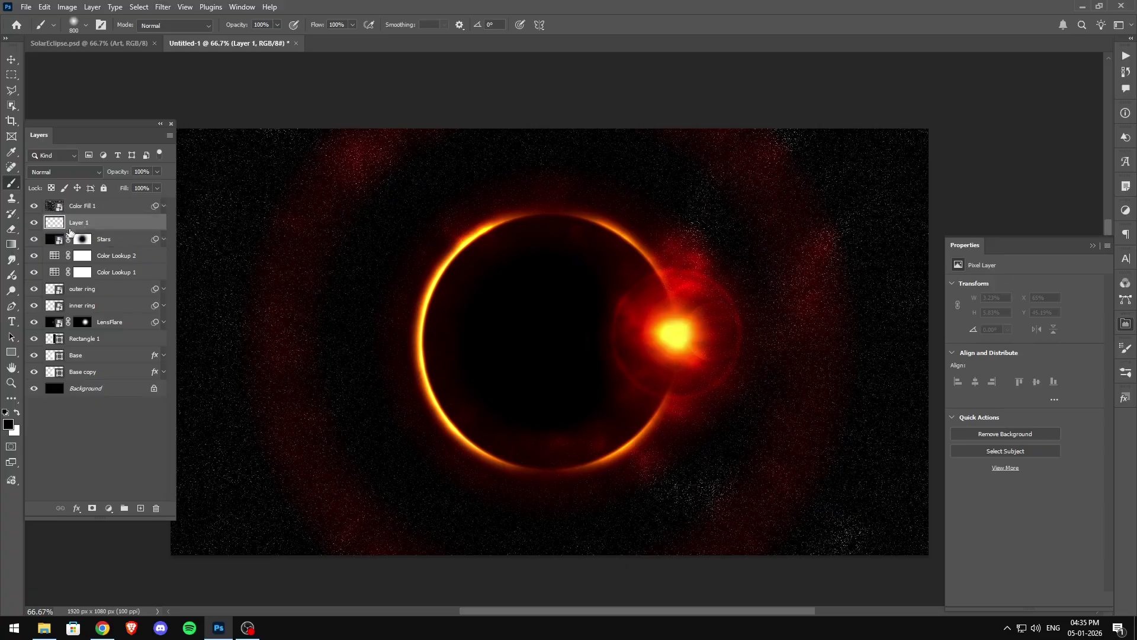
{"action": "double_click", "coordinate": [89, 207]}
{"action": "type", "text": "Clouds"}
{"action": "key", "text": "Return"}
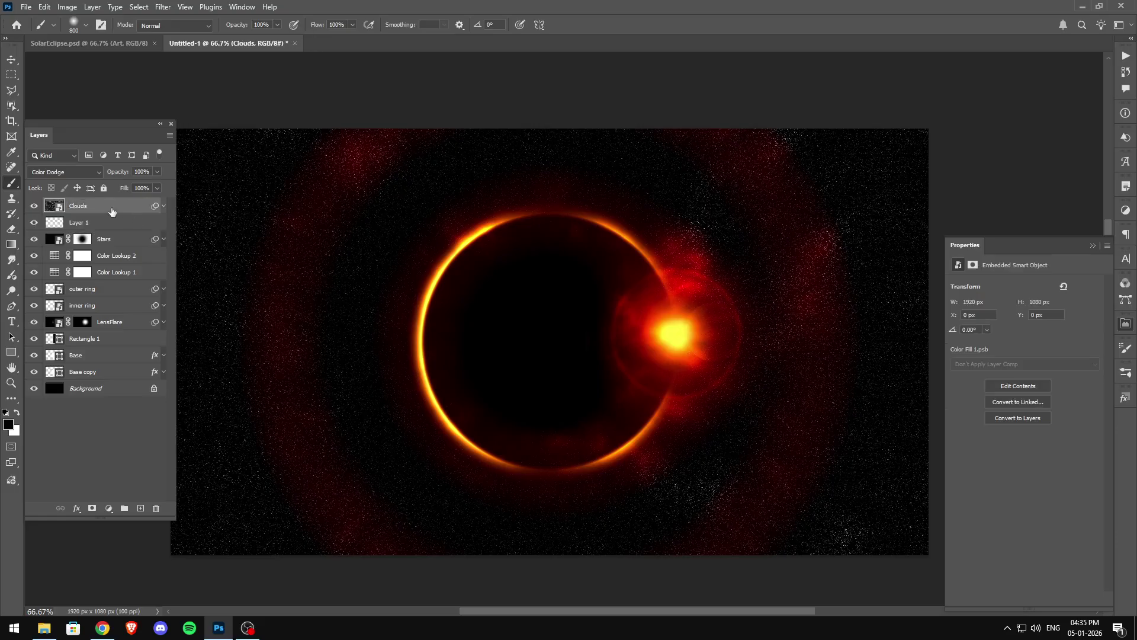
- Rename the new empty layer below Clouds as Color Glow
{"action": "left_click", "coordinate": [81, 224]}
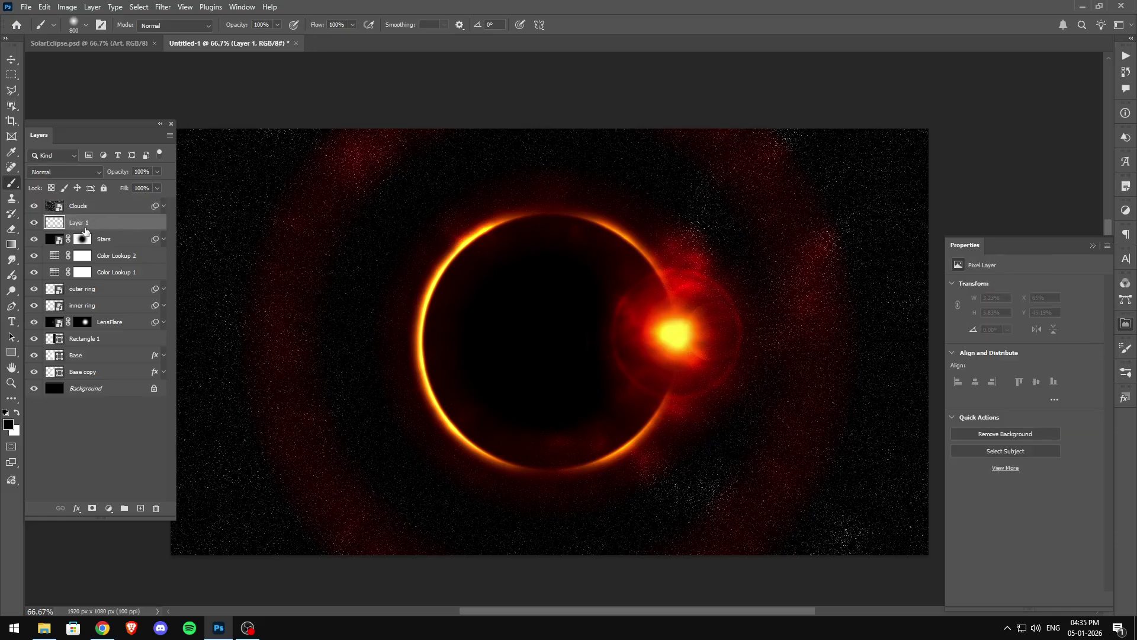
{"action": "double_click", "coordinate": [83, 225]}
{"action": "type", "text": "Color Glow"}
{"action": "key", "text": "Return"}
- Set the foreground colour to bright blue (14b4ff) and choose the Soft Round brush for painting
{"action": "left_click", "coordinate": [8, 424]}
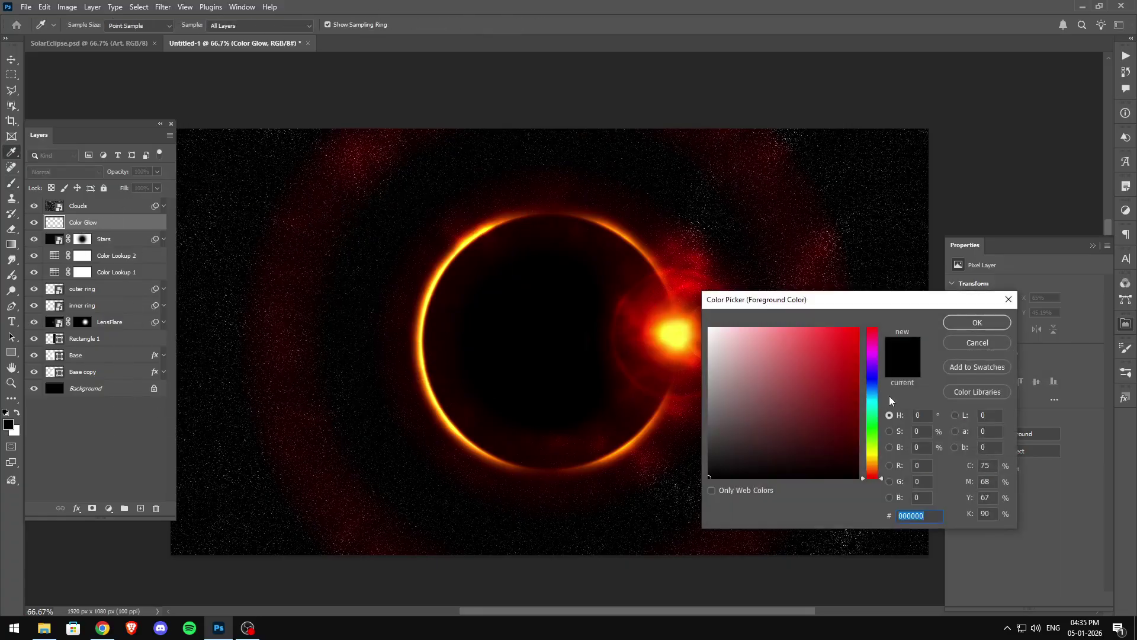
{"action": "left_click", "coordinate": [872, 395]}
{"action": "mouse_move", "coordinate": [854, 383]}
{"action": "left_mouse_down"}
{"action": "mouse_move", "coordinate": [861, 319]}
{"action": "mouse_move", "coordinate": [850, 310]}
{"action": "left_mouse_up"}
{"action": "left_click", "coordinate": [977, 323]}
{"action": "key", "text": "b"}
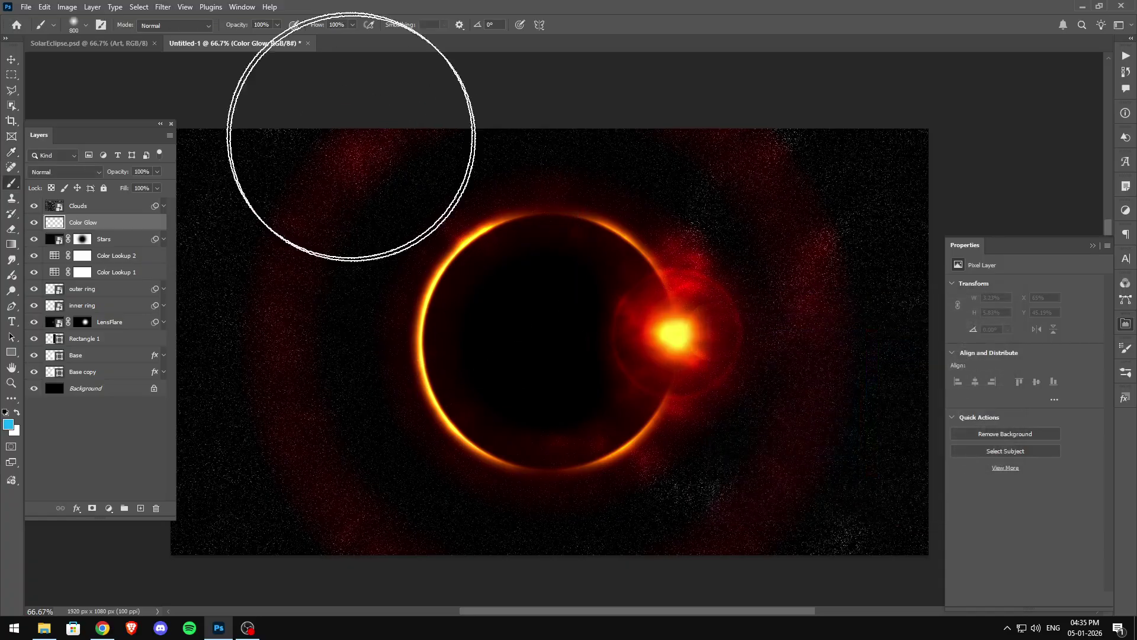
{"action": "right_click", "coordinate": [477, 297]}
{"action": "double_click", "coordinate": [525, 316]}
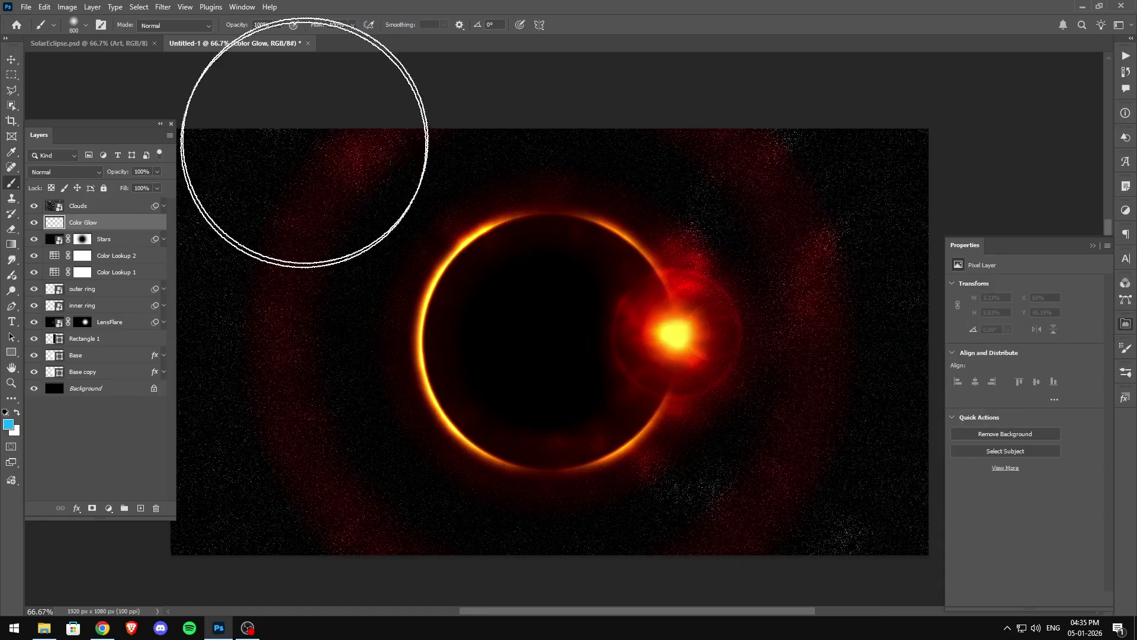
- Lower the brush opacity to 14% and paint a blue glow on Color Glow over the artwork's upper-left area and the ring's left side
{"action": "left_click", "coordinate": [277, 25]}
{"action": "left_click_drag", "start_coordinate": [235, 39], "coordinate": [231, 39]}
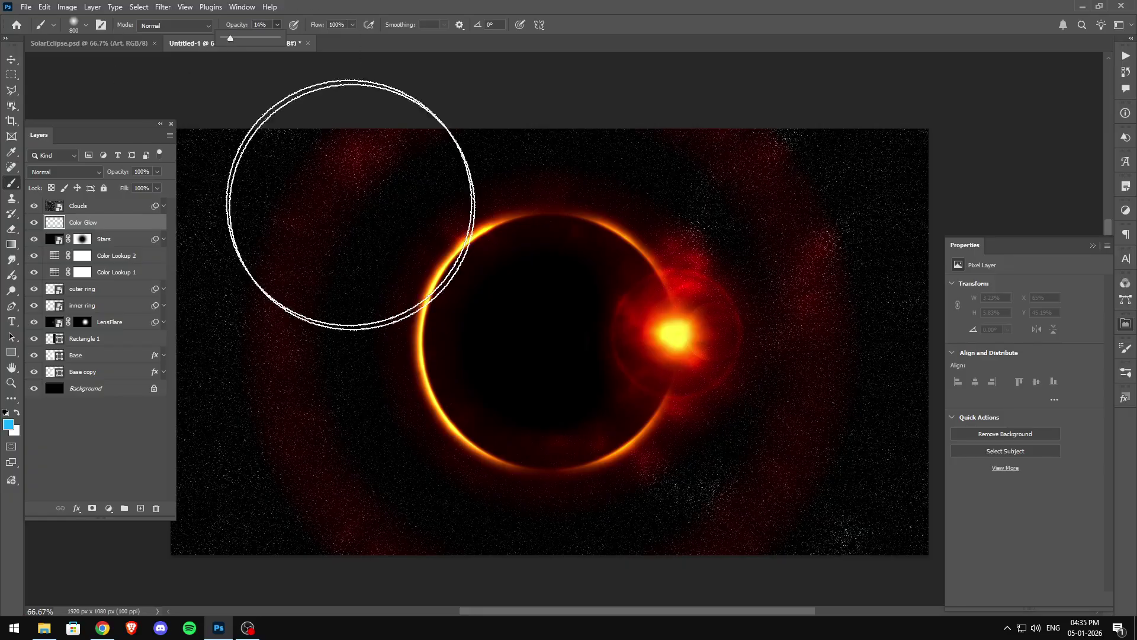
{"action": "left_click", "coordinate": [391, 268]}
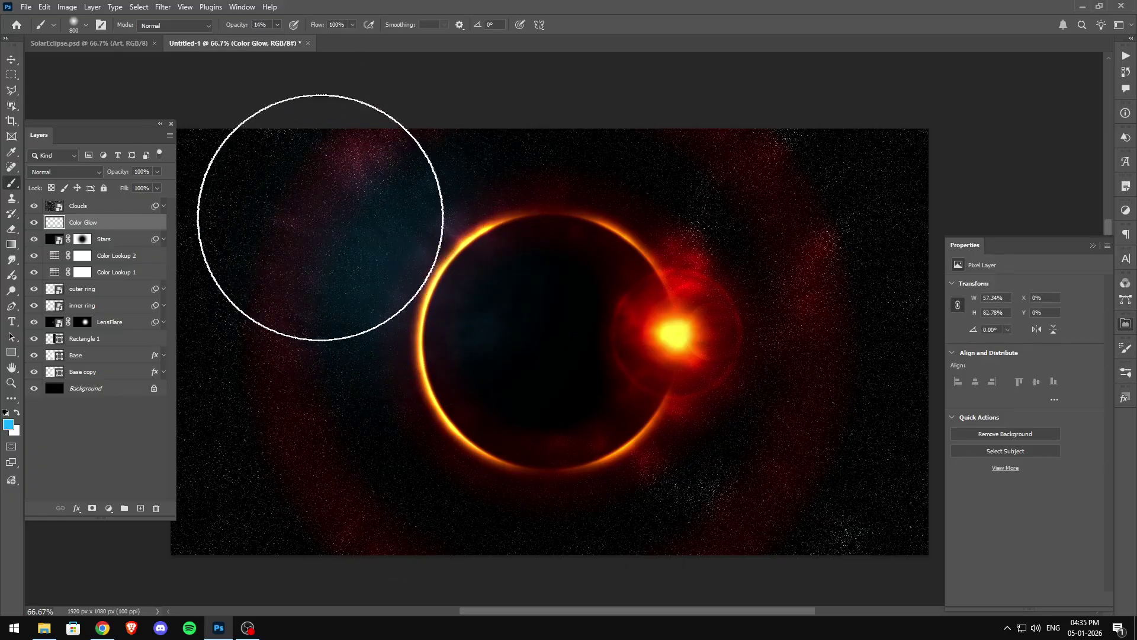
{"action": "left_click_drag", "start_coordinate": [326, 208], "coordinate": [427, 456]}
- Change the foreground colour to magenta and paint soft glows on both sides of the eclipse and below the flare
{"action": "right_click", "coordinate": [409, 298]}
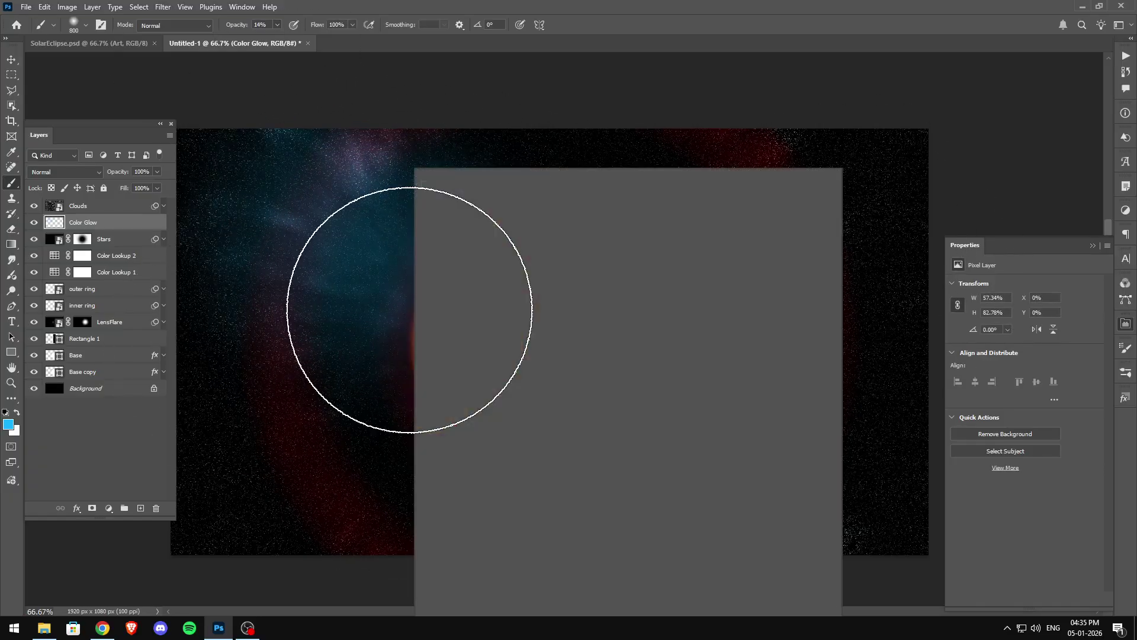
{"action": "left_click", "coordinate": [8, 424]}
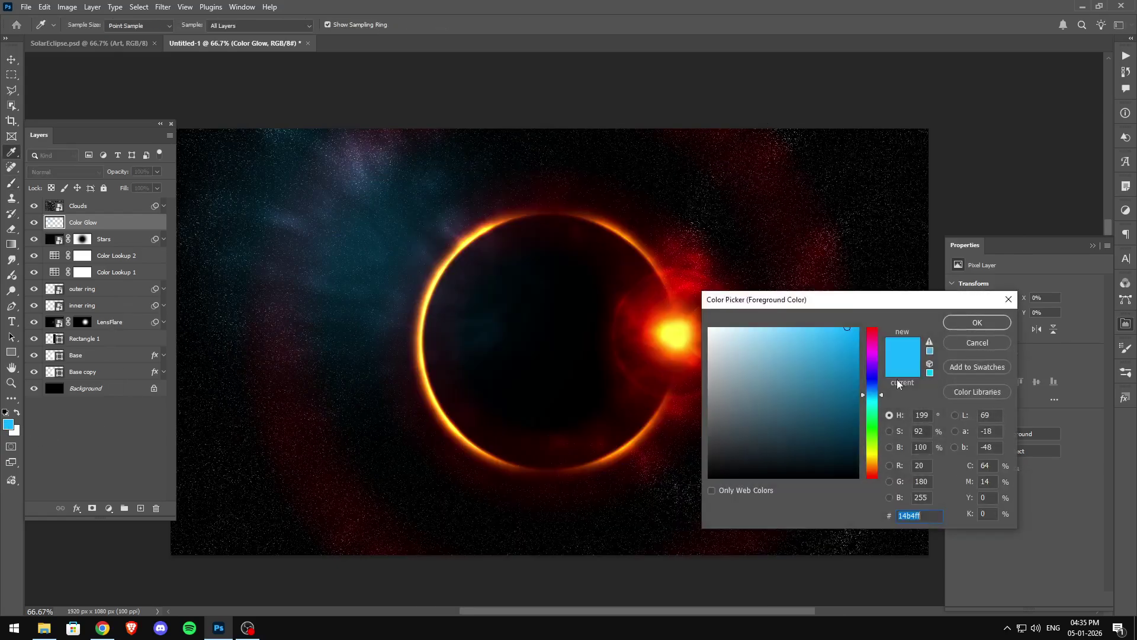
{"action": "left_click_drag", "start_coordinate": [868, 367], "coordinate": [871, 355]}
{"action": "left_click", "coordinate": [955, 320]}
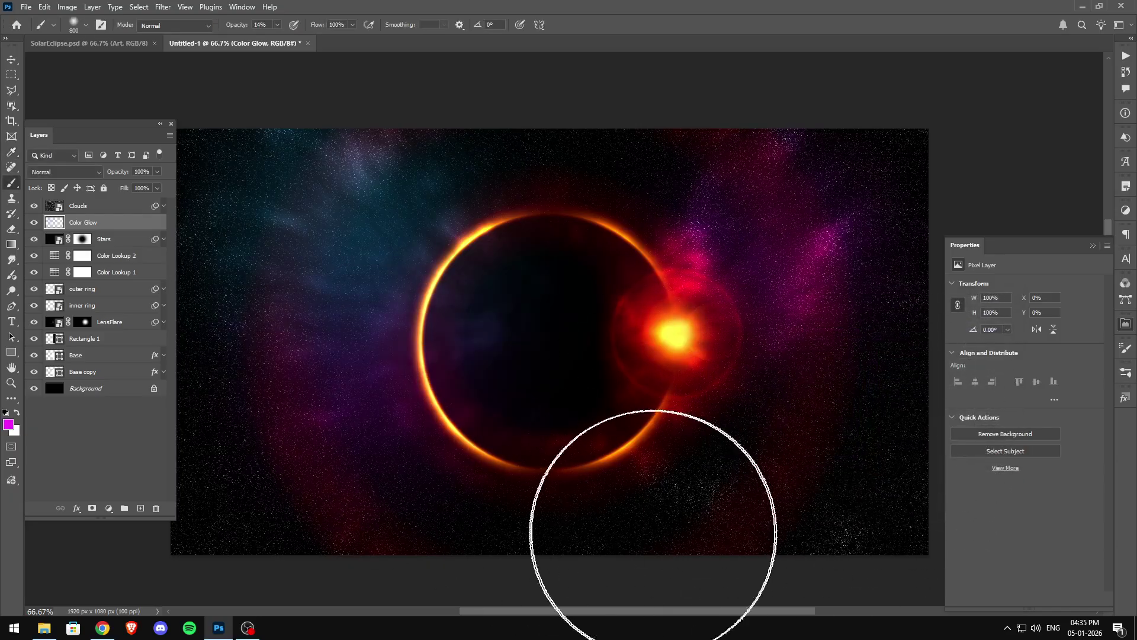
{"action": "left_click", "coordinate": [708, 495]}
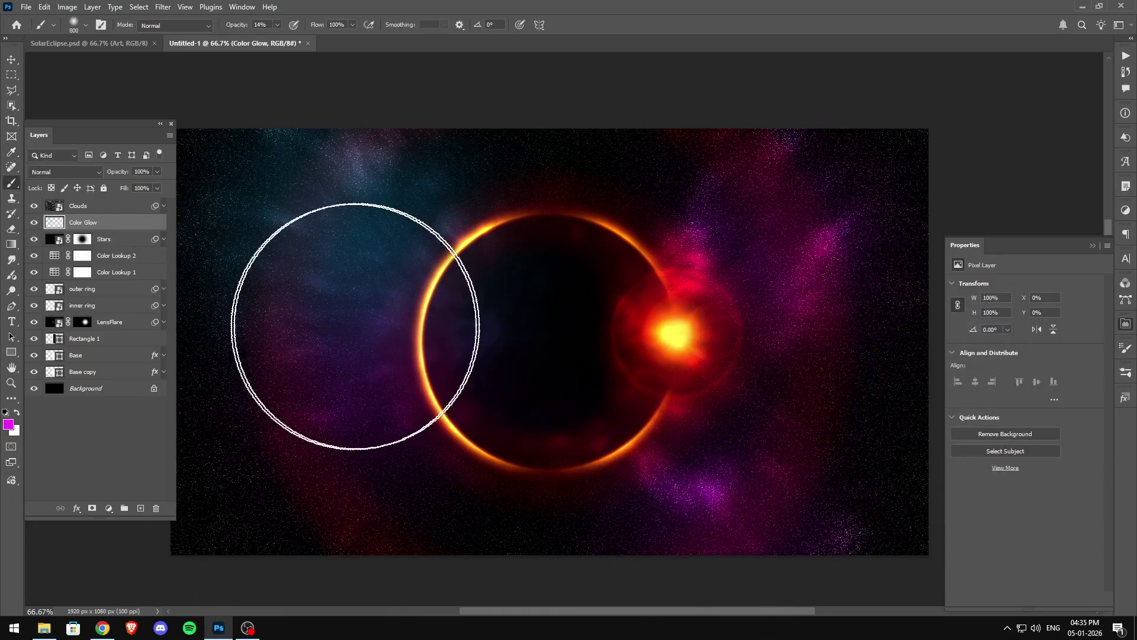
- Change the foreground colour to yellow and paint soft glows above the eclipse and in the artwork's lower-left area
{"action": "right_click", "coordinate": [455, 444]}
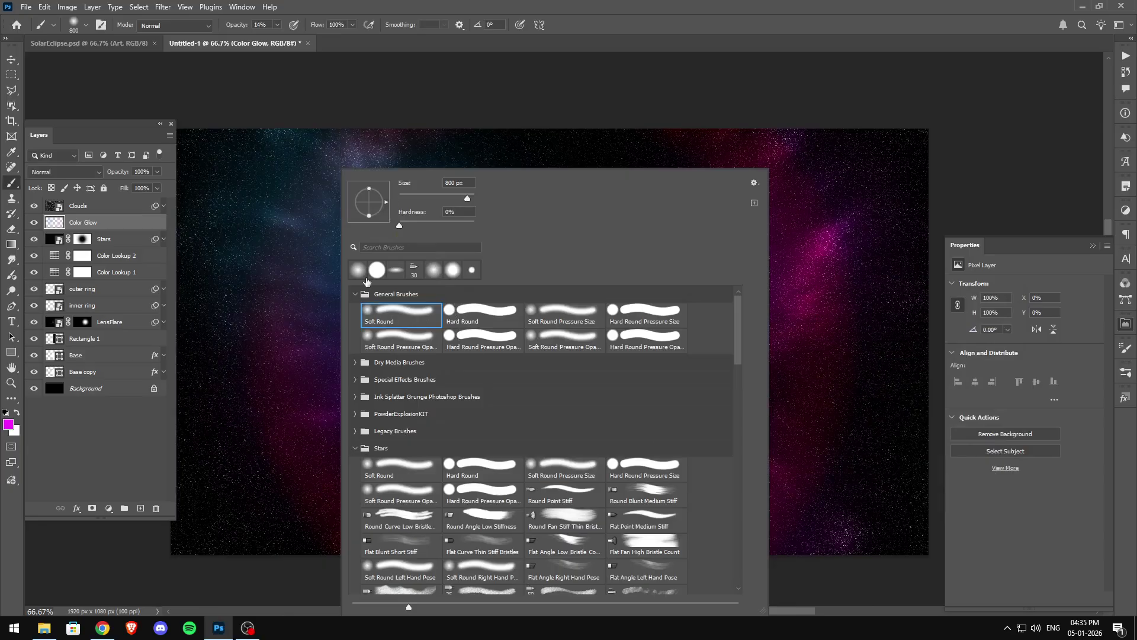
{"action": "left_click", "coordinate": [9, 424]}
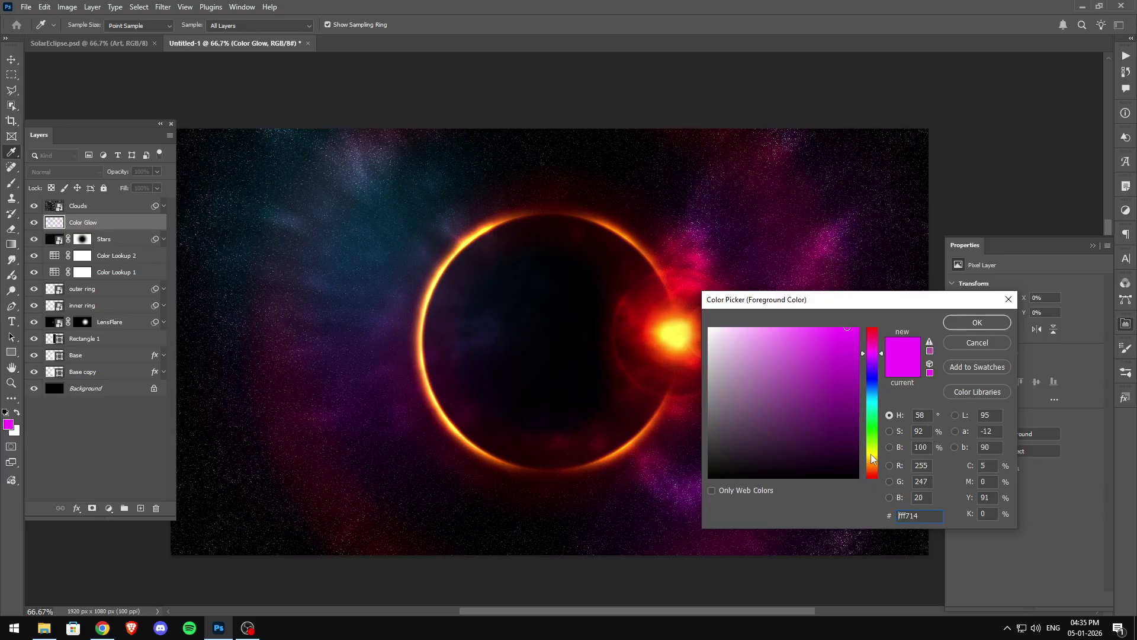
{"action": "left_click", "coordinate": [871, 453]}
{"action": "left_click", "coordinate": [955, 325]}
{"action": "mouse_move", "coordinate": [748, 492]}
{"action": "left_mouse_down"}
{"action": "mouse_move", "coordinate": [296, 498]}
{"action": "mouse_move", "coordinate": [544, 526]}
{"action": "mouse_move", "coordinate": [653, 408]}
{"action": "mouse_move", "coordinate": [590, 236]}
{"action": "mouse_move", "coordinate": [612, 198]}
{"action": "mouse_move", "coordinate": [840, 496]}
{"action": "mouse_move", "coordinate": [892, 499]}
{"action": "mouse_move", "coordinate": [850, 299]}
{"action": "mouse_move", "coordinate": [843, 365]}
{"action": "left_mouse_up"}
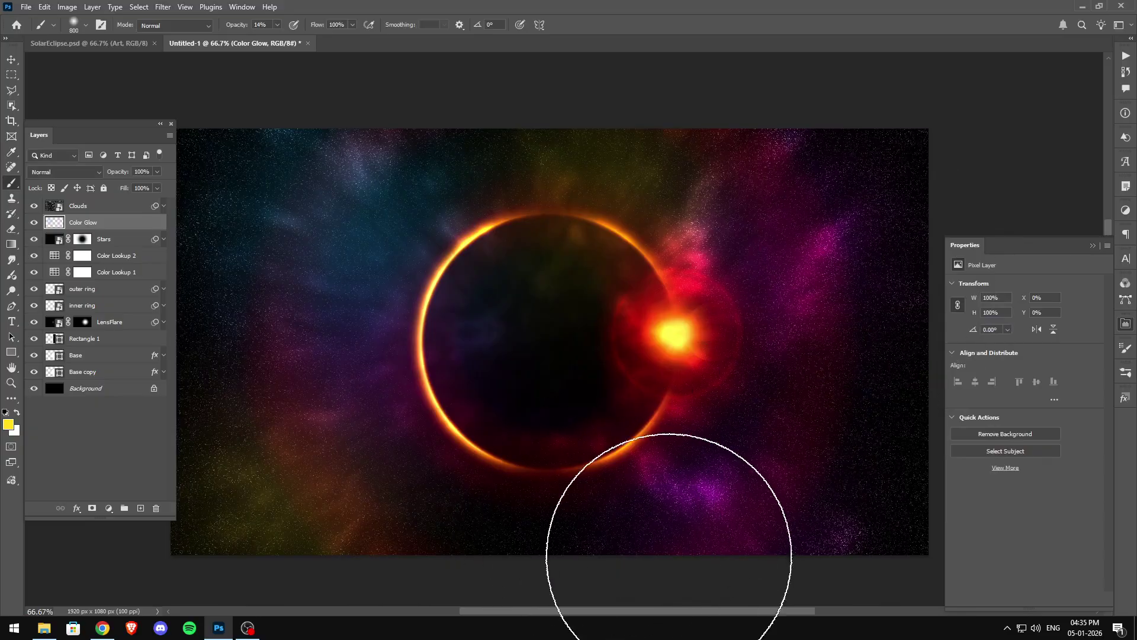
- Reduce the brush to 400 px and add smaller yellow glow patches around the ring, including above its upper-left edge
{"action": "key", "text": "bracketleft"}
{"action": "key", "text": "bracketleft"}
{"action": "key", "text": "bracketleft"}
{"action": "key", "text": "bracketleft"}
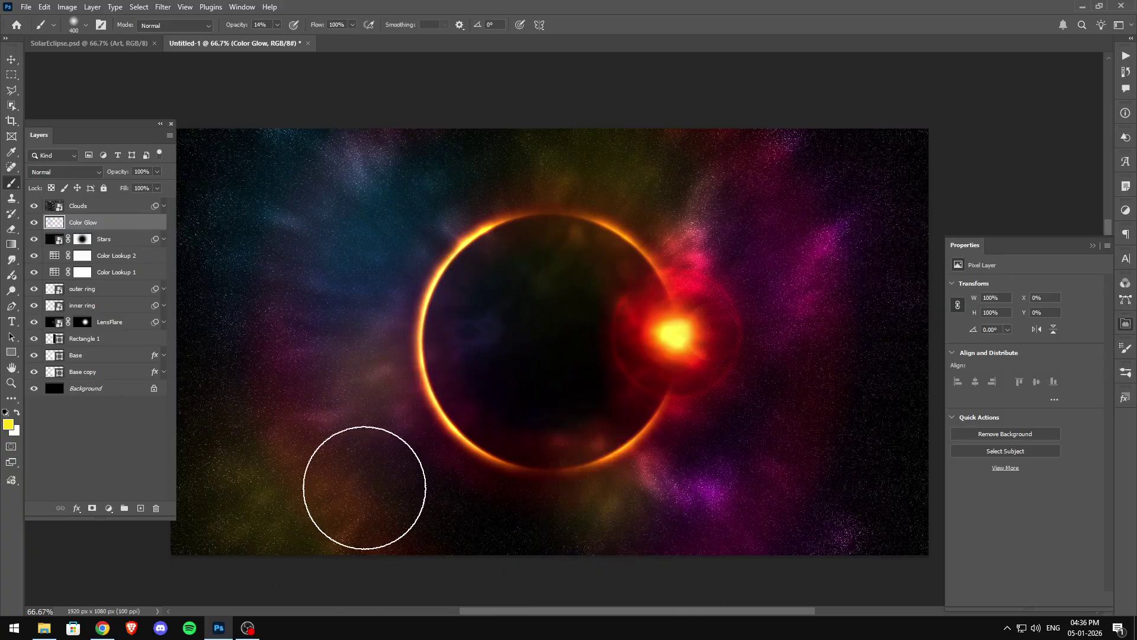
{"action": "left_click", "coordinate": [456, 180]}
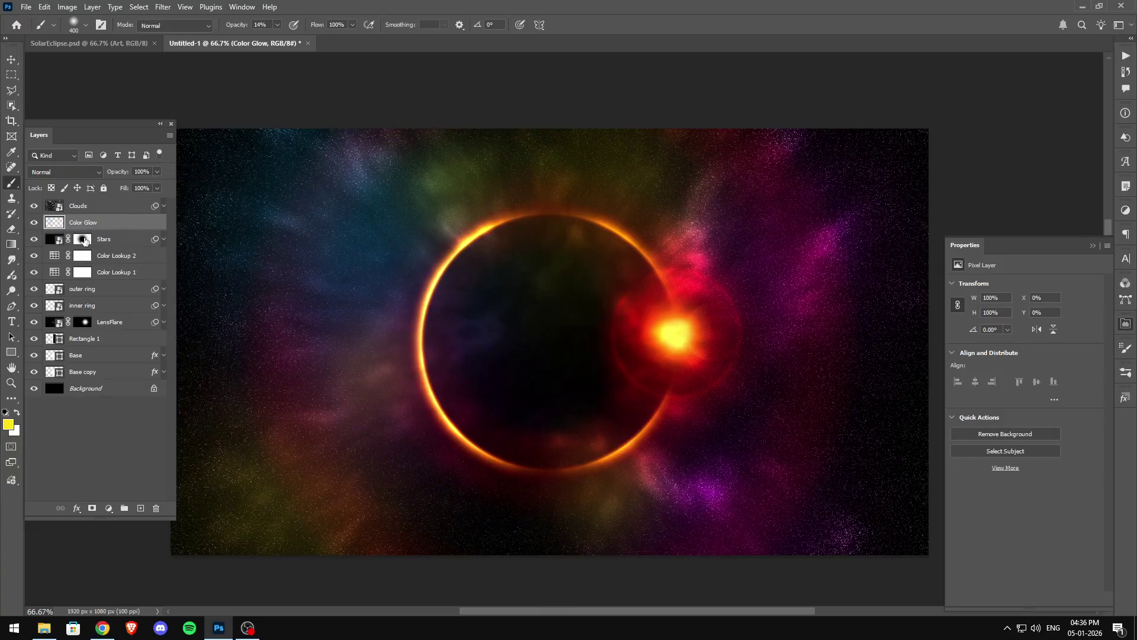
- Copy the Stars layer's mask onto both the Color Glow and Clouds layers
{"action": "left_click_drag", "start_coordinate": [83, 239], "coordinate": [83, 223]}
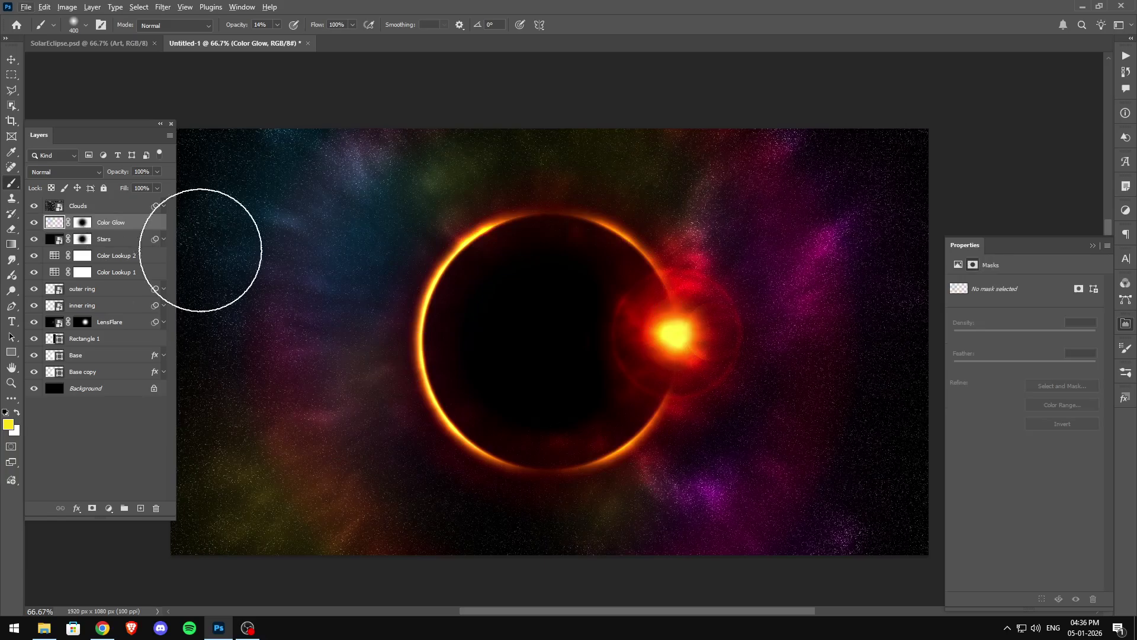
{"action": "left_click_drag", "start_coordinate": [85, 223], "coordinate": [83, 206]}
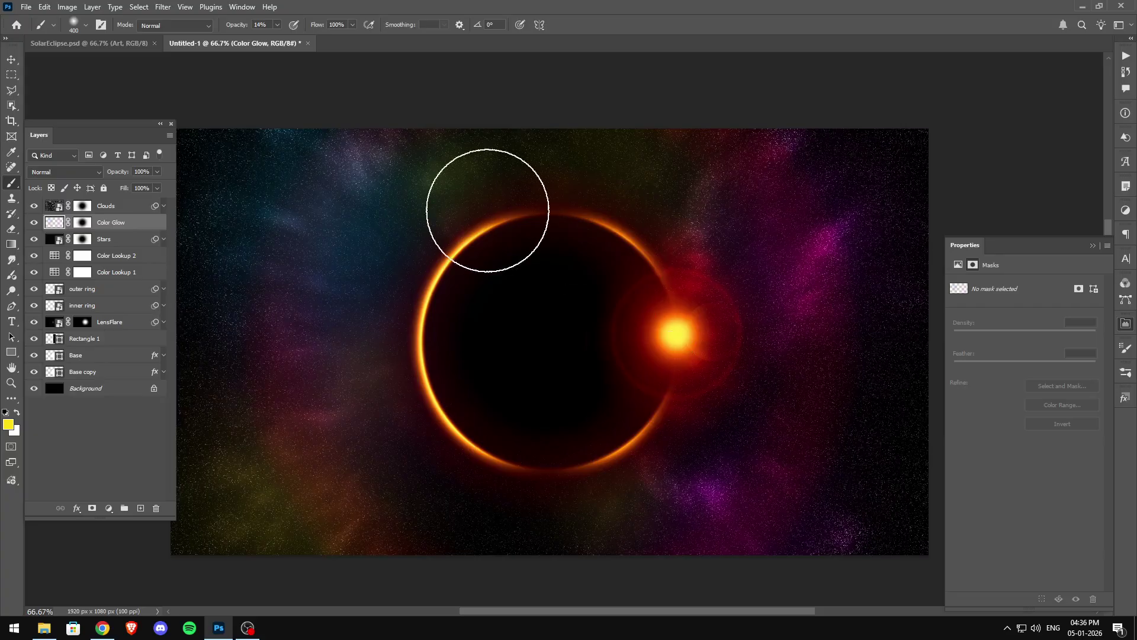
- Set the outer ring layer's opacity to 78%
{"action": "left_click", "coordinate": [85, 290]}
{"action": "left_click", "coordinate": [158, 172]}
{"action": "left_click_drag", "start_coordinate": [155, 185], "coordinate": [158, 185]}
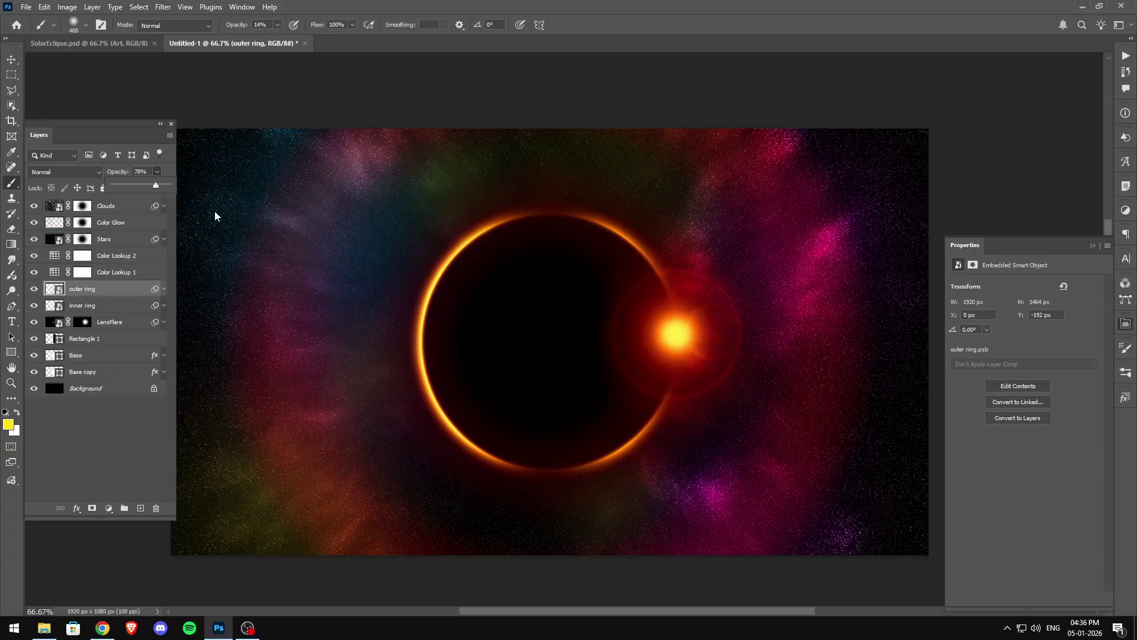
- Add a new empty layer directly above the Clouds layer
{"action": "left_click", "coordinate": [119, 208]}
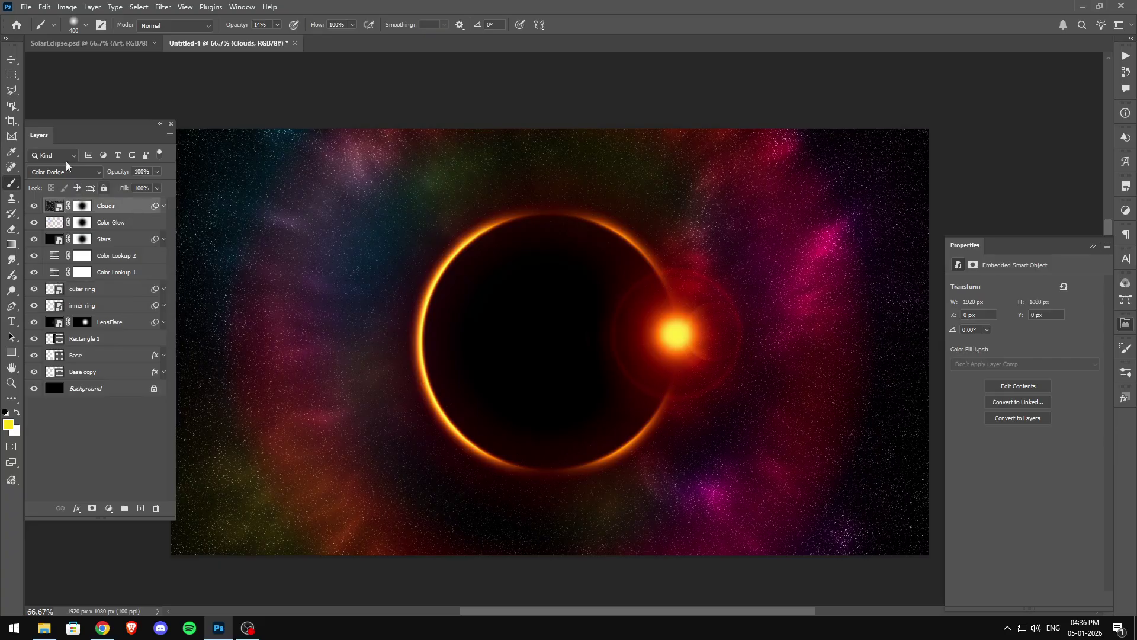
{"action": "left_click", "coordinate": [11, 60]}
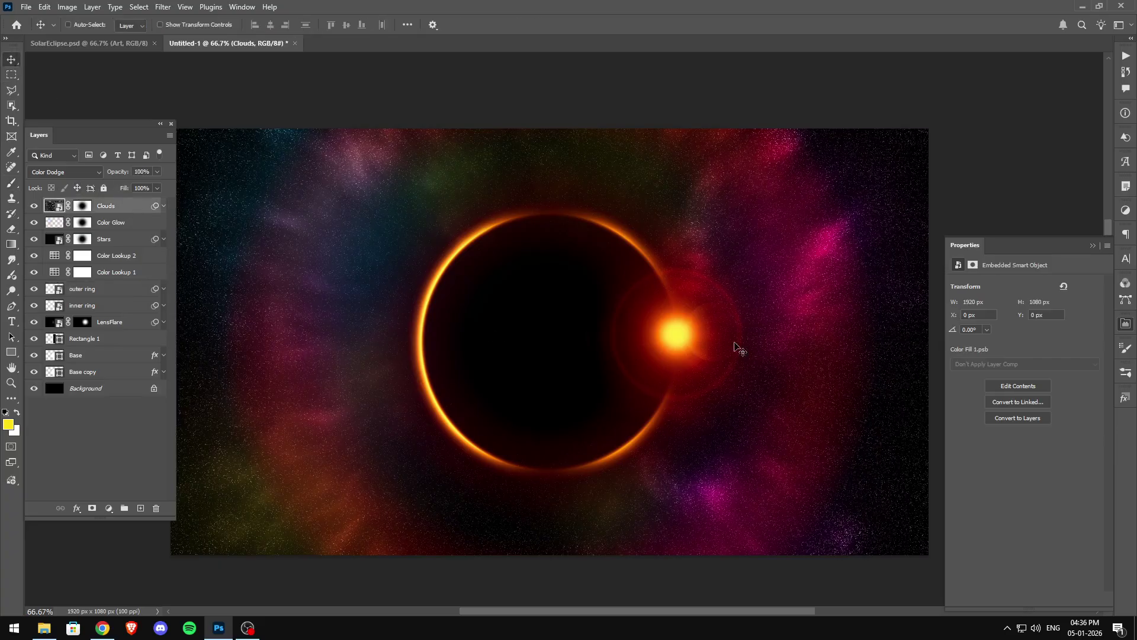
{"action": "left_click", "coordinate": [681, 340], "text": "ctrl"}
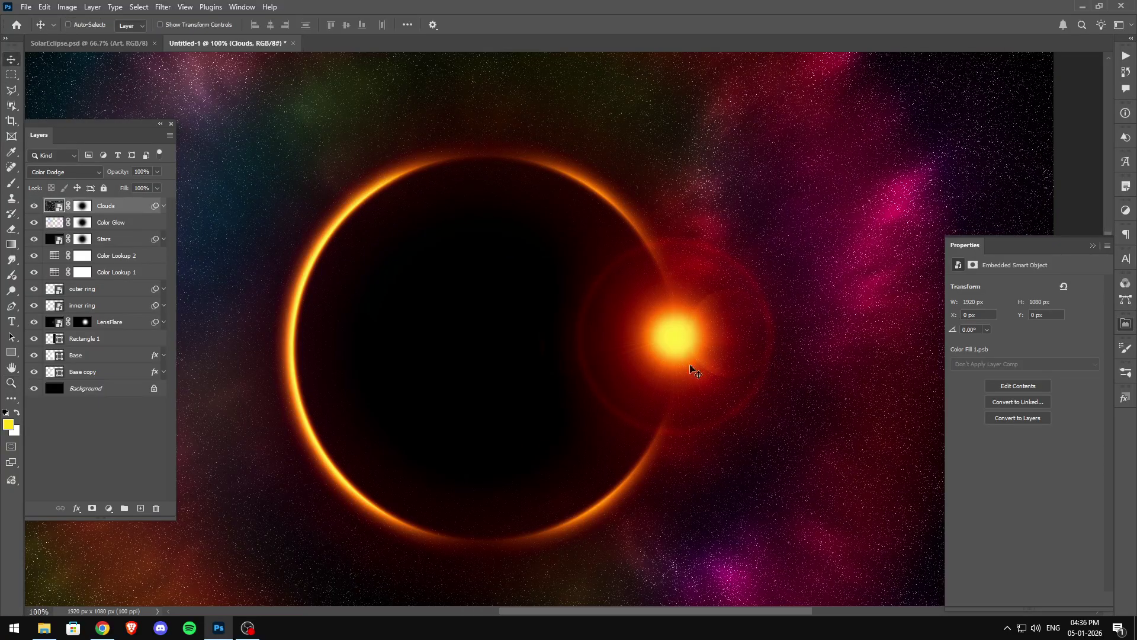
{"action": "left_click", "coordinate": [140, 508]}
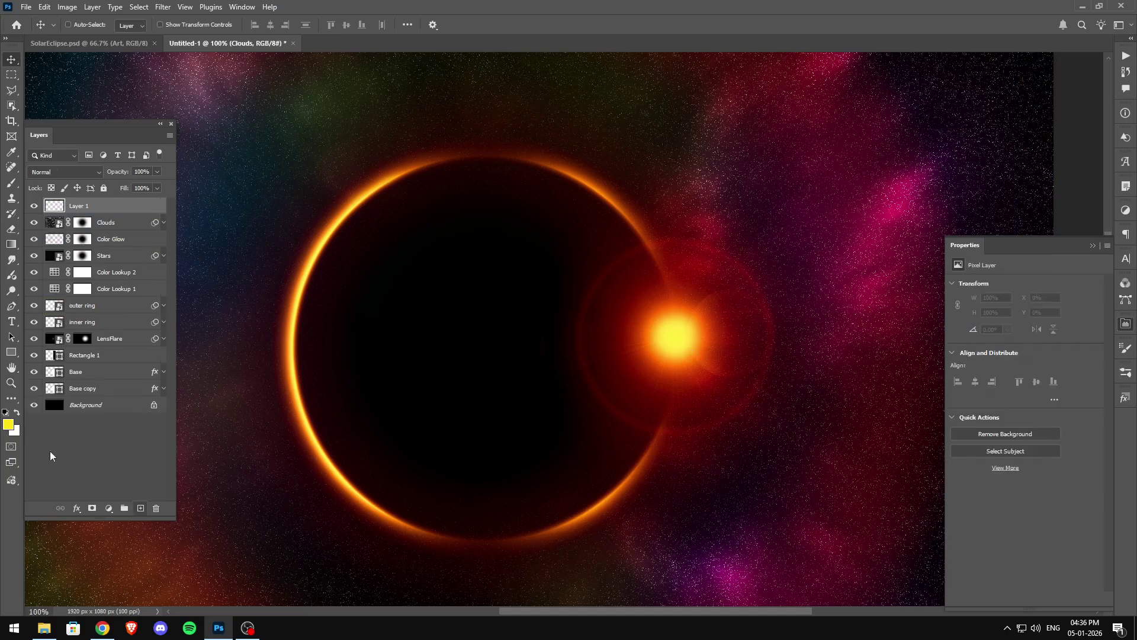
- Paint a white core at the centre of the lens flare with an 81 px soft brush at 100% opacity
{"action": "left_click", "coordinate": [17, 412]}
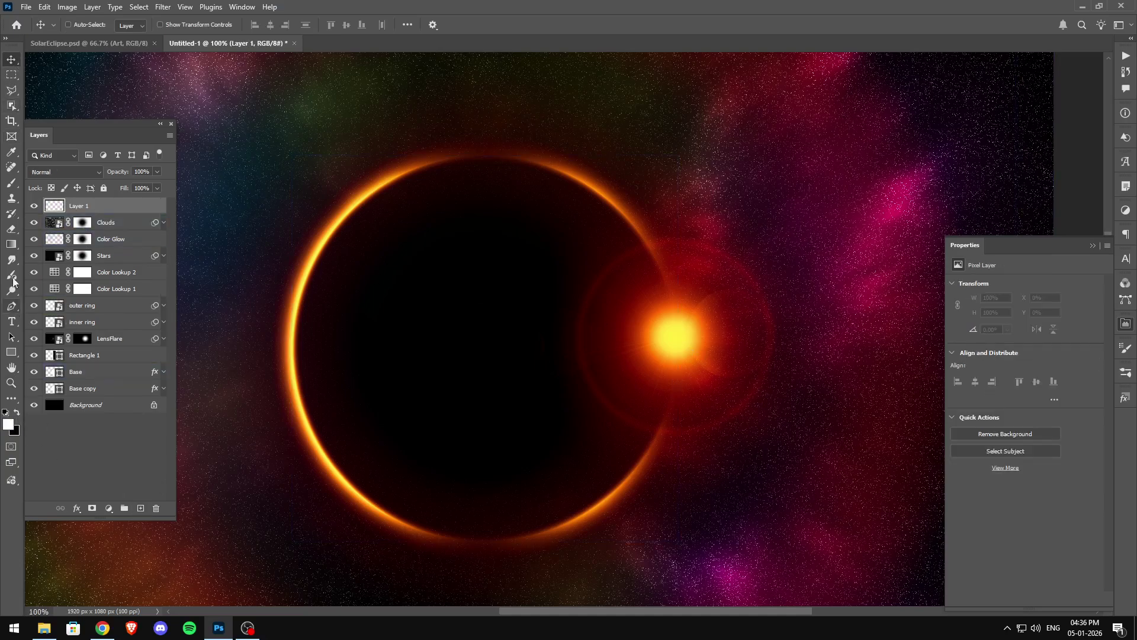
{"action": "left_click", "coordinate": [12, 182]}
{"action": "right_click", "coordinate": [551, 308]}
{"action": "left_click", "coordinate": [643, 195]}
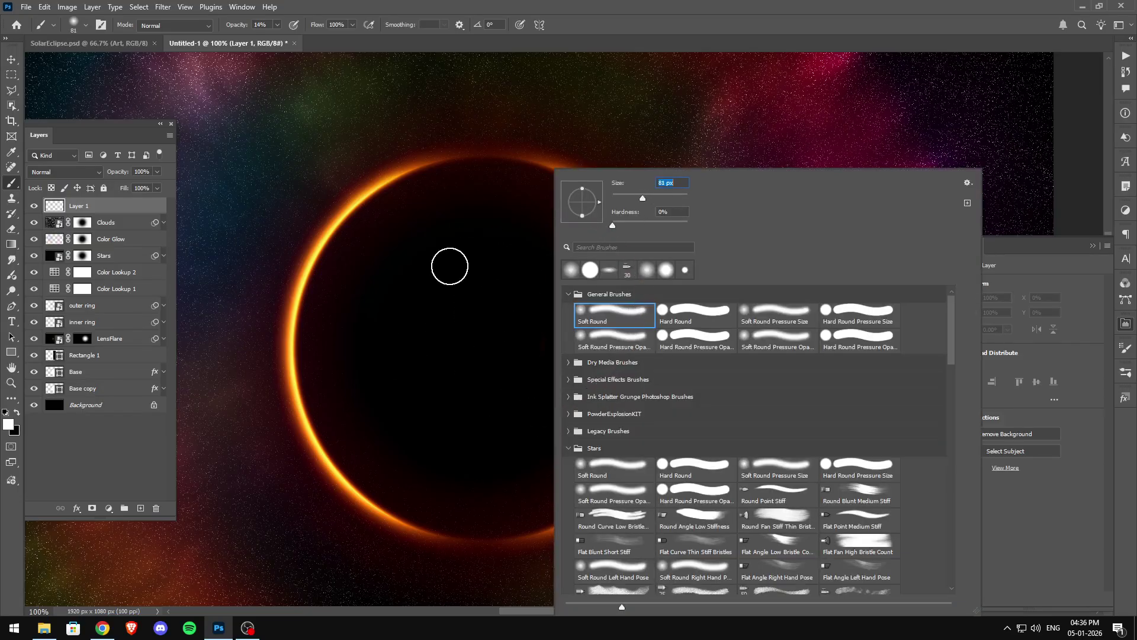
{"action": "key", "text": "Return"}
{"action": "left_click", "coordinate": [277, 25]}
{"action": "left_click_drag", "start_coordinate": [276, 38], "coordinate": [361, 43]}
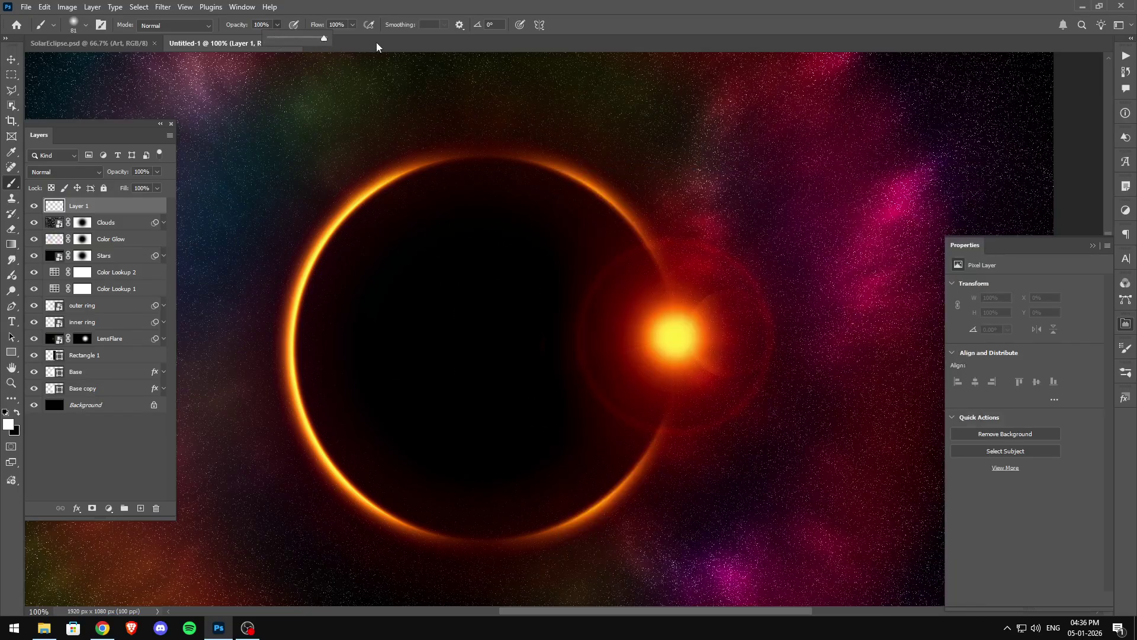
{"action": "left_click", "coordinate": [680, 333]}
{"action": "left_click", "coordinate": [679, 335]}
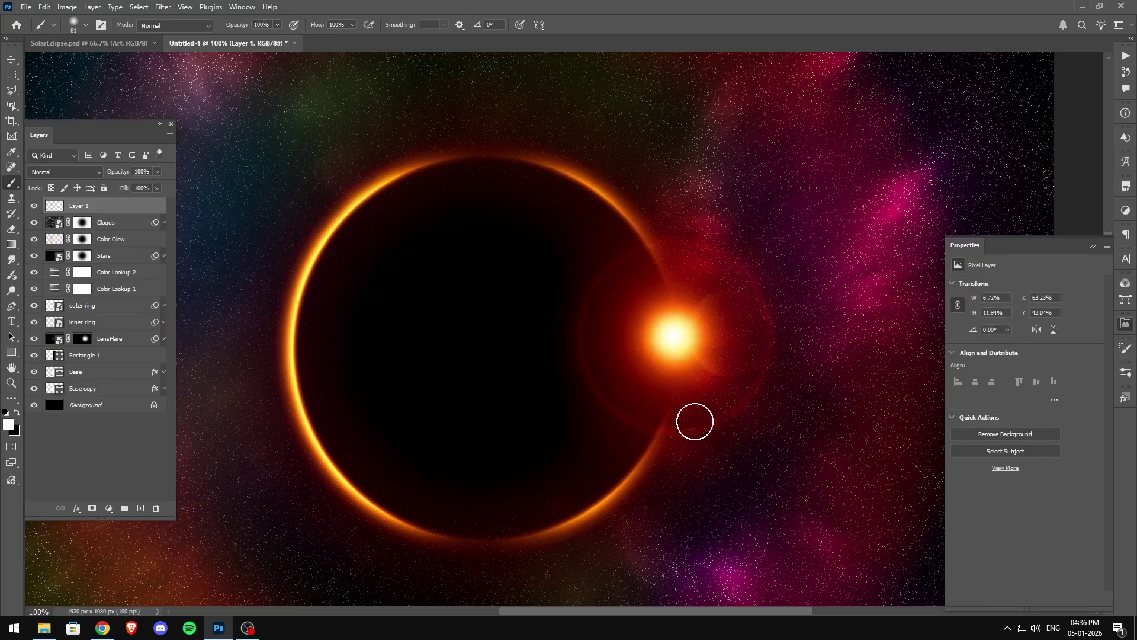
- Set the new layer's blend mode to Color Dodge and turn off Transparency Shapes Layer in its blending options
{"action": "left_click", "coordinate": [67, 173]}
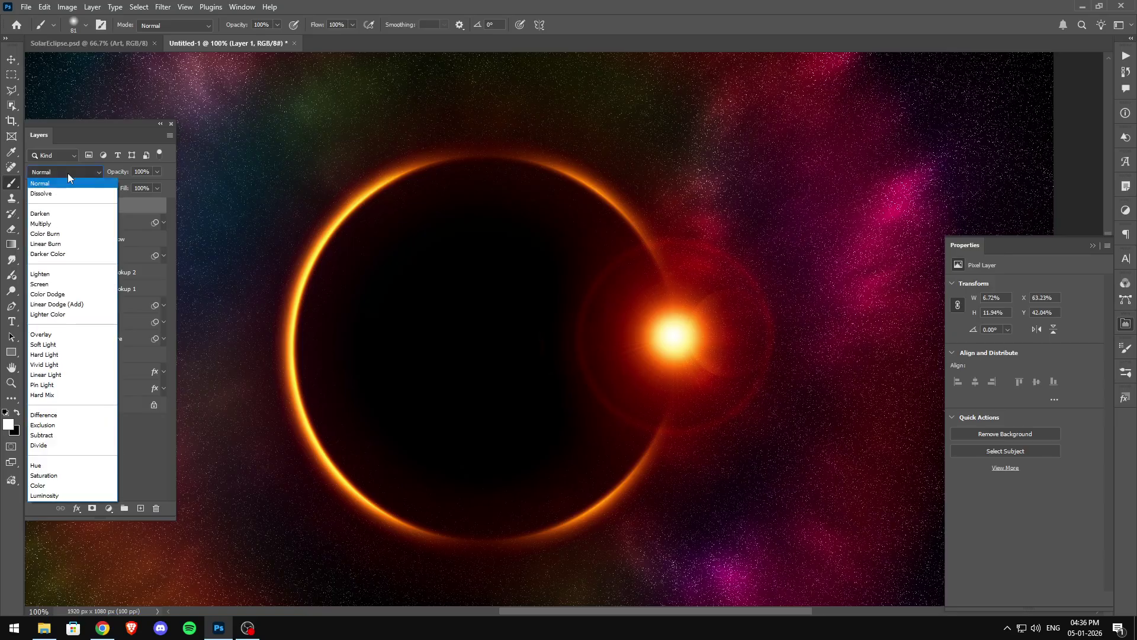
{"action": "left_click", "coordinate": [75, 296]}
{"action": "left_click", "coordinate": [76, 508]}
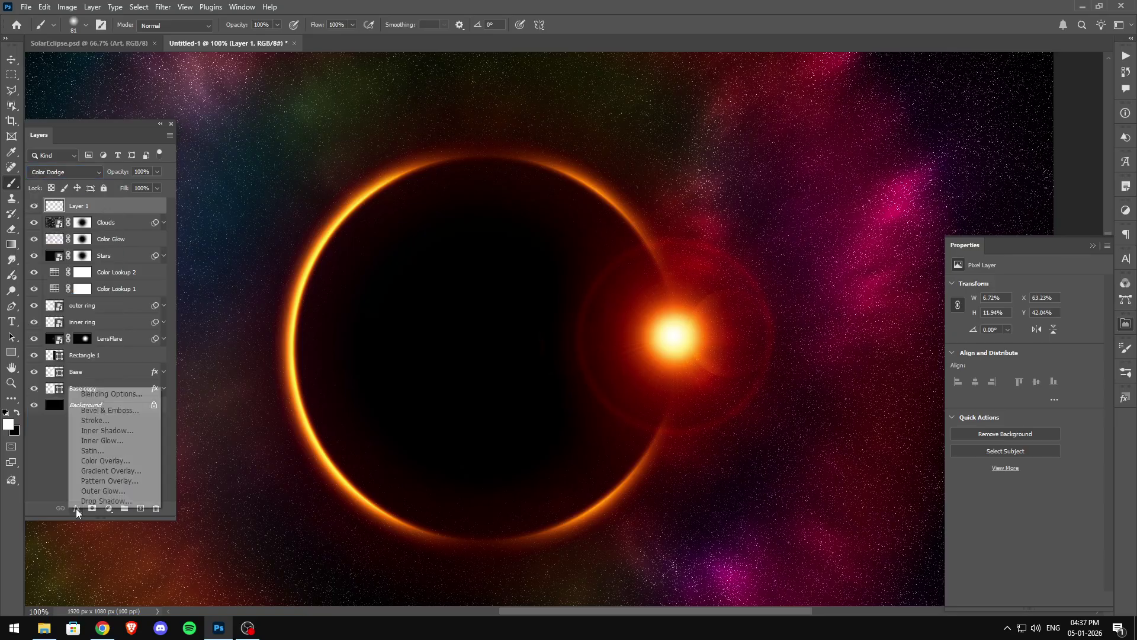
{"action": "left_click", "coordinate": [86, 392]}
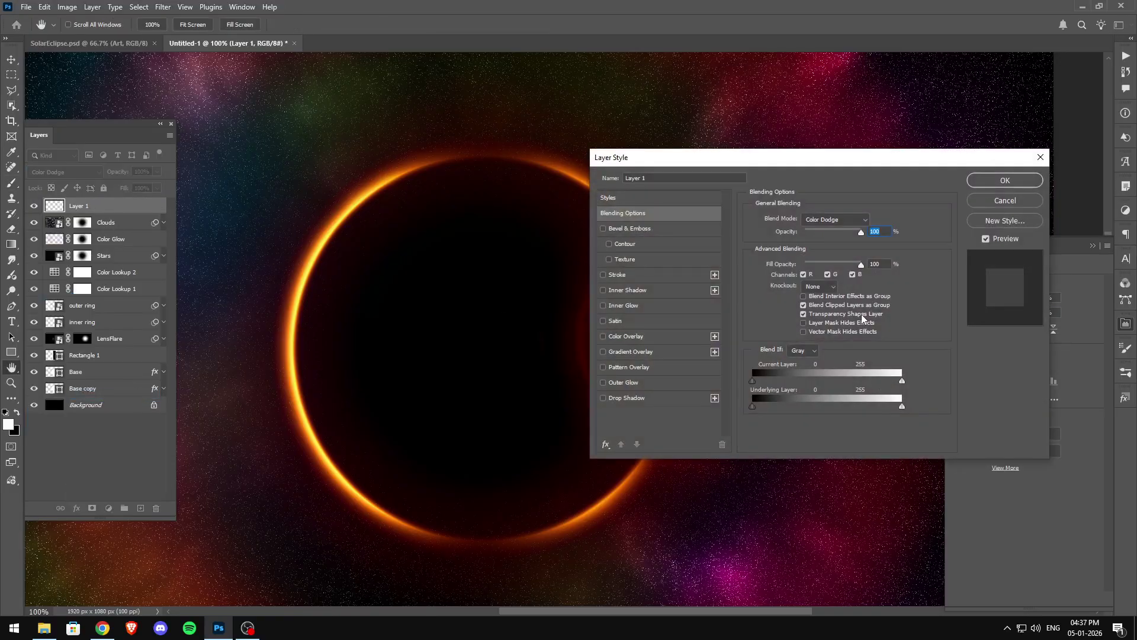
{"action": "left_click", "coordinate": [1005, 180]}
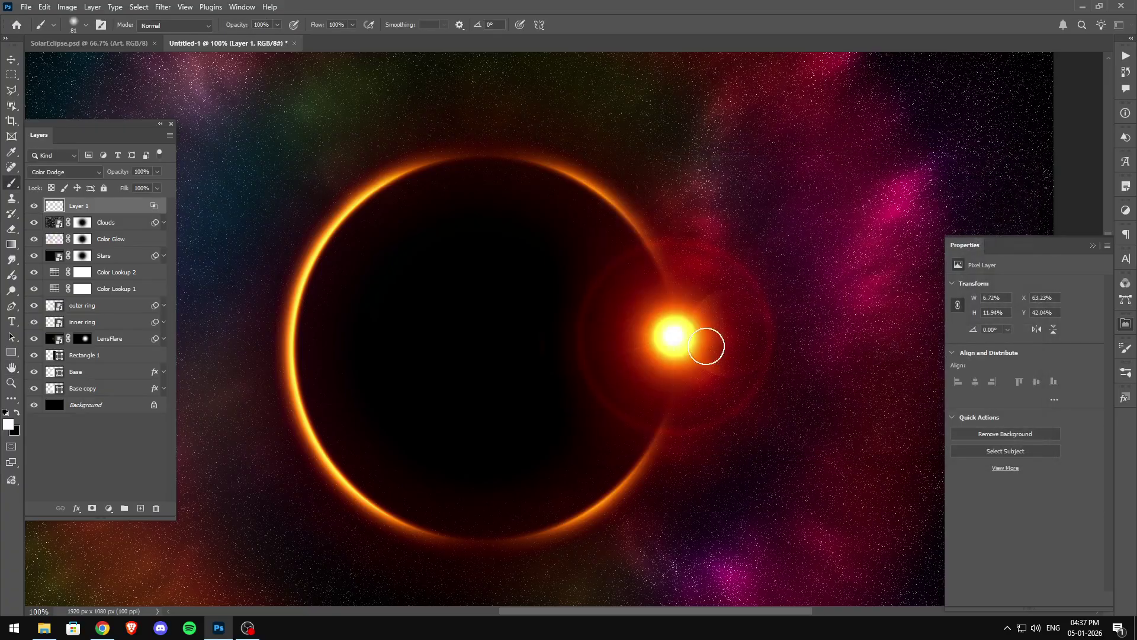
{"action": "left_click", "coordinate": [678, 315]}
{"action": "key", "text": "ctrl+z"}
{"action": "left_click", "coordinate": [292, 328]}
{"action": "key", "text": "ctrl+z"}
- Brighten the ring's edges and the flare by painting white with a 125 px brush at 35% opacity
{"action": "left_click", "coordinate": [277, 25]}
{"action": "left_click_drag", "start_coordinate": [243, 43], "coordinate": [241, 43]}
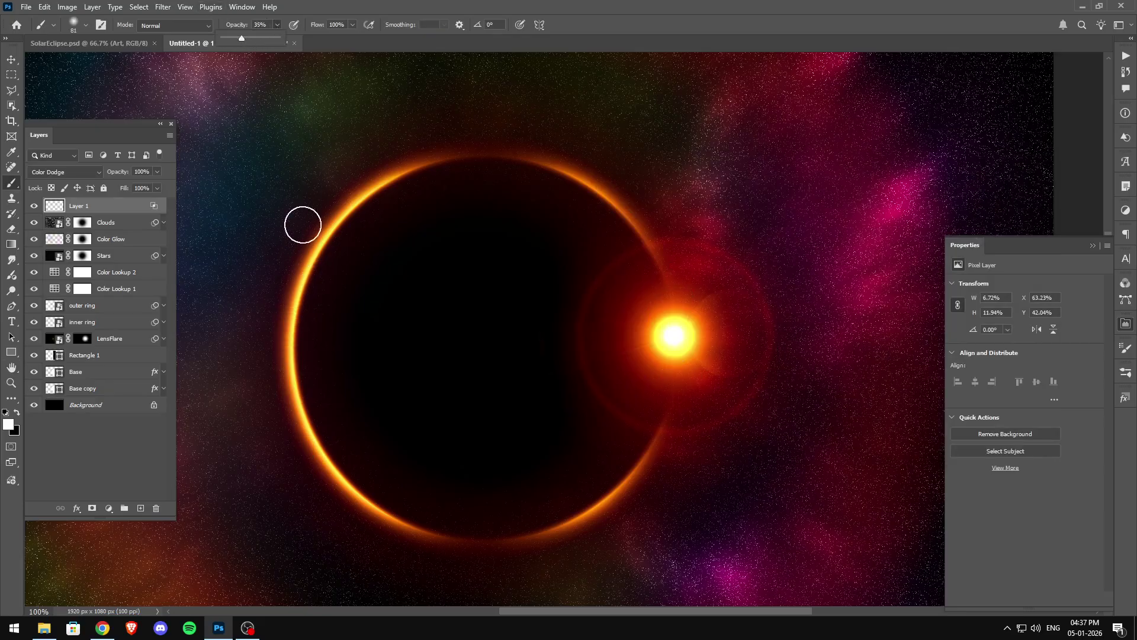
{"action": "key", "text": "bracketright"}
{"action": "key", "text": "bracketright"}
{"action": "key", "text": "bracketright"}
{"action": "left_click", "coordinate": [292, 346]}
{"action": "left_click_drag", "start_coordinate": [439, 174], "coordinate": [322, 246]}
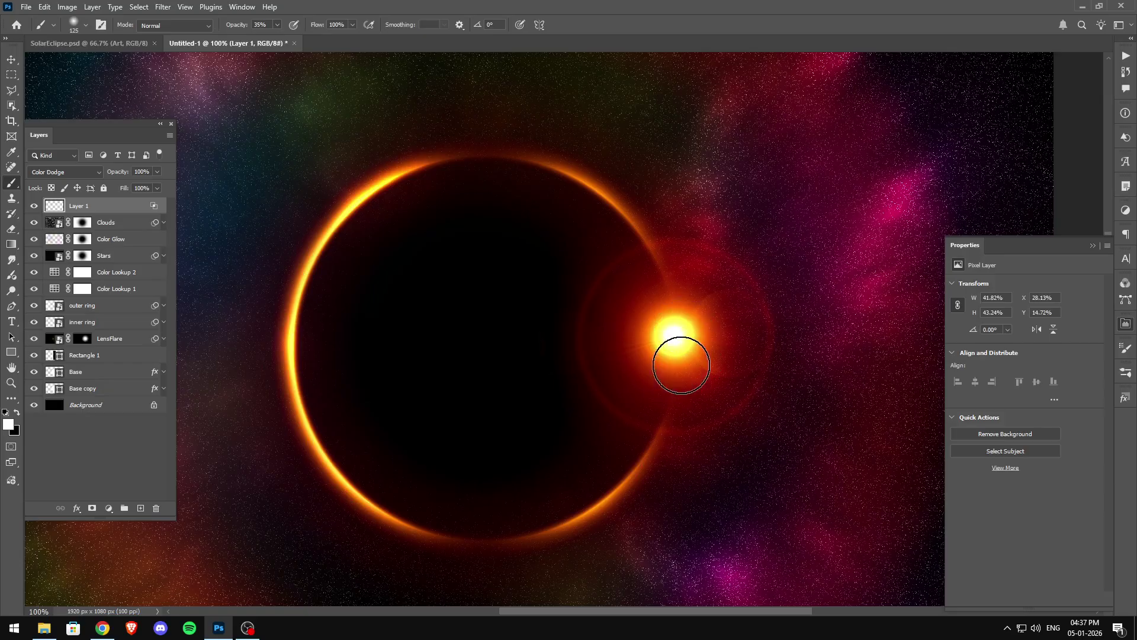
{"action": "mouse_move", "coordinate": [666, 425]}
{"action": "left_mouse_down"}
{"action": "mouse_move", "coordinate": [685, 518]}
{"action": "mouse_move", "coordinate": [424, 533]}
{"action": "mouse_move", "coordinate": [446, 563]}
{"action": "mouse_move", "coordinate": [329, 552]}
{"action": "left_mouse_up"}
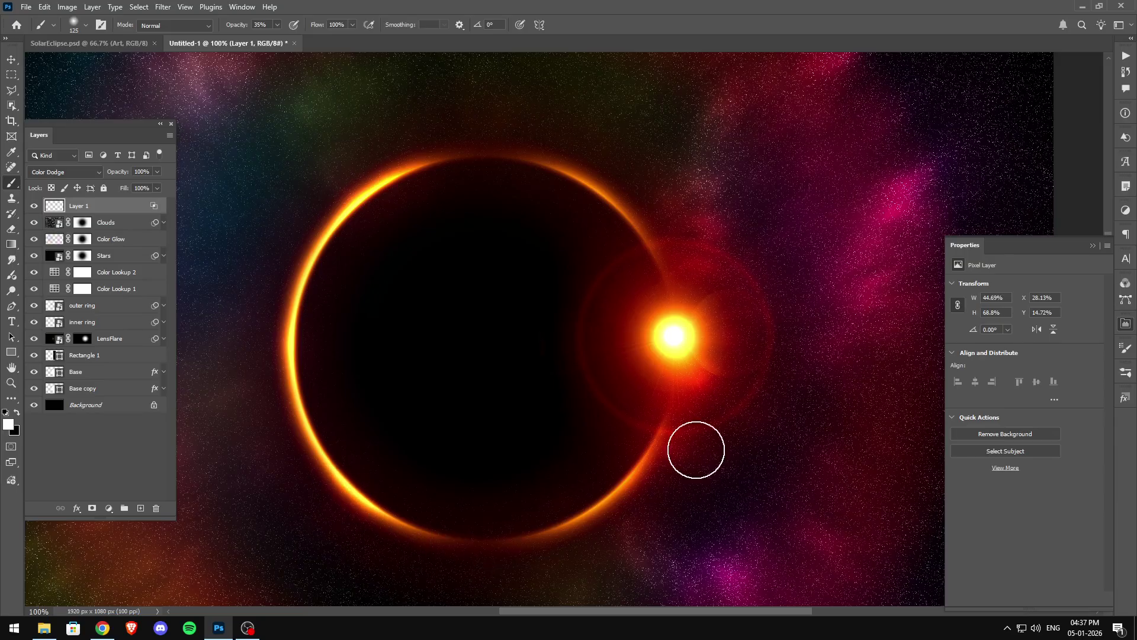
- Enlarge the brush to 400 px, lower its opacity to 25%, and brighten the coloured clouds on both sides of the eclipse
{"action": "key", "text": "bracketright"}
{"action": "key", "text": "bracketright"}
{"action": "key", "text": "bracketright"}
{"action": "key", "text": "bracketright"}
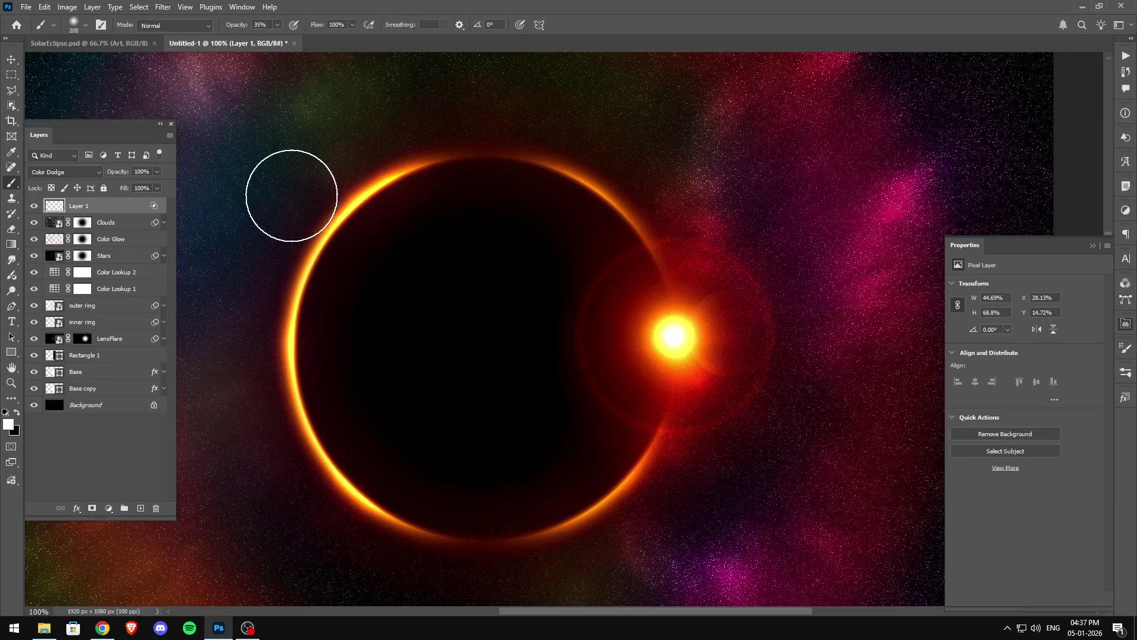
{"action": "left_click", "coordinate": [277, 25]}
{"action": "left_click_drag", "start_coordinate": [273, 40], "coordinate": [269, 39]}
{"action": "key", "text": "bracketright"}
{"action": "key", "text": "bracketright"}
{"action": "mouse_move", "coordinate": [264, 233]}
{"action": "left_mouse_down"}
{"action": "mouse_move", "coordinate": [305, 372]}
{"action": "mouse_move", "coordinate": [274, 434]}
{"action": "left_mouse_up"}
{"action": "mouse_move", "coordinate": [191, 233]}
{"action": "left_mouse_down"}
{"action": "mouse_move", "coordinate": [460, 168]}
{"action": "mouse_move", "coordinate": [781, 194]}
{"action": "mouse_move", "coordinate": [774, 175]}
{"action": "mouse_move", "coordinate": [842, 196]}
{"action": "mouse_move", "coordinate": [906, 247]}
{"action": "mouse_move", "coordinate": [868, 258]}
{"action": "mouse_move", "coordinate": [877, 284]}
{"action": "left_mouse_up"}
{"action": "mouse_move", "coordinate": [812, 526]}
{"action": "left_mouse_down"}
{"action": "mouse_move", "coordinate": [868, 401]}
{"action": "mouse_move", "coordinate": [919, 515]}
{"action": "left_mouse_up"}
- Brighten the orange clouds in the artwork's lower-left area with the same soft white brush
{"action": "scroll", "coordinate": [920, 529], "scroll_direction": "down", "scroll_amount": 1}
{"action": "scroll", "coordinate": [920, 529], "scroll_direction": "down", "scroll_amount": 1}
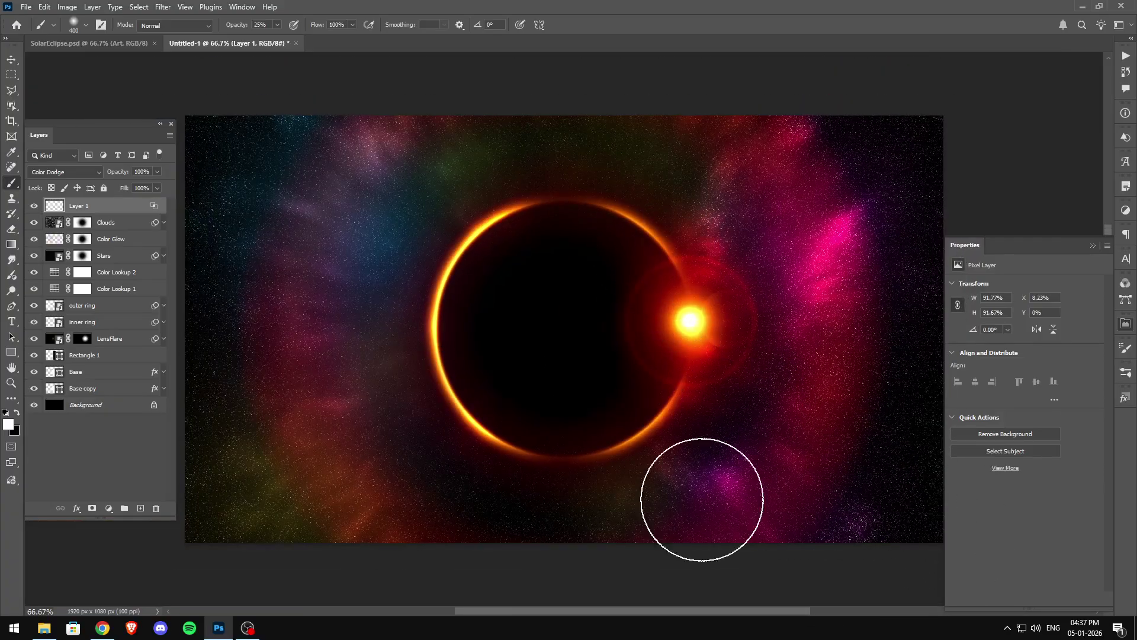
{"action": "left_click_drag", "start_coordinate": [332, 497], "coordinate": [393, 548]}
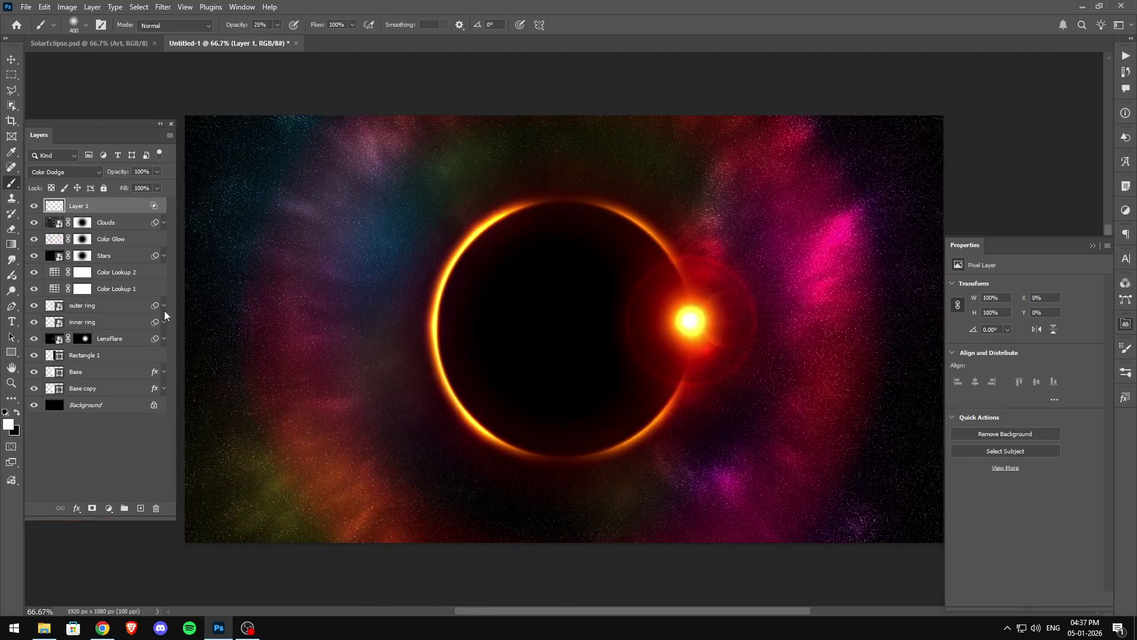
- Edit the Levels smart filter on the Stars layer, setting the black input to 27 and the white input to 102
{"action": "left_click", "coordinate": [103, 258]}
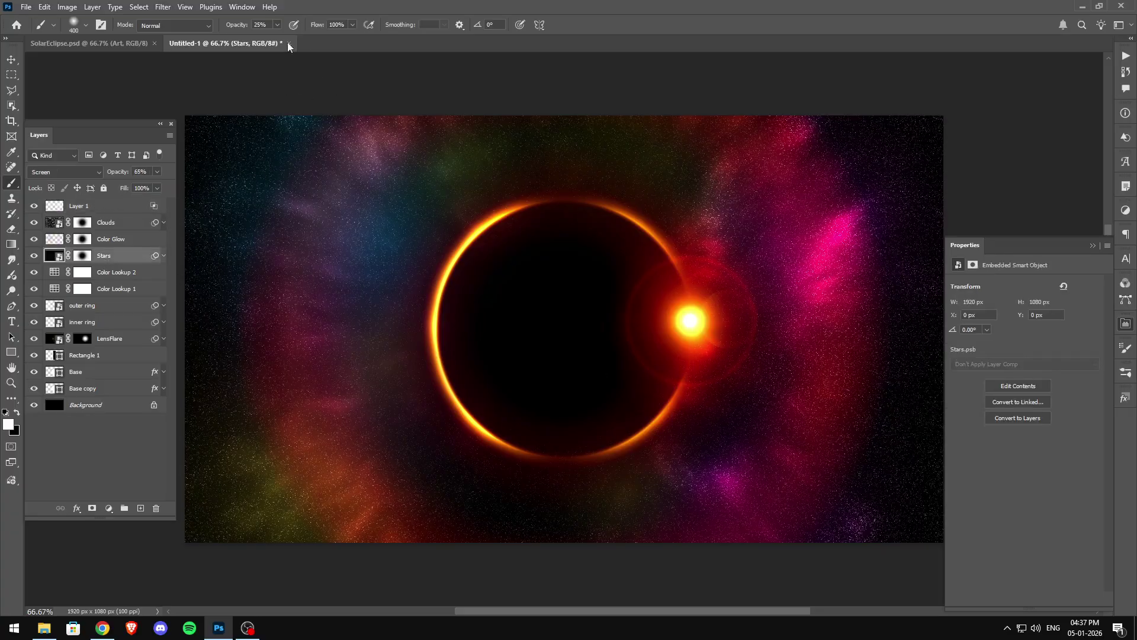
{"action": "left_click", "coordinate": [163, 256]}
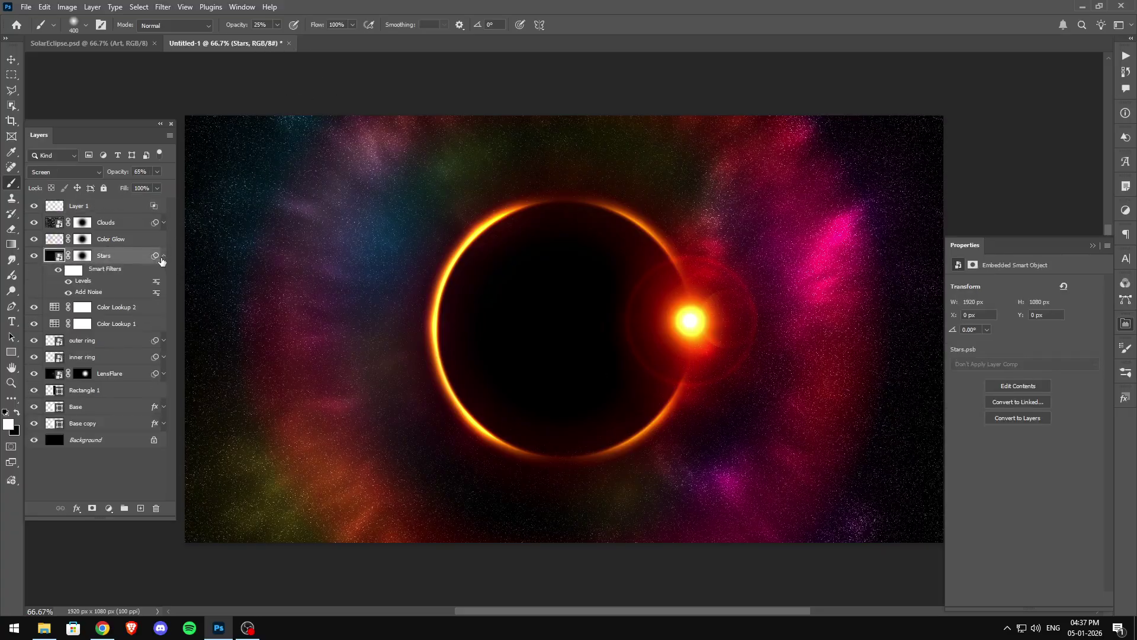
{"action": "double_click", "coordinate": [87, 283]}
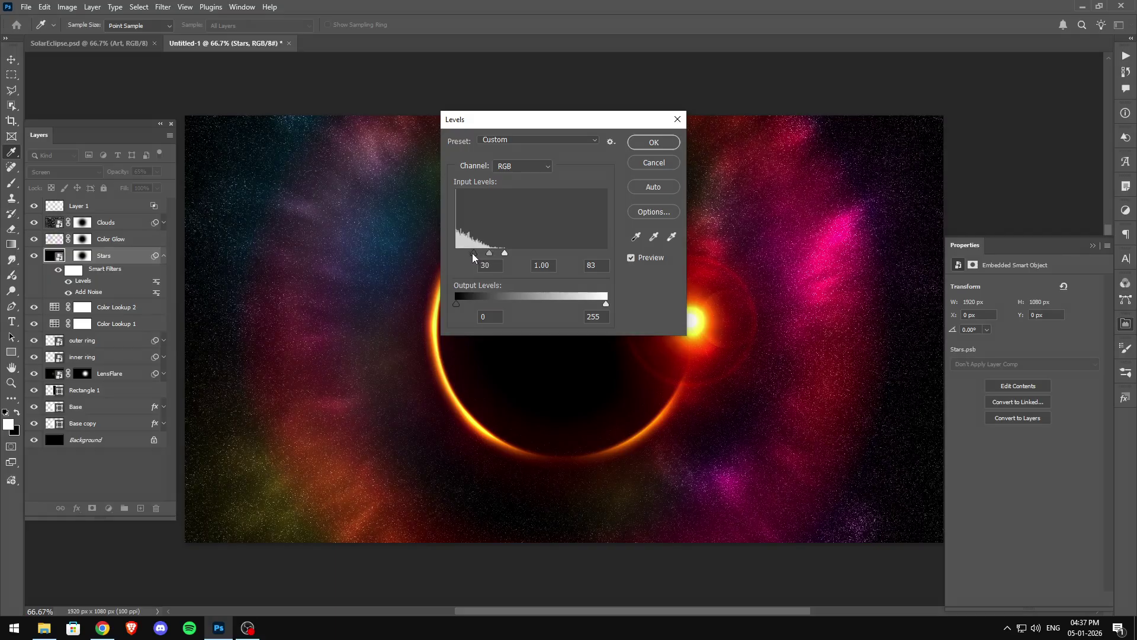
{"action": "left_click_drag", "start_coordinate": [506, 254], "coordinate": [503, 254]}
{"action": "left_click_drag", "start_coordinate": [566, 126], "coordinate": [748, 110]}
{"action": "left_click_drag", "start_coordinate": [684, 236], "coordinate": [705, 234]}
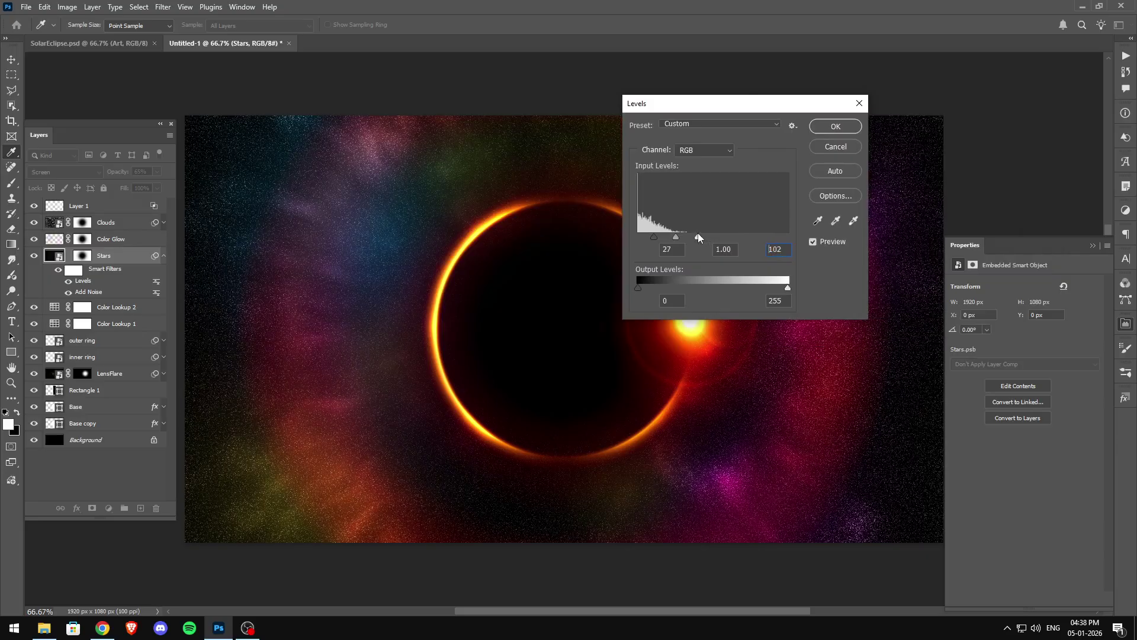
{"action": "left_click", "coordinate": [835, 127]}
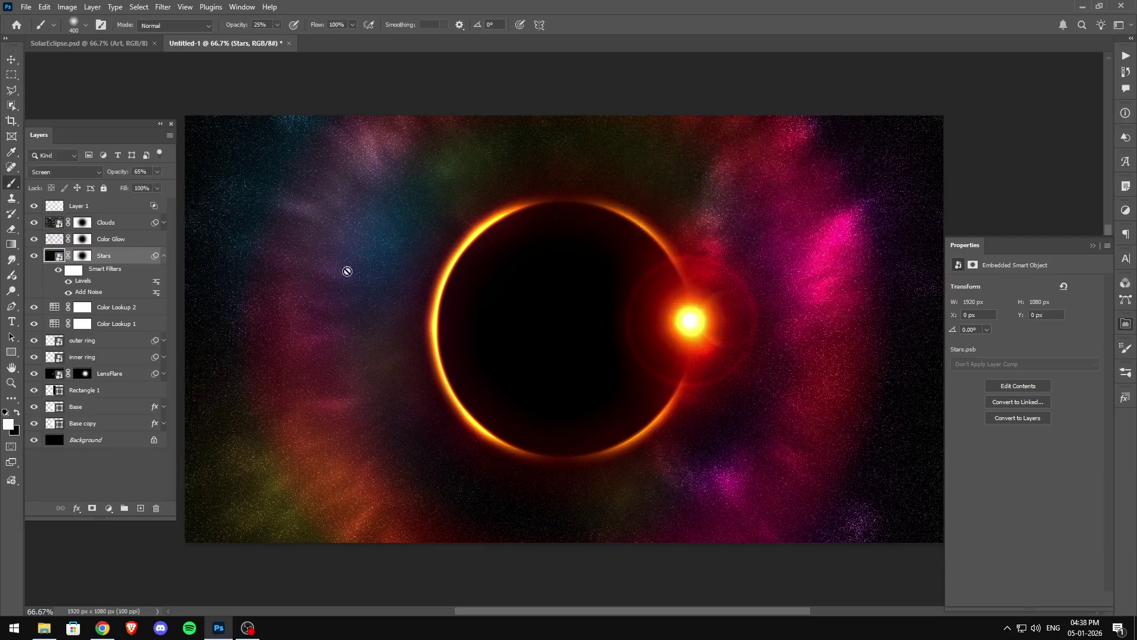
- Set the Color Glow layer's blend mode to Hard Light and collapse the Properties panel with the Move tool active
{"action": "left_click", "coordinate": [59, 173]}
{"action": "left_click", "coordinate": [58, 173]}
{"action": "left_click", "coordinate": [109, 242]}
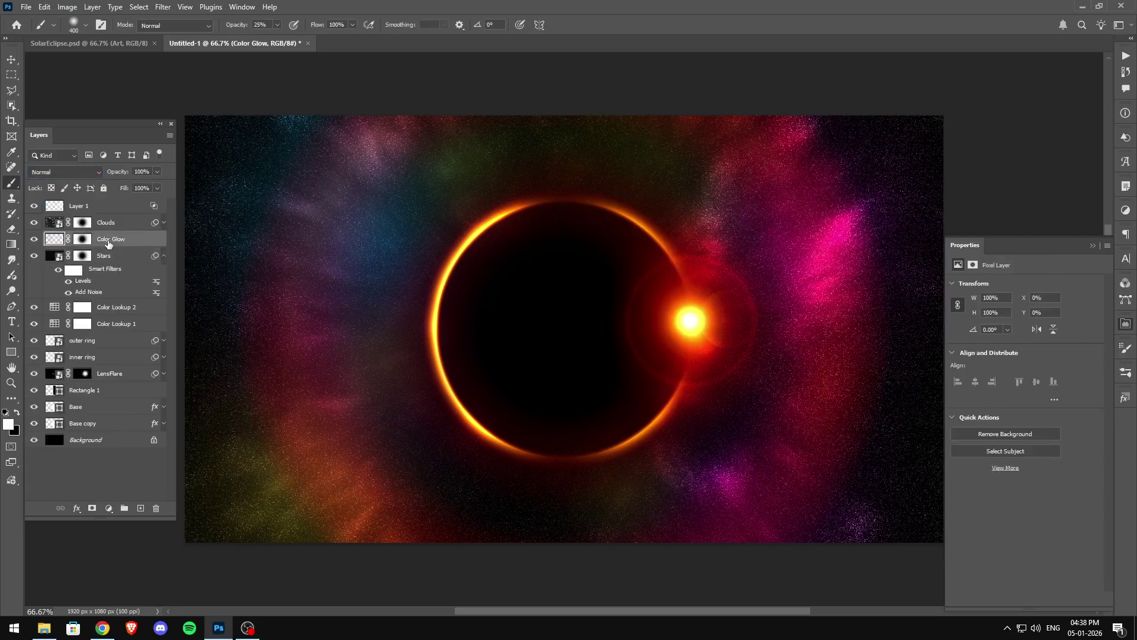
{"action": "left_click", "coordinate": [62, 173]}
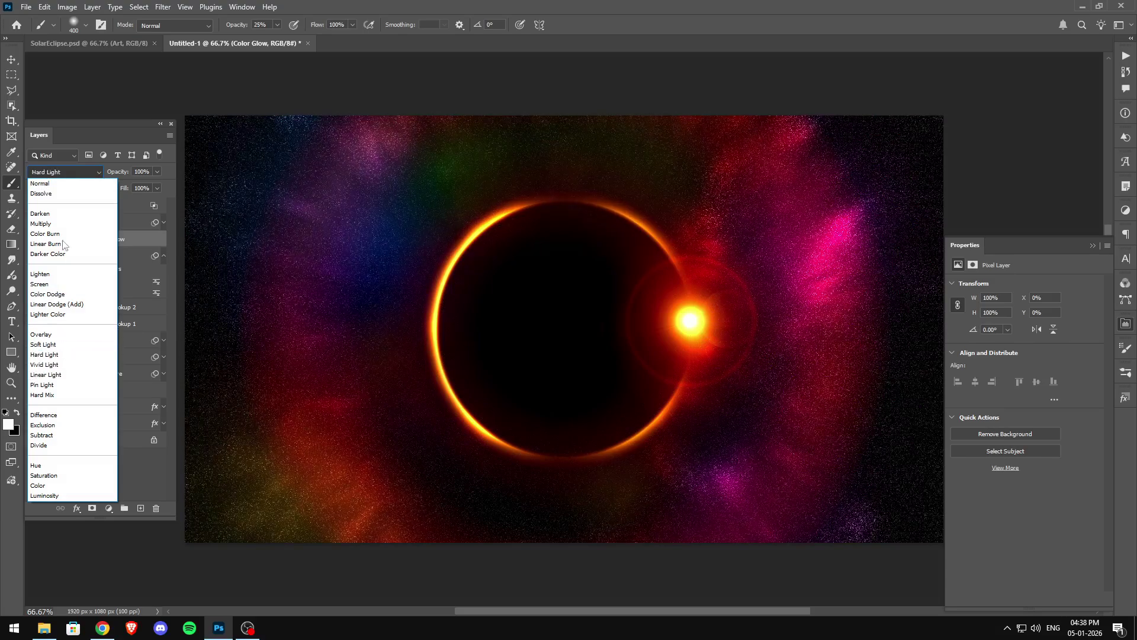
{"action": "left_click", "coordinate": [58, 355]}
{"action": "left_click", "coordinate": [12, 59]}
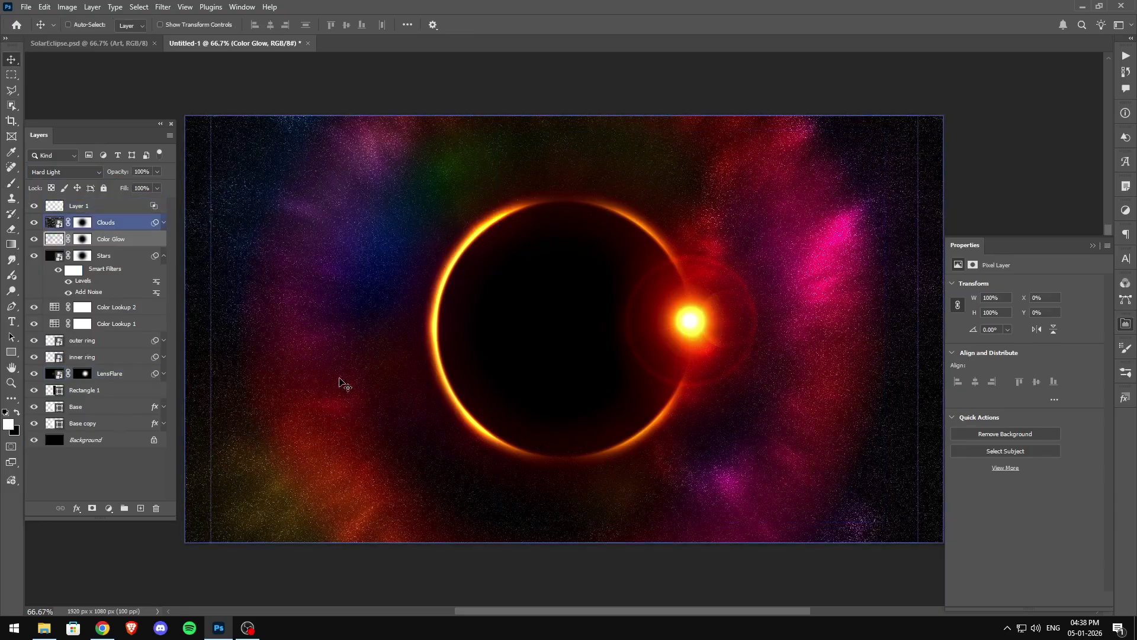
{"action": "left_click", "coordinate": [1127, 325]}
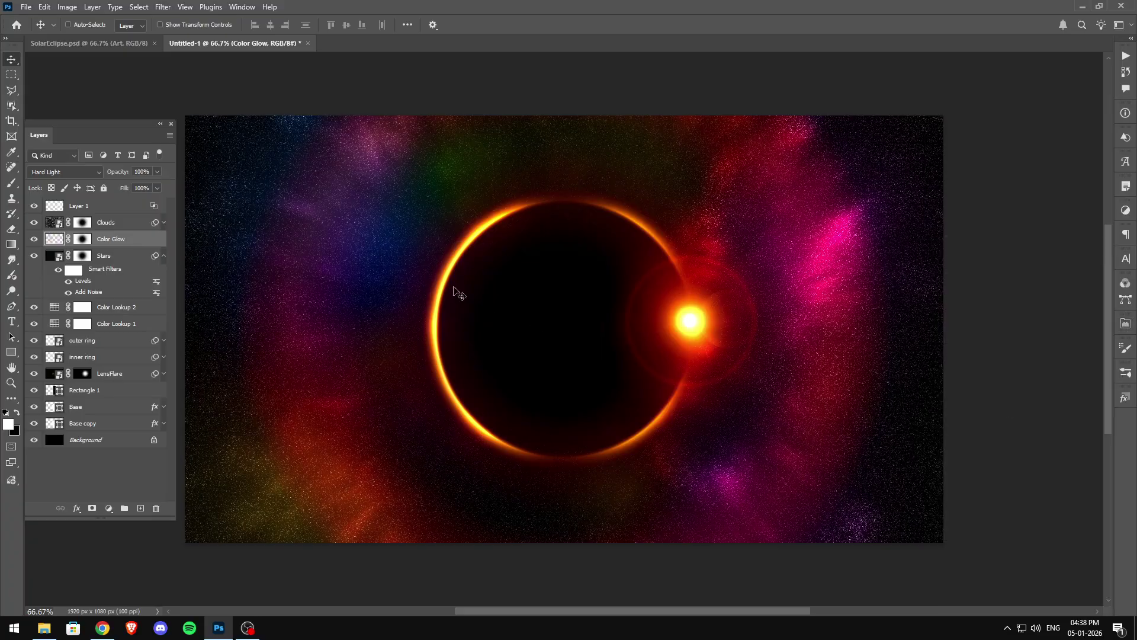